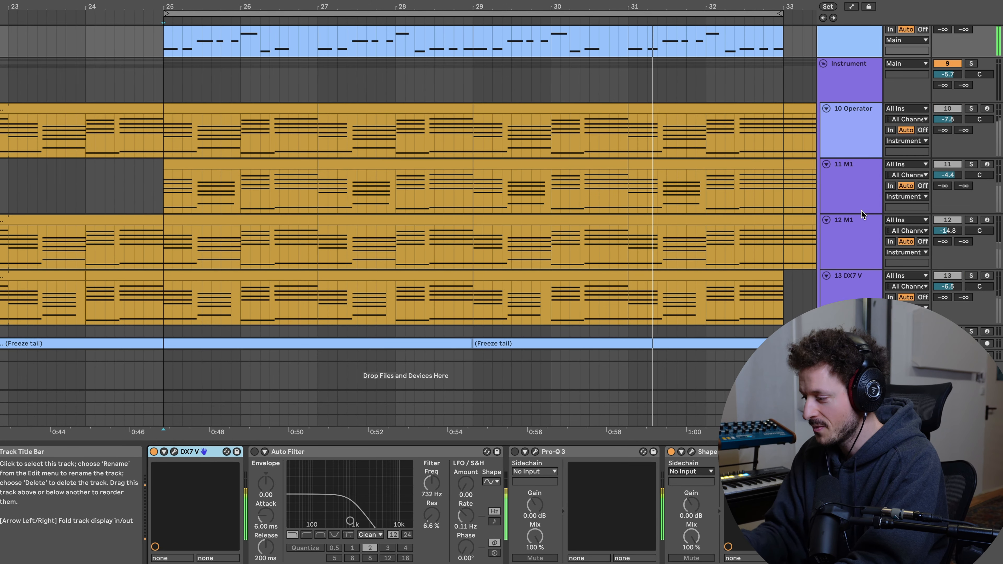
Step: Solo the Instrument group and open the chord clip starting at bar 25 on the Operator track
{"action": "left_click", "coordinate": [971, 64]}
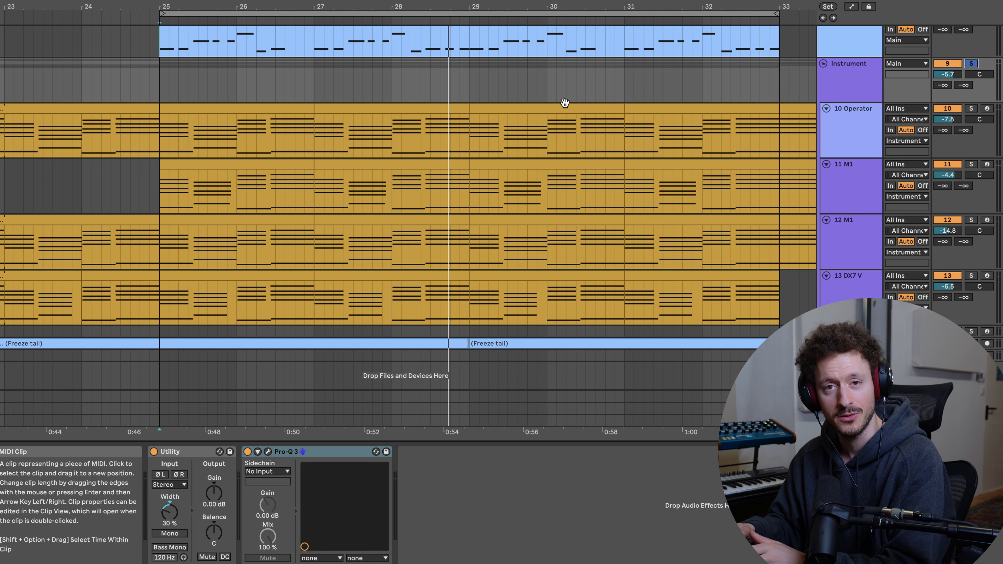
{"action": "double_click", "coordinate": [279, 107]}
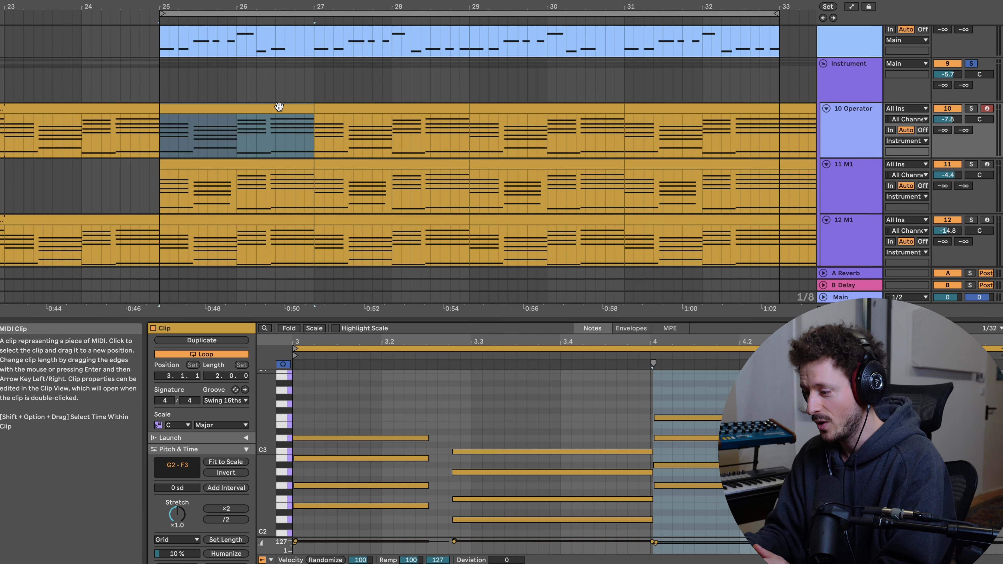
Step: Unfold the Grand Piano track below the instrument tracks
{"action": "scroll", "coordinate": [435, 164], "scroll_direction": "down", "scroll_amount": 2}
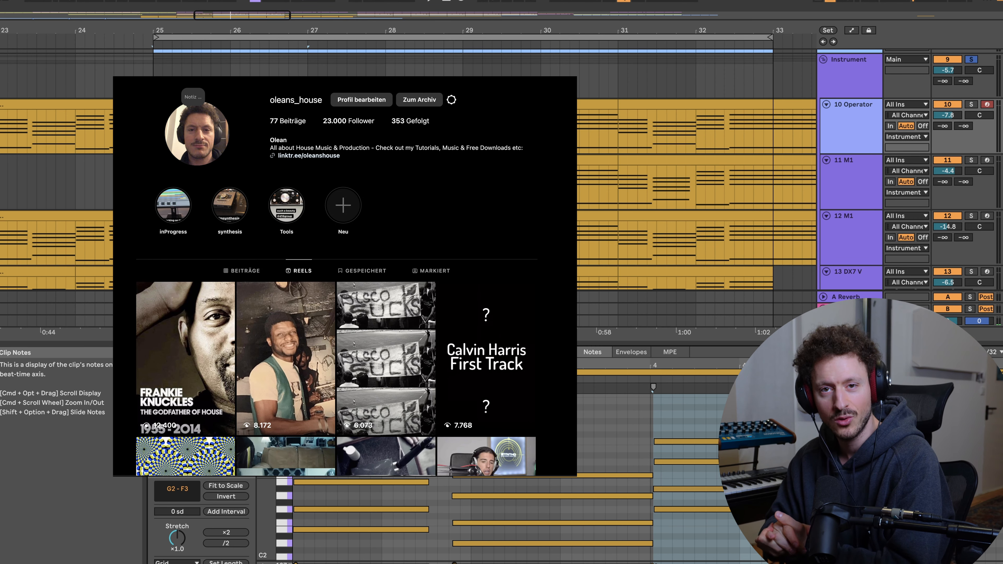
{"action": "scroll", "coordinate": [832, 236], "scroll_direction": "down", "scroll_amount": 3}
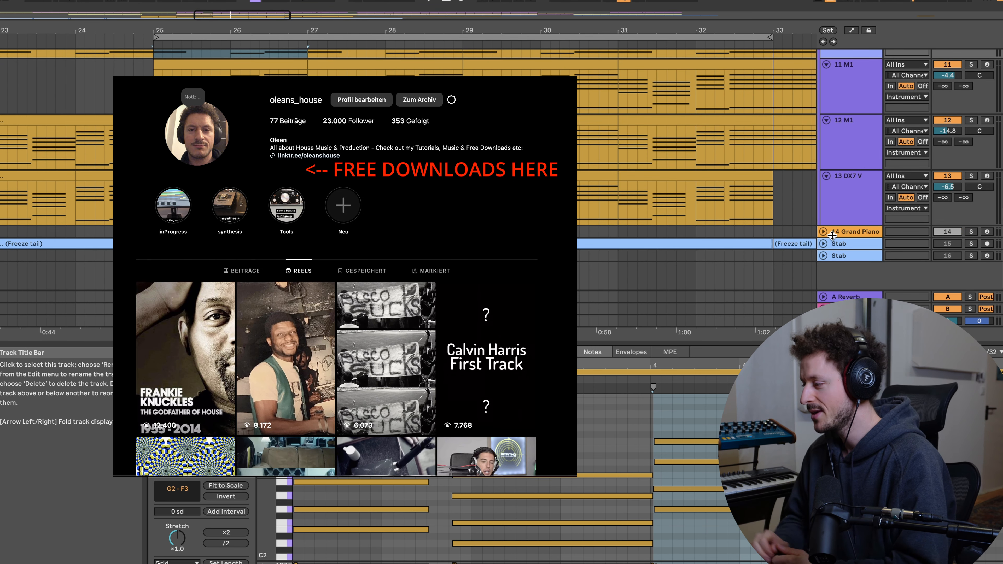
{"action": "left_click", "coordinate": [824, 234]}
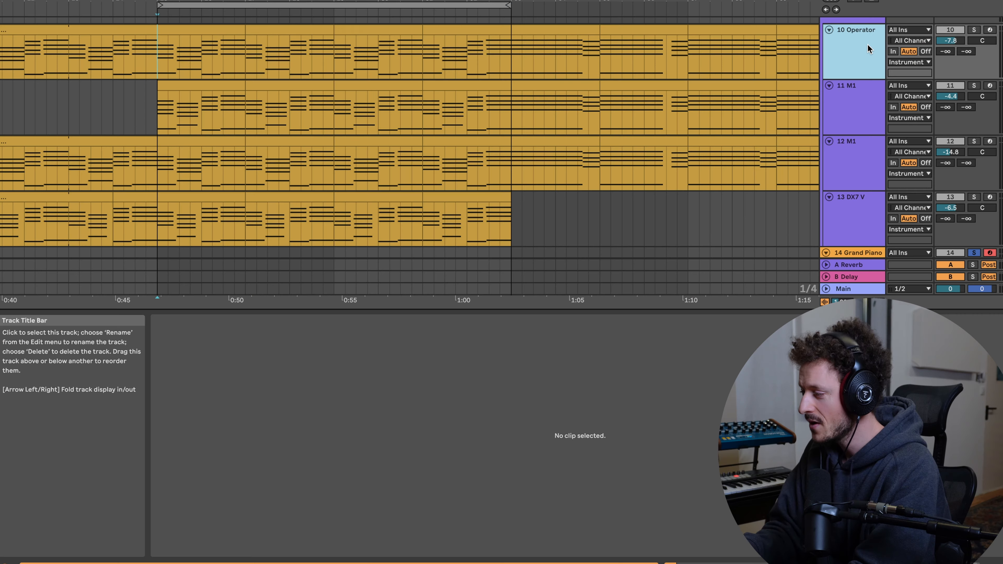
Step: Solo the Operator track and listen to its chord sound on its own
{"action": "scroll", "coordinate": [867, 43], "scroll_direction": "up", "scroll_amount": 2}
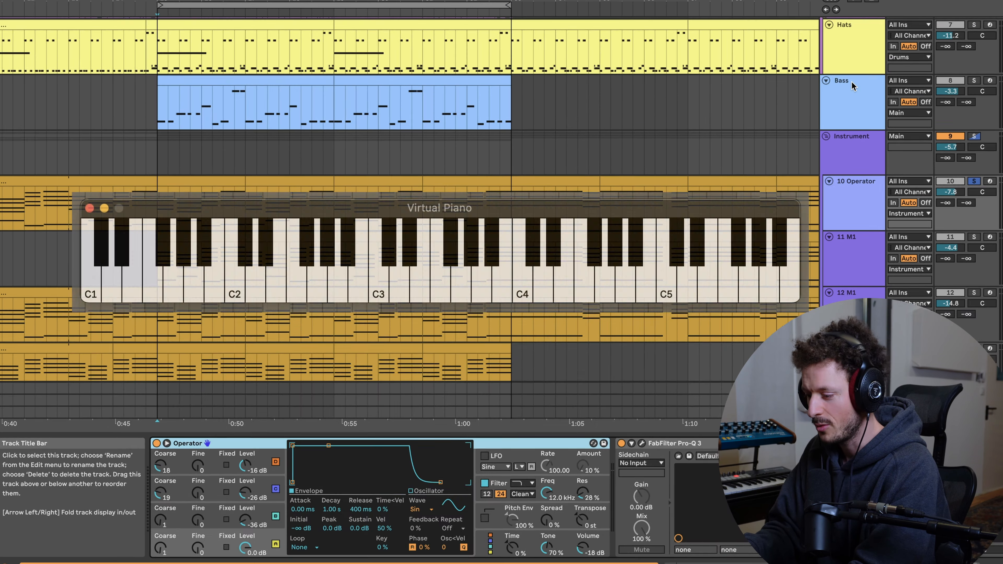
{"action": "scroll", "coordinate": [262, 117], "scroll_direction": "down", "scroll_amount": 3}
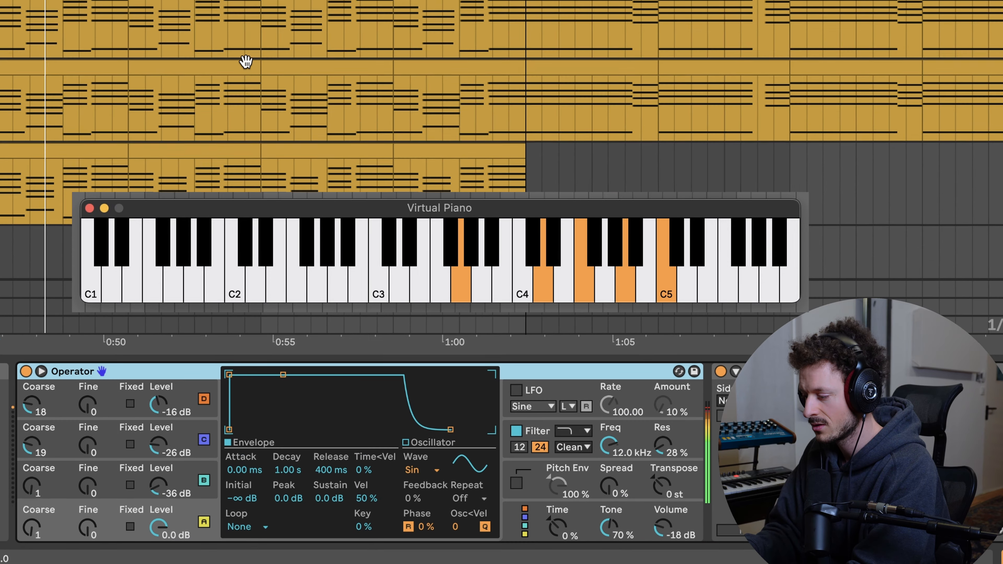
{"action": "scroll", "coordinate": [262, 117], "scroll_direction": "up", "scroll_amount": 1}
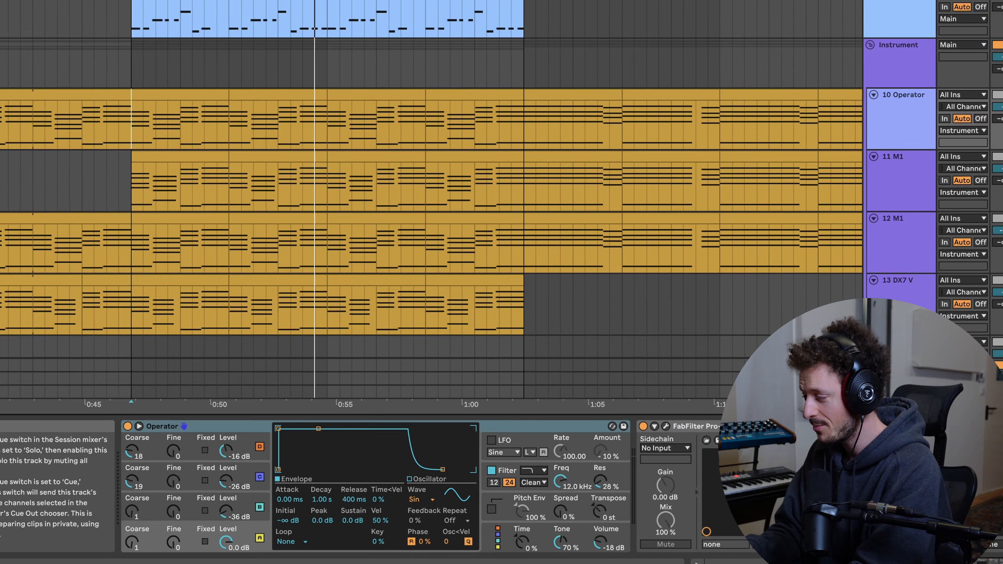
Step: Add track 12 M1 to the solo and inspect its ChamberStr preset in the plug-in window
{"action": "left_click", "coordinate": [989, 245]}
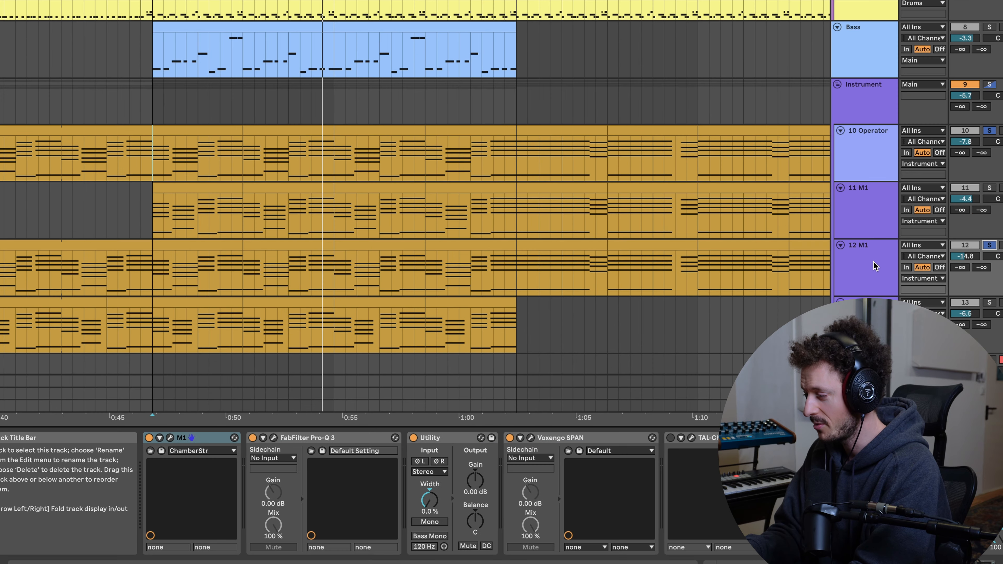
{"action": "left_click", "coordinate": [169, 437]}
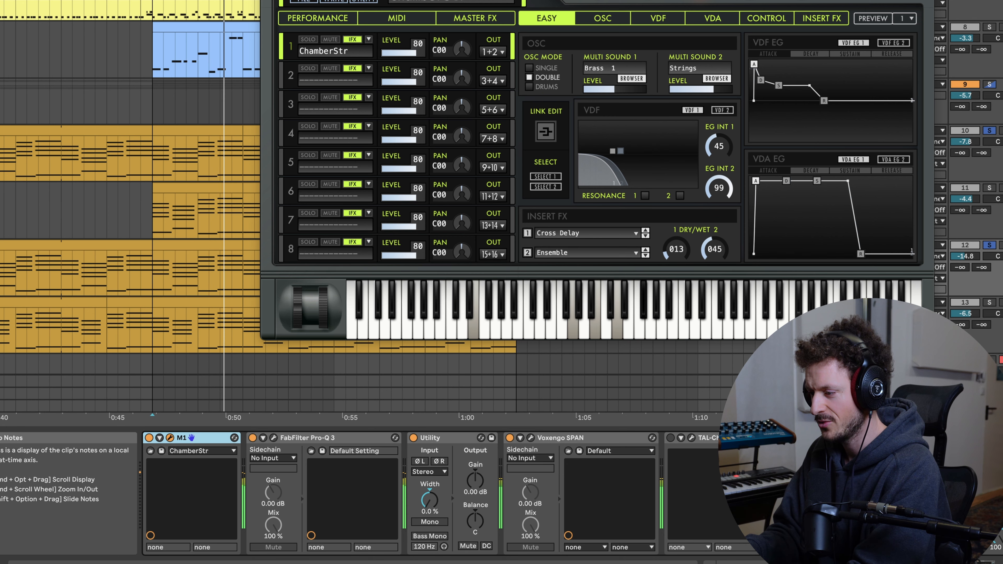
{"action": "left_click", "coordinate": [170, 438]}
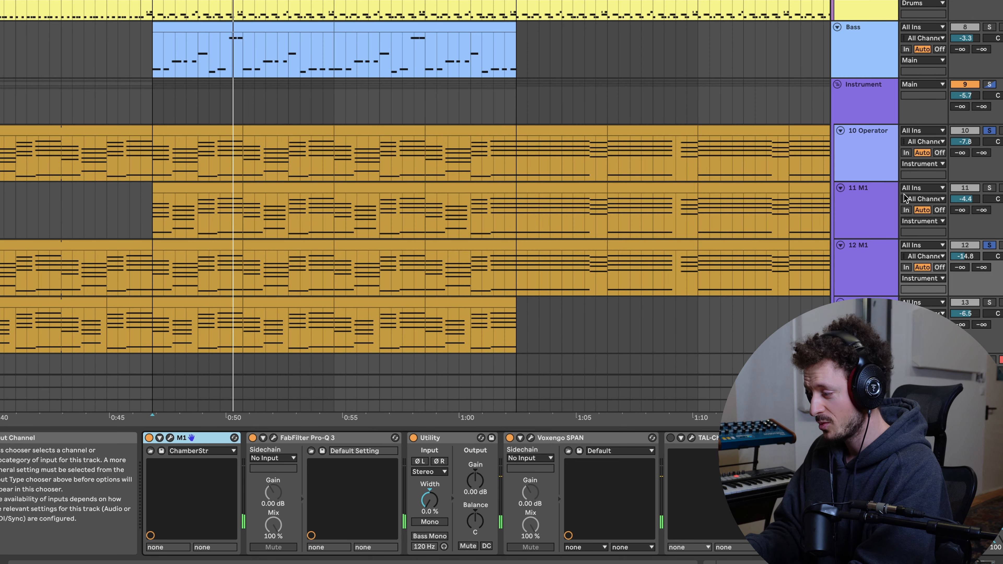
Step: Add track 11 M1 to the solo and inspect its M1HousePiano preset in the plug-in window
{"action": "left_click", "coordinate": [989, 188]}
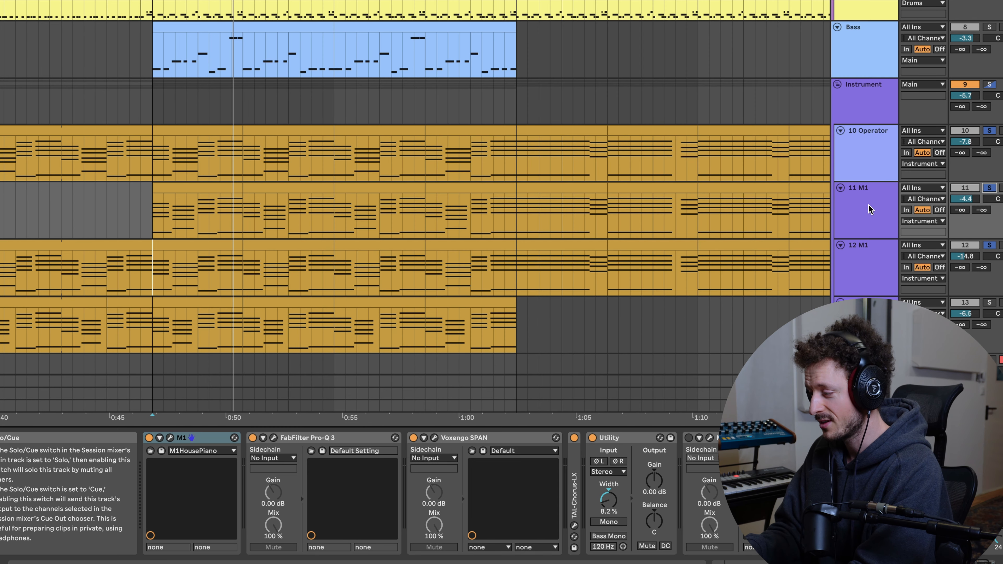
{"action": "left_click", "coordinate": [169, 437]}
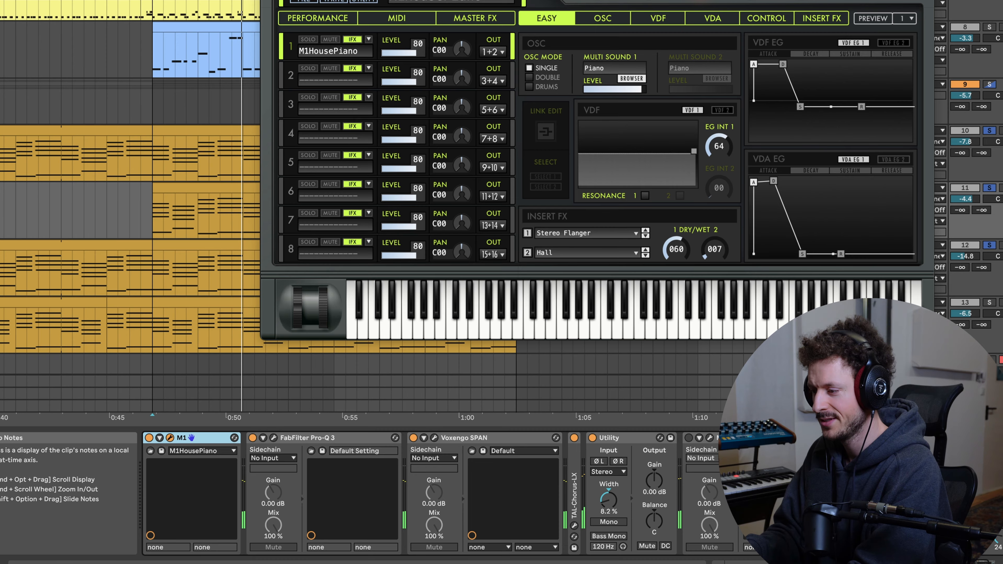
{"action": "left_click", "coordinate": [169, 437]}
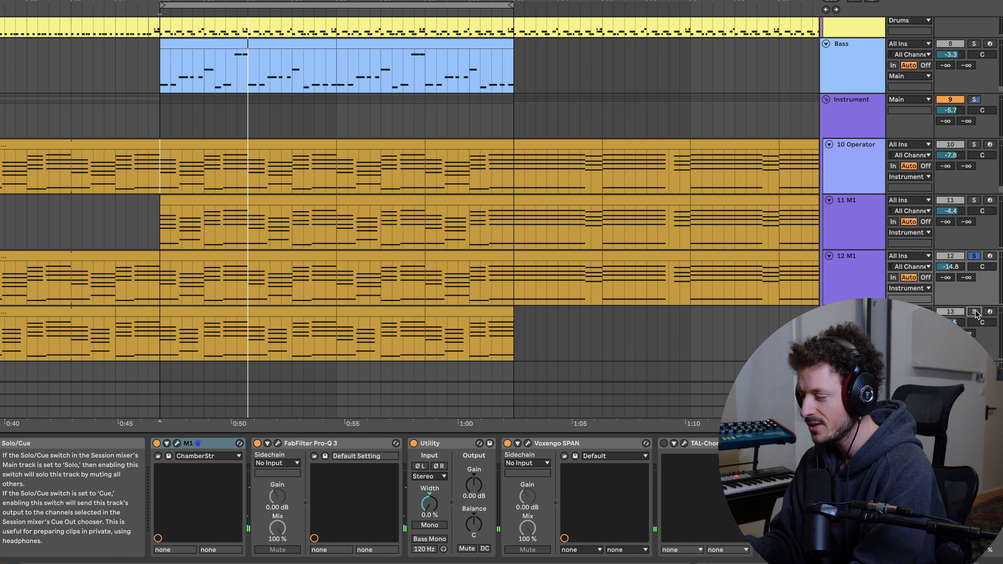
Step: Solo the DX7 V track and inspect its synth settings in the plug-in window
{"action": "left_click", "coordinate": [974, 312]}
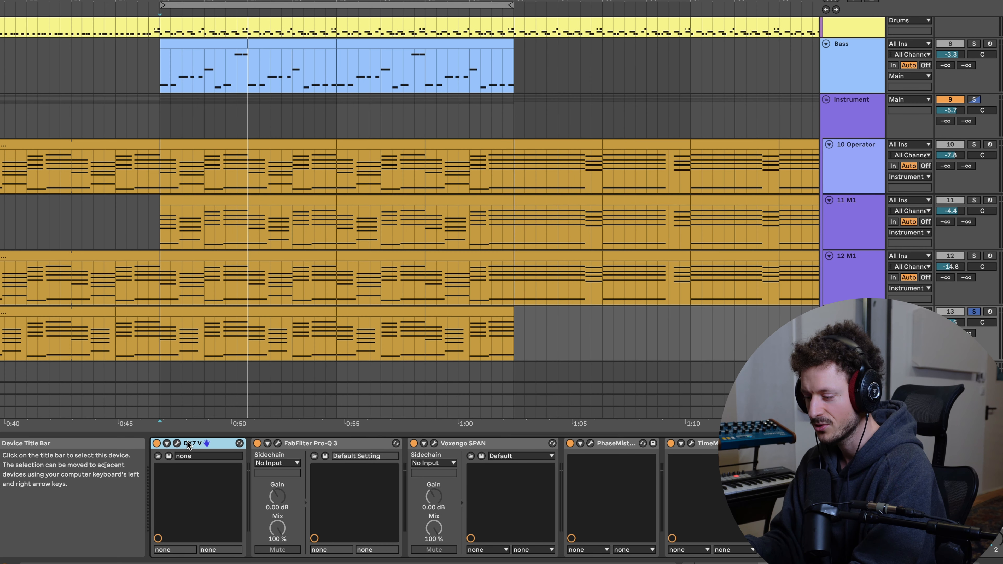
{"action": "left_click", "coordinate": [177, 443]}
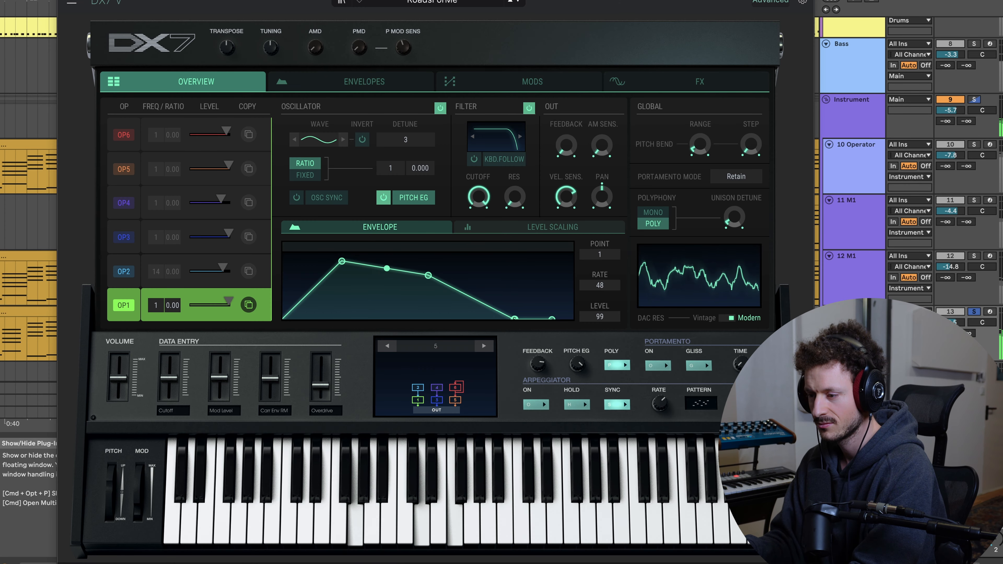
{"action": "left_click", "coordinate": [65, 0]}
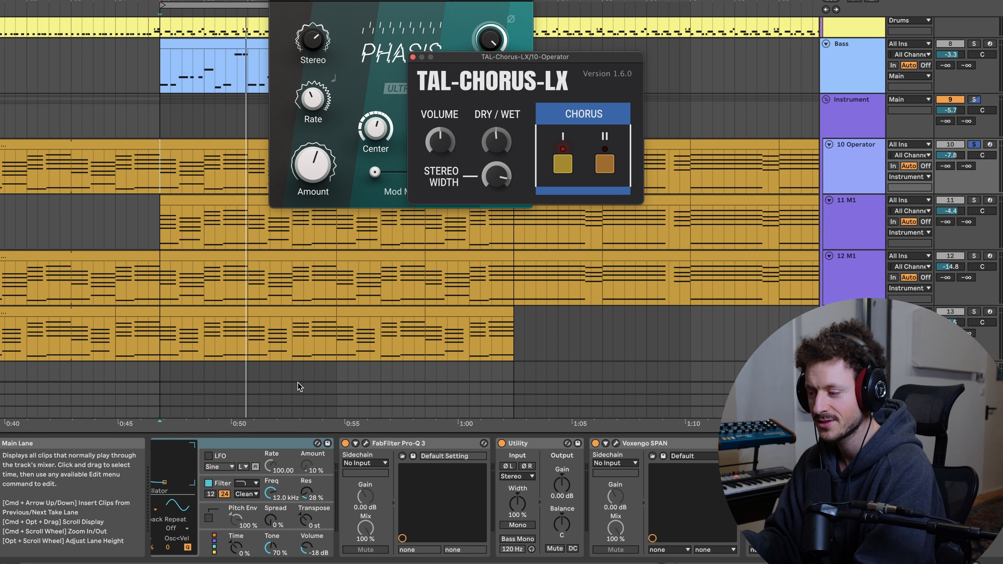
Step: Close the TAL-Chorus-LX and Phasis effect windows
{"action": "left_click", "coordinate": [413, 57]}
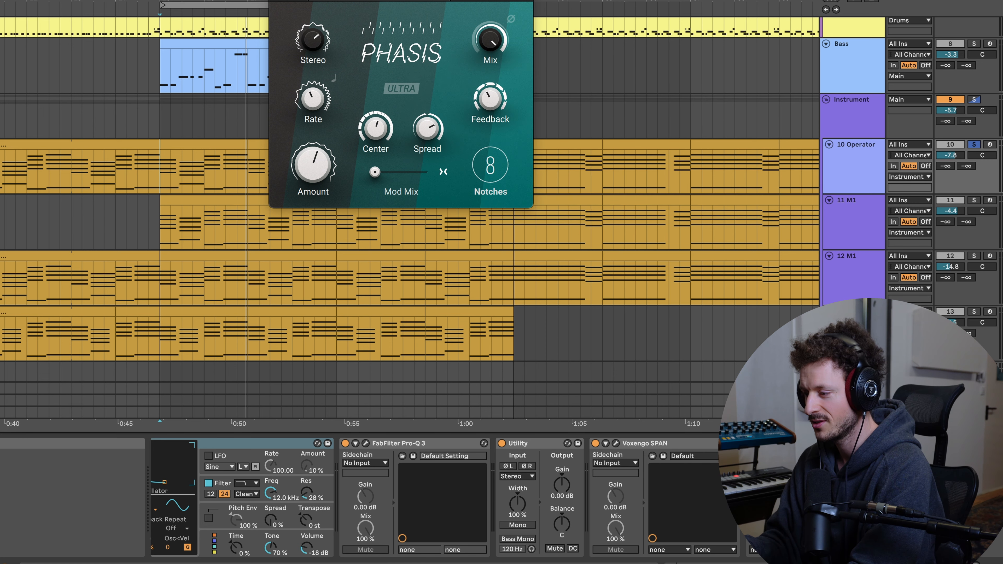
{"action": "key", "text": "super+w"}
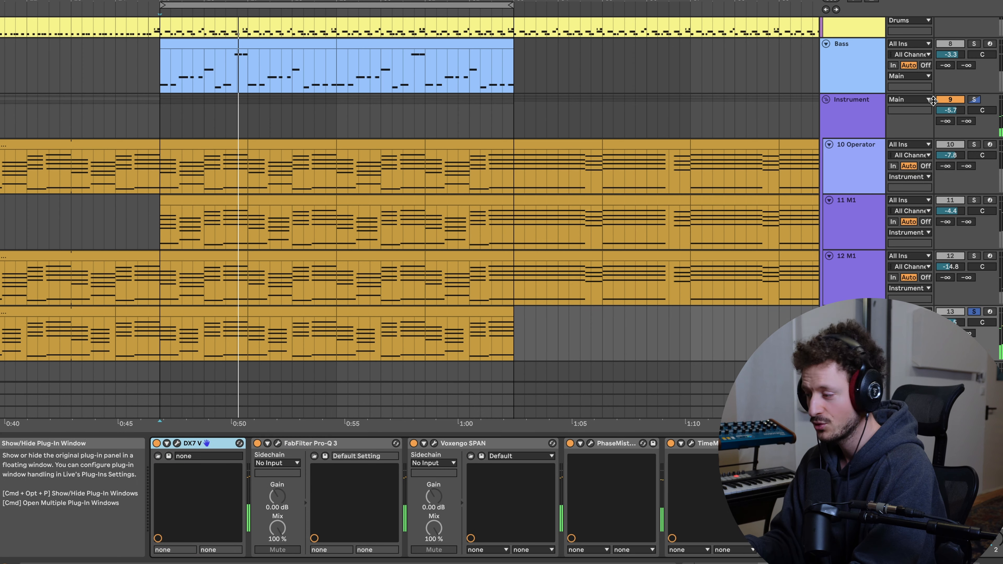
Step: Solo the Instrument group together with the Drums group to hear all chord layers with the beat
{"action": "left_click", "coordinate": [974, 100]}
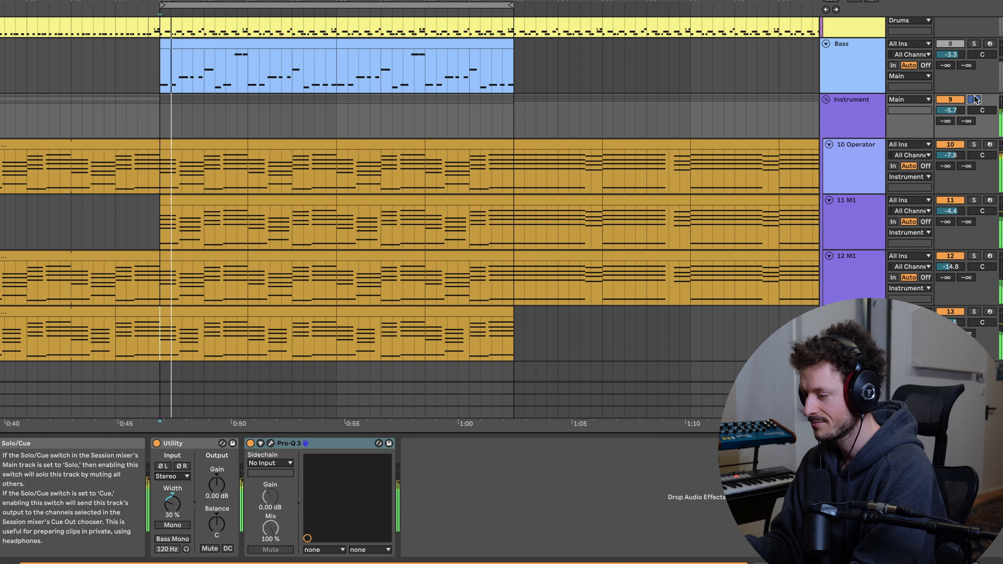
{"action": "scroll", "coordinate": [558, 215], "scroll_direction": "down", "scroll_amount": 1}
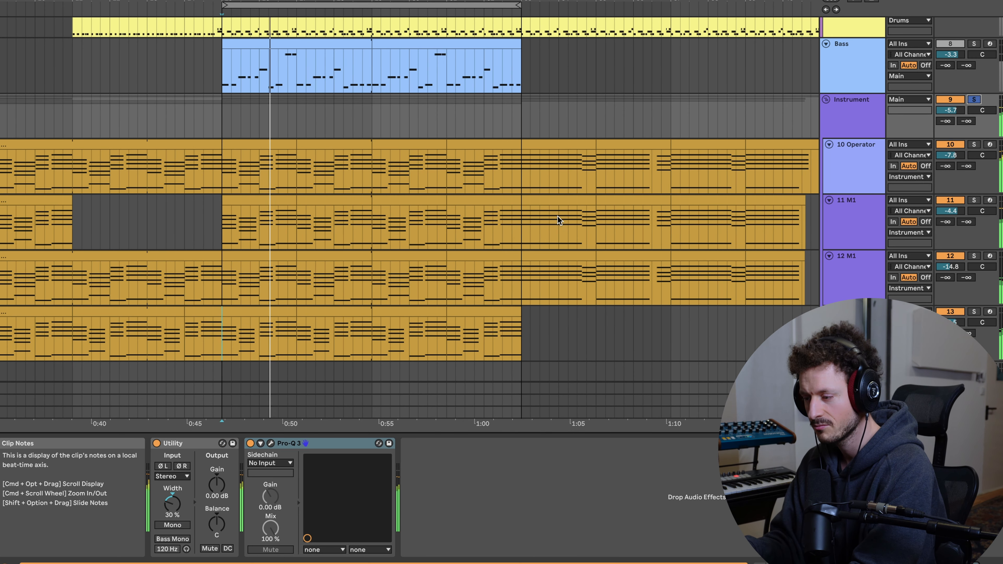
{"action": "scroll", "coordinate": [557, 215], "scroll_direction": "up", "scroll_amount": 10}
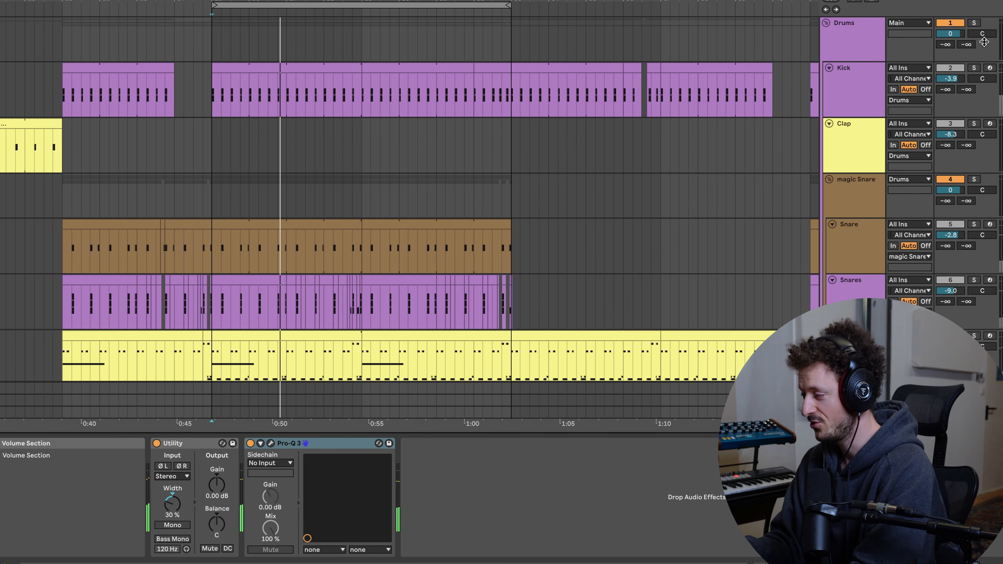
{"action": "left_click", "coordinate": [974, 22]}
{"action": "scroll", "coordinate": [522, 239], "scroll_direction": "down", "scroll_amount": 15}
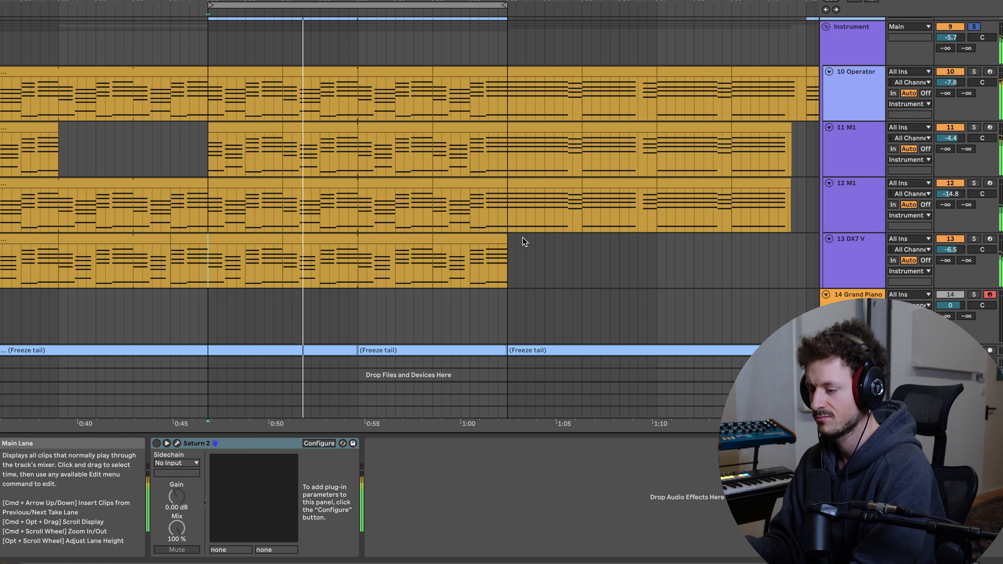
Step: Play the arrangement from the start of the gap between the clips on track 11 M1
{"action": "scroll", "coordinate": [524, 241], "scroll_direction": "down", "scroll_amount": 6, "text": "super"}
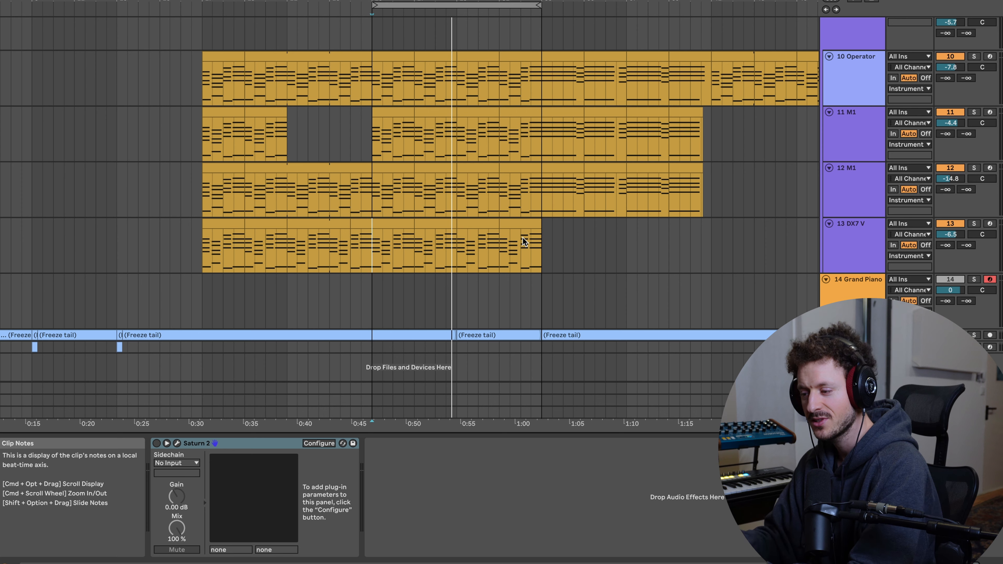
{"action": "left_click", "coordinate": [290, 137]}
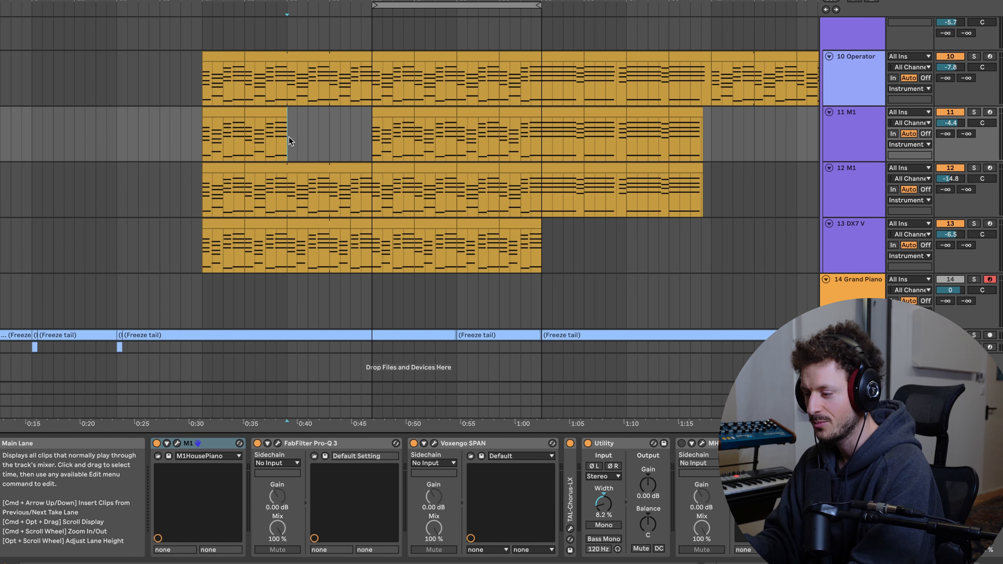
{"action": "scroll", "coordinate": [290, 137], "scroll_direction": "up", "scroll_amount": 5}
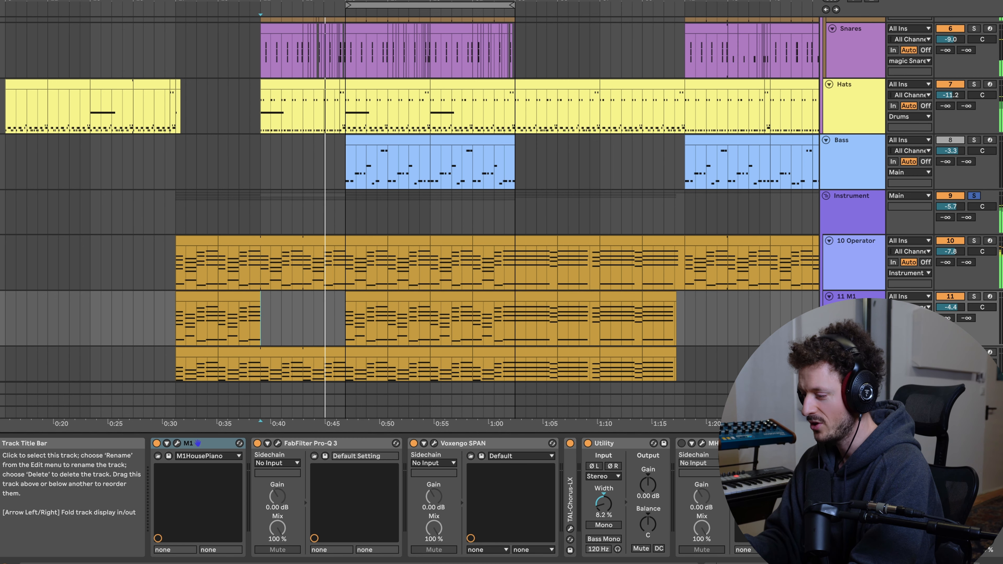
{"action": "scroll", "coordinate": [522, 322], "scroll_direction": "down", "scroll_amount": 3}
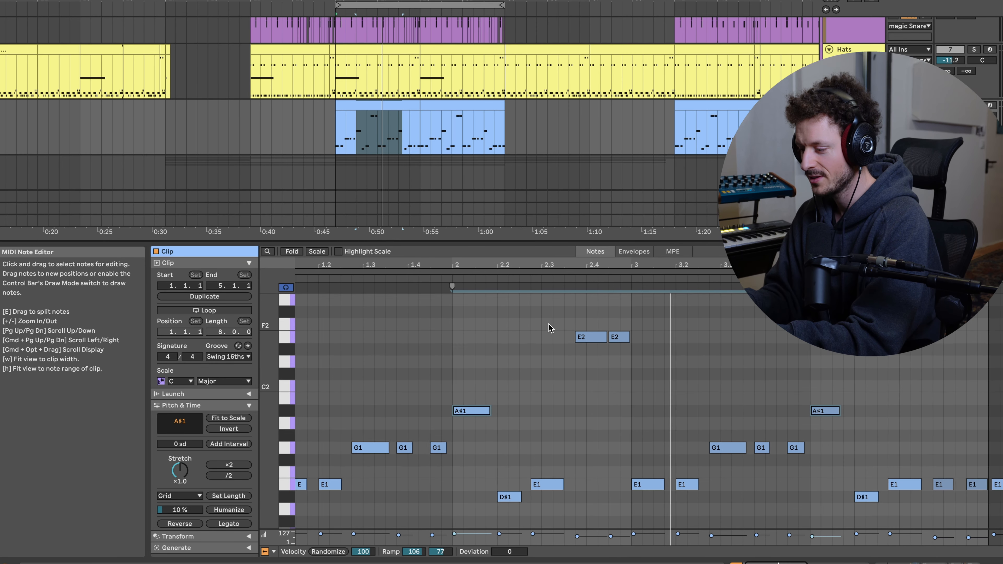
Step: Play the bass clip from its start and examine its note pattern across the bars
{"action": "key", "text": "space"}
{"action": "key", "text": "space"}
{"action": "scroll", "coordinate": [575, 323], "scroll_direction": "left", "scroll_amount": 1}
{"action": "scroll", "coordinate": [575, 323], "scroll_direction": "down", "scroll_amount": 1}
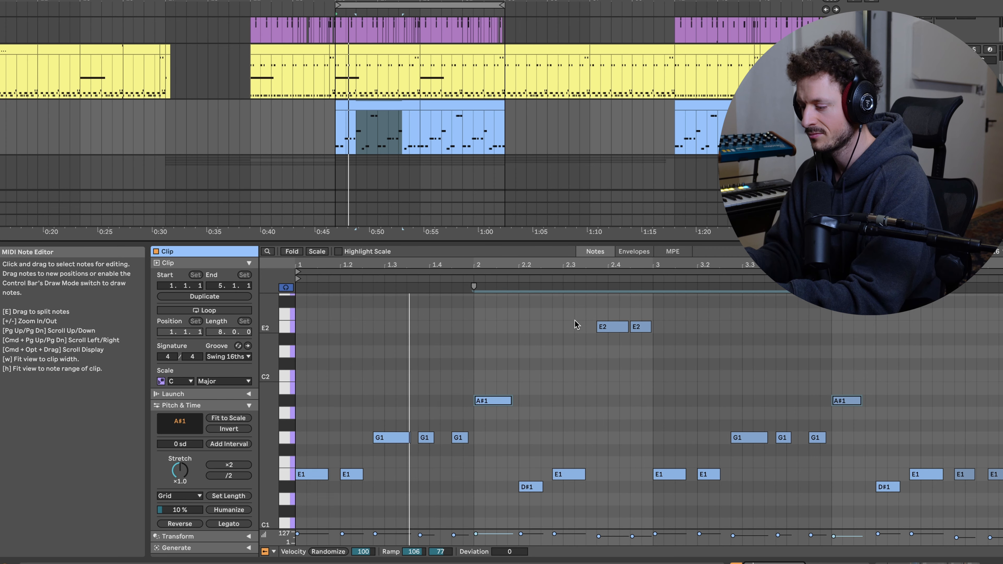
{"action": "scroll", "coordinate": [575, 324], "scroll_direction": "up", "scroll_amount": 1}
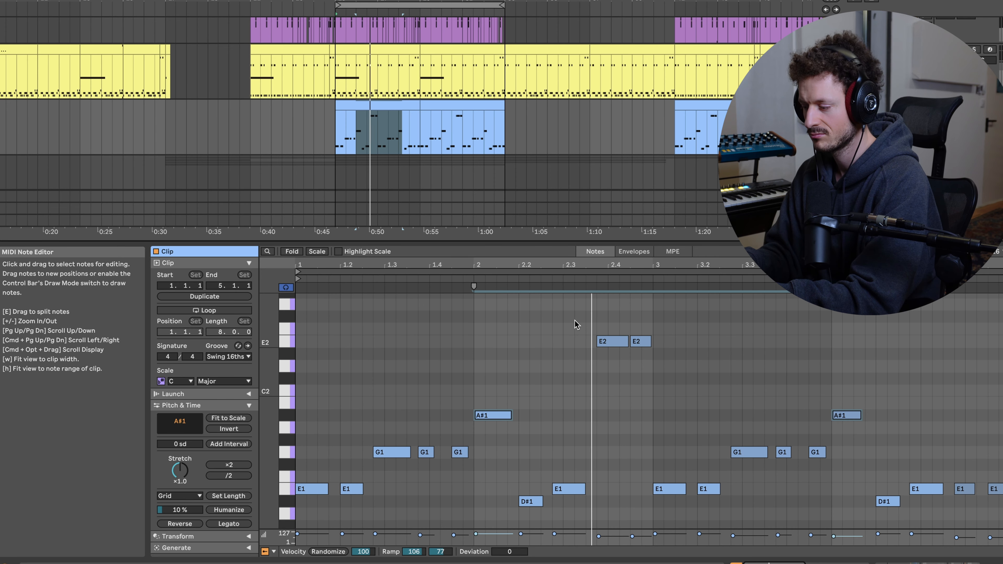
{"action": "scroll", "coordinate": [698, 387], "scroll_direction": "right", "scroll_amount": 1}
{"action": "scroll", "coordinate": [697, 387], "scroll_direction": "down", "scroll_amount": 1}
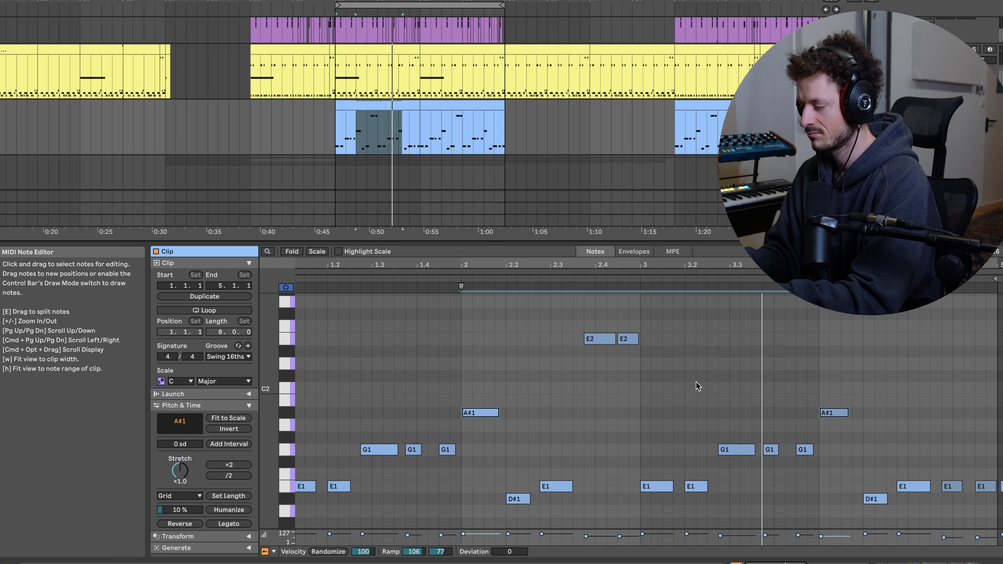
{"action": "scroll", "coordinate": [698, 386], "scroll_direction": "down", "scroll_amount": 2}
{"action": "scroll", "coordinate": [697, 387], "scroll_direction": "right", "scroll_amount": 4}
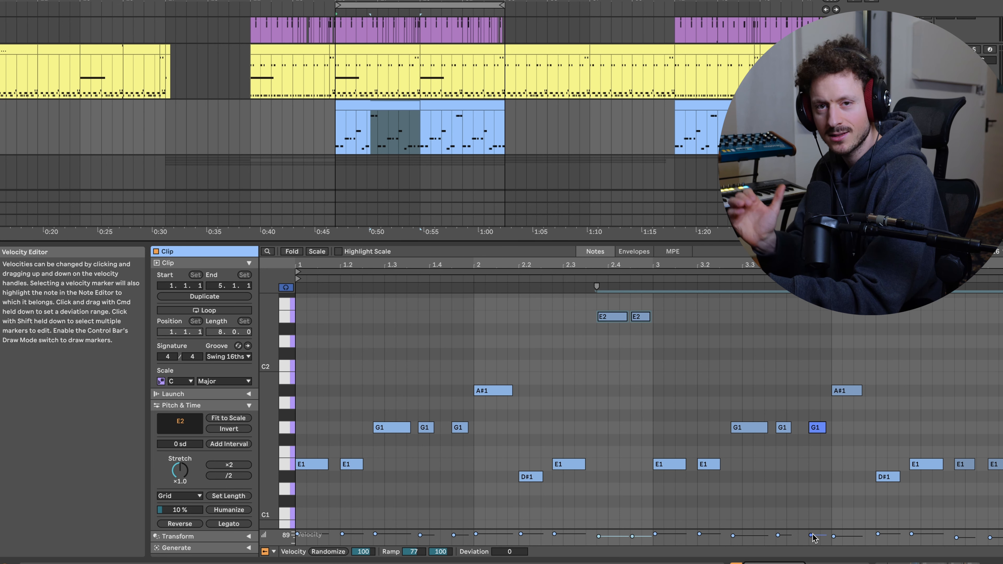
Step: Select the two E2 notes in bar 2 of the bass clip and set their velocities to 110 and 107 during playback
{"action": "key", "text": "space"}
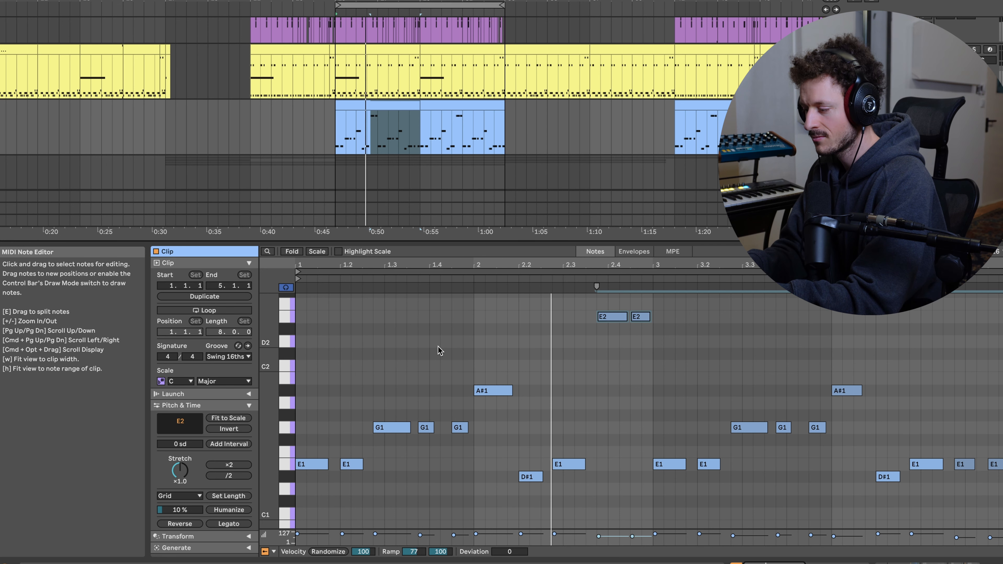
{"action": "key", "text": "space"}
{"action": "left_click", "coordinate": [643, 339]}
{"action": "left_click_drag", "start_coordinate": [618, 328], "coordinate": [614, 320]}
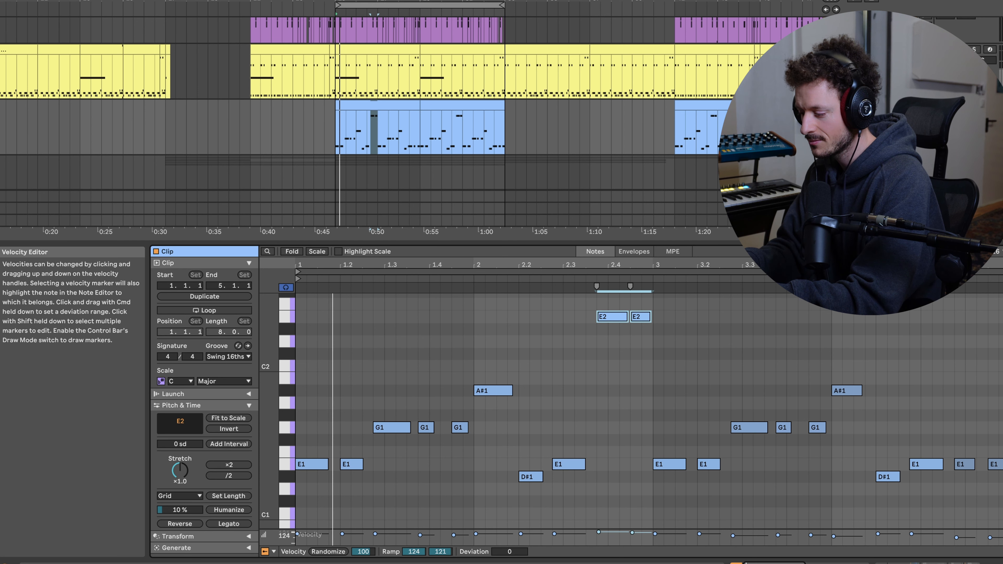
{"action": "left_click", "coordinate": [599, 533]}
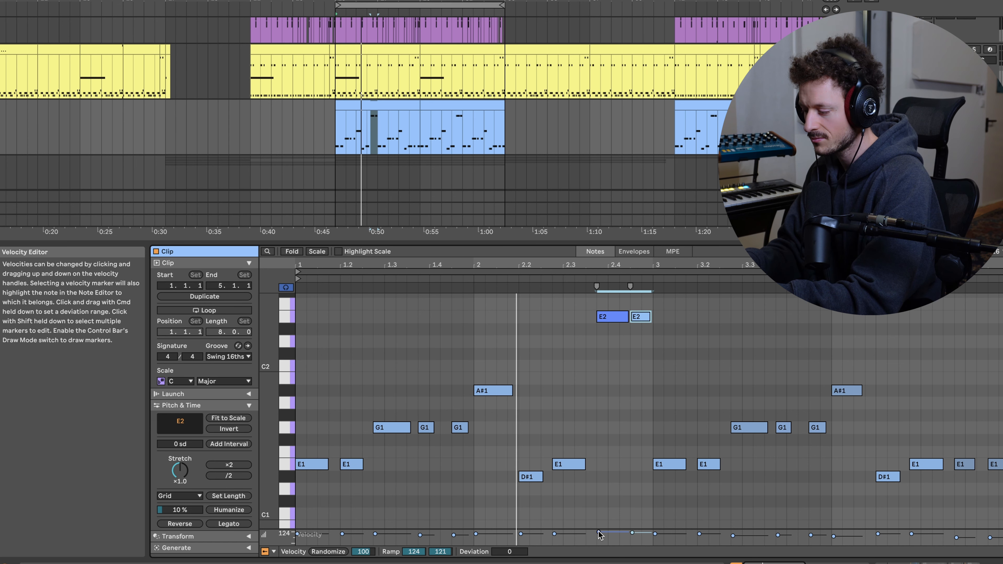
{"action": "left_click_drag", "start_coordinate": [599, 535], "coordinate": [599, 540]}
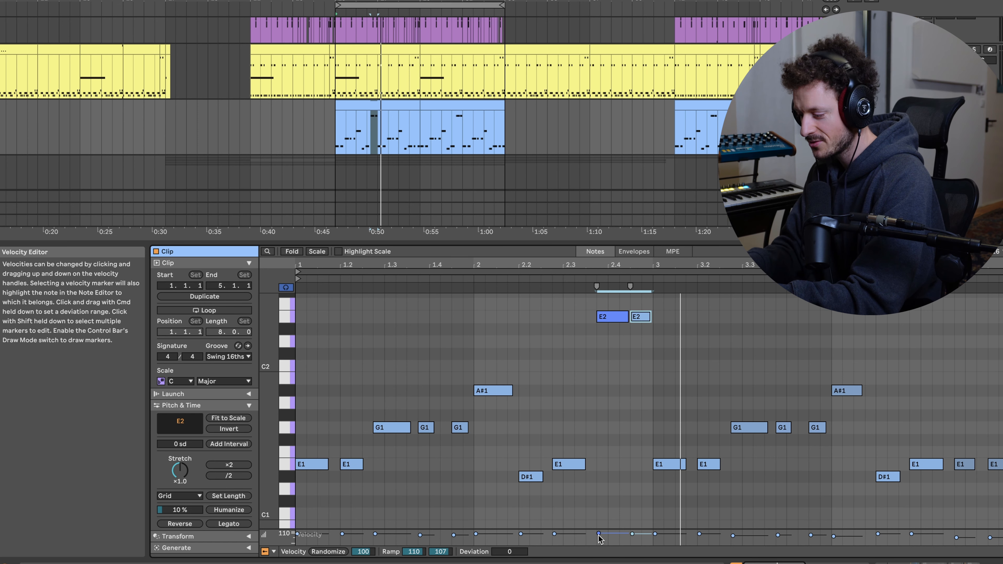
Step: Stop the bass playback and solo the Drums group
{"action": "key", "text": "space"}
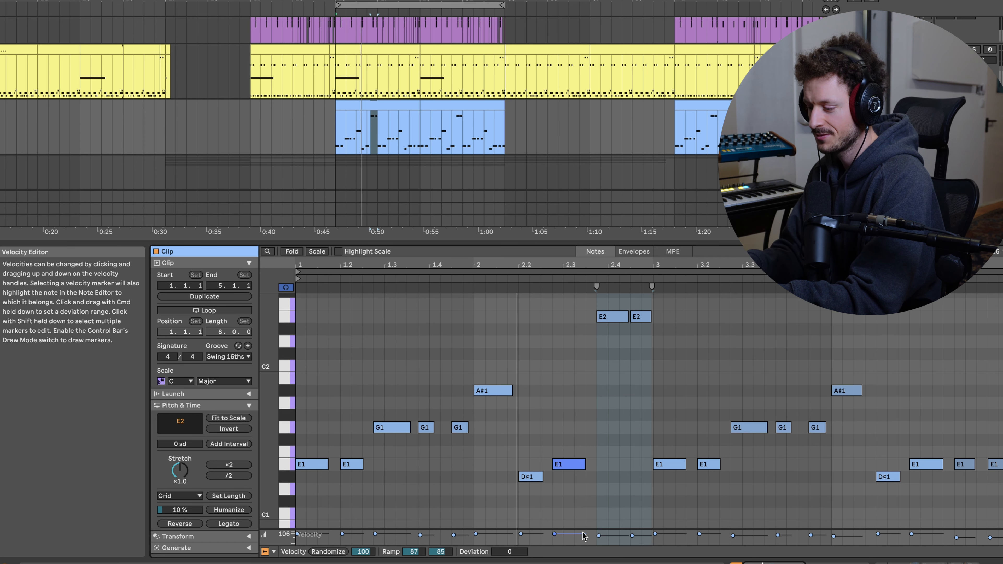
{"action": "scroll", "coordinate": [622, 340], "scroll_direction": "up", "scroll_amount": 2}
{"action": "scroll", "coordinate": [622, 341], "scroll_direction": "right", "scroll_amount": 2}
{"action": "key", "text": "space"}
{"action": "scroll", "coordinate": [410, 119], "scroll_direction": "up", "scroll_amount": 6}
{"action": "scroll", "coordinate": [410, 119], "scroll_direction": "right", "scroll_amount": 1}
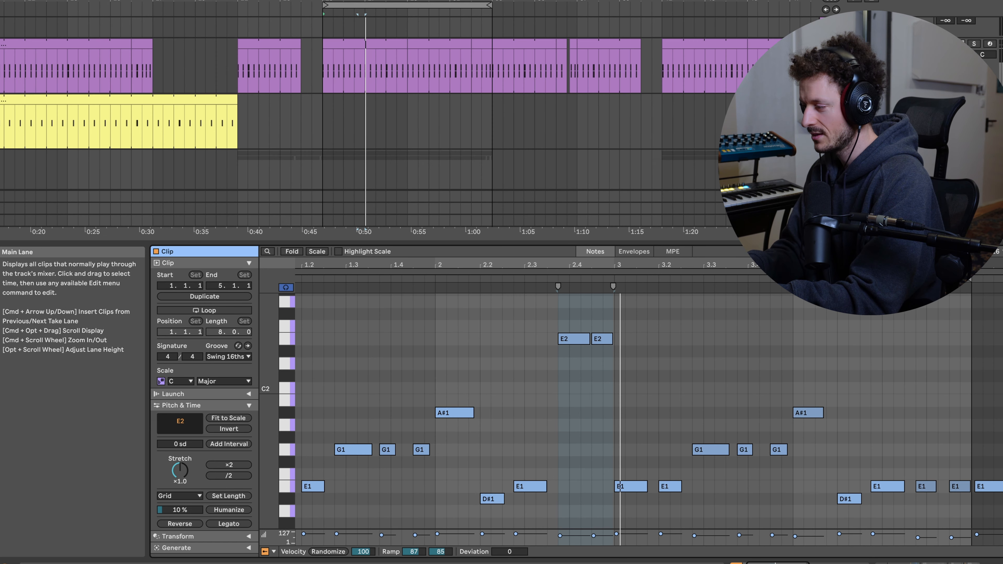
{"action": "scroll", "coordinate": [973, 47], "scroll_direction": "up", "scroll_amount": 1}
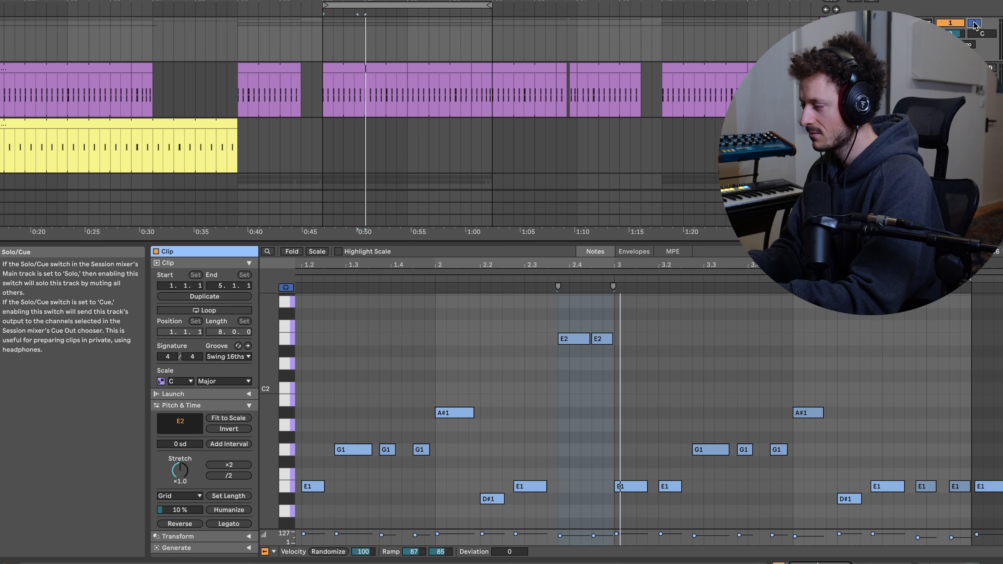
Step: Play the soloed drums and look over the percussion, hats, bass and chord tracks
{"action": "scroll", "coordinate": [426, 186], "scroll_direction": "down", "scroll_amount": 5}
{"action": "key", "text": "space"}
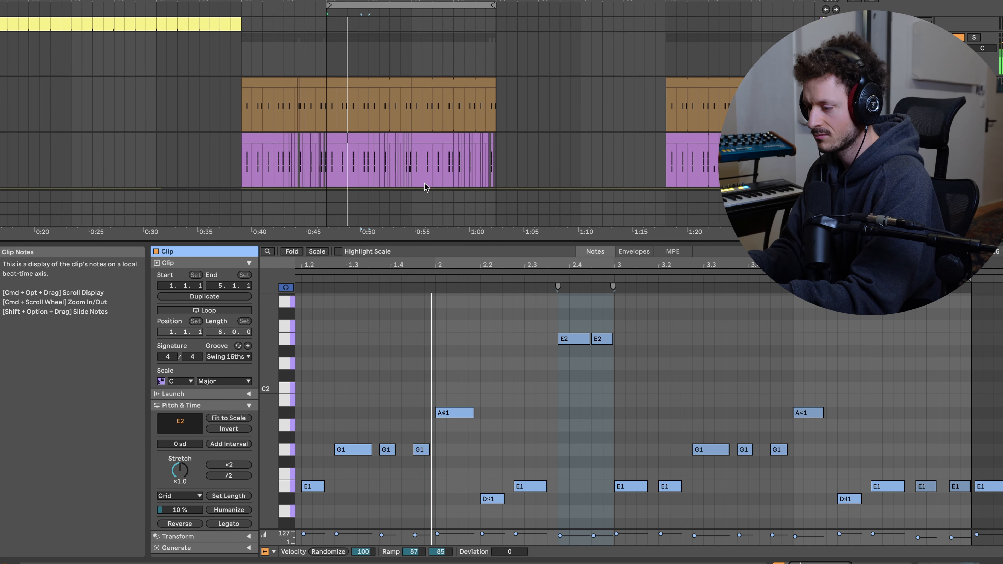
{"action": "scroll", "coordinate": [436, 166], "scroll_direction": "right", "scroll_amount": 1}
{"action": "scroll", "coordinate": [435, 166], "scroll_direction": "down", "scroll_amount": 1}
{"action": "scroll", "coordinate": [436, 166], "scroll_direction": "down", "scroll_amount": 8}
{"action": "scroll", "coordinate": [436, 166], "scroll_direction": "left", "scroll_amount": 1}
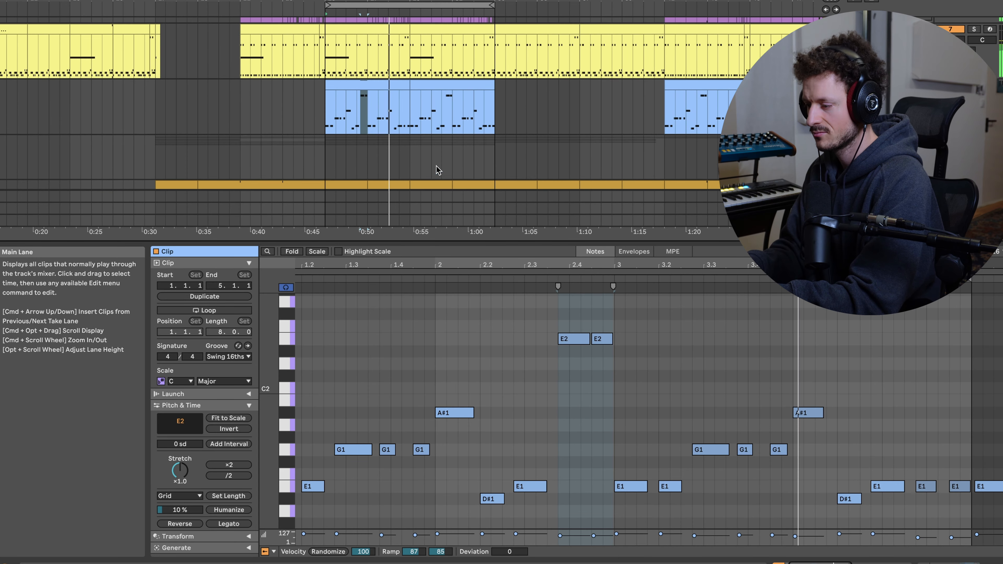
{"action": "scroll", "coordinate": [436, 168], "scroll_direction": "down", "scroll_amount": 3}
{"action": "scroll", "coordinate": [436, 168], "scroll_direction": "right", "scroll_amount": 1}
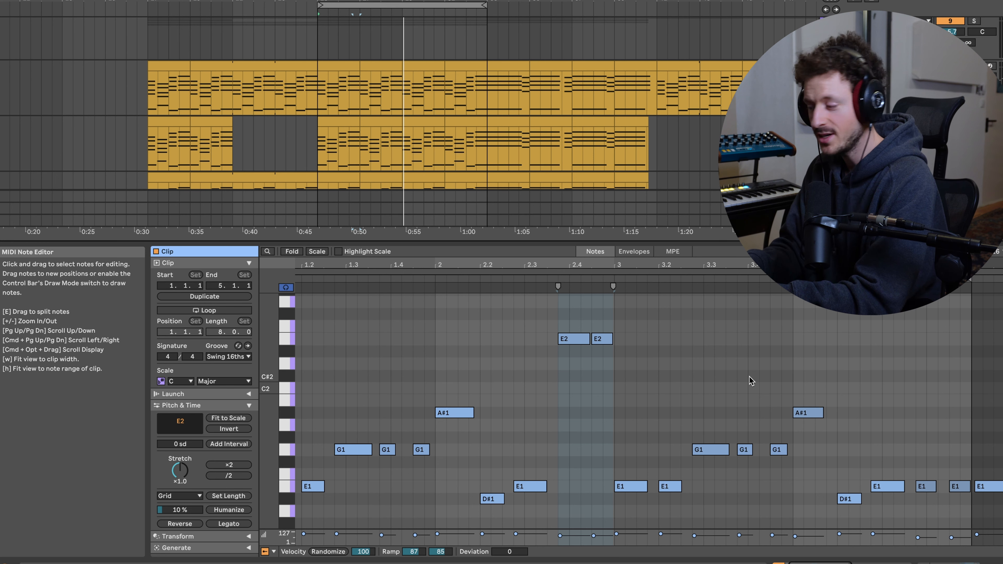
{"action": "left_click", "coordinate": [614, 362]}
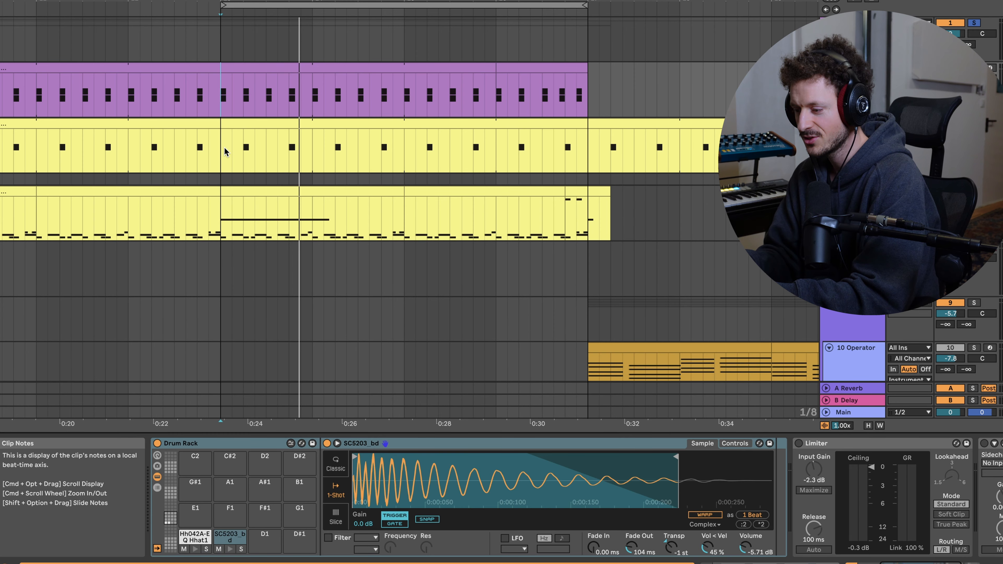
Step: Play the drums from about 0:23 on the clap track
{"action": "left_click", "coordinate": [223, 148]}
{"action": "key", "text": "space"}
{"action": "key", "text": "minus"}
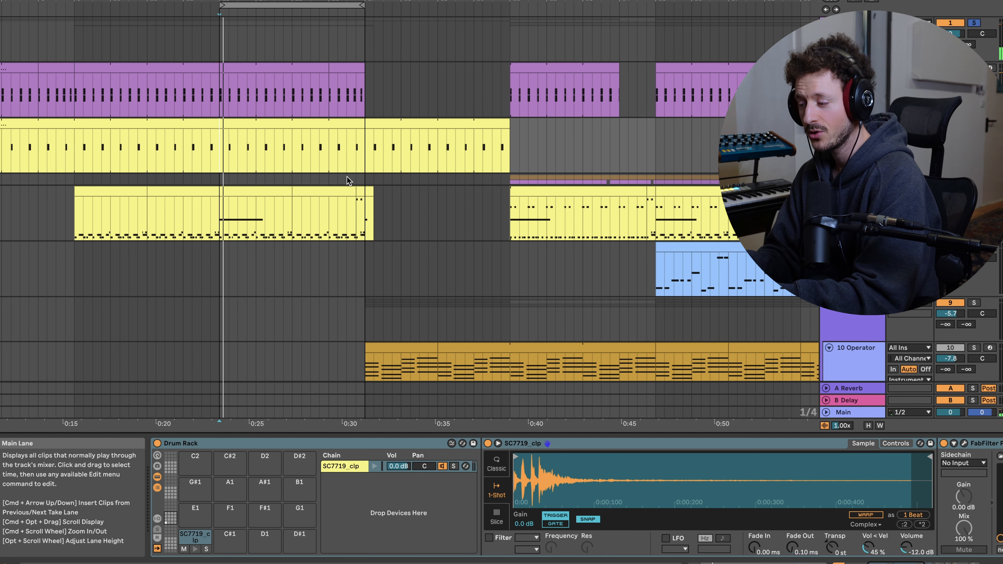
Step: Unfold the group below the clap track and play the fuller drum section from about 0:46
{"action": "scroll", "coordinate": [480, 200], "scroll_direction": "right", "scroll_amount": 3}
{"action": "left_click", "coordinate": [829, 180]}
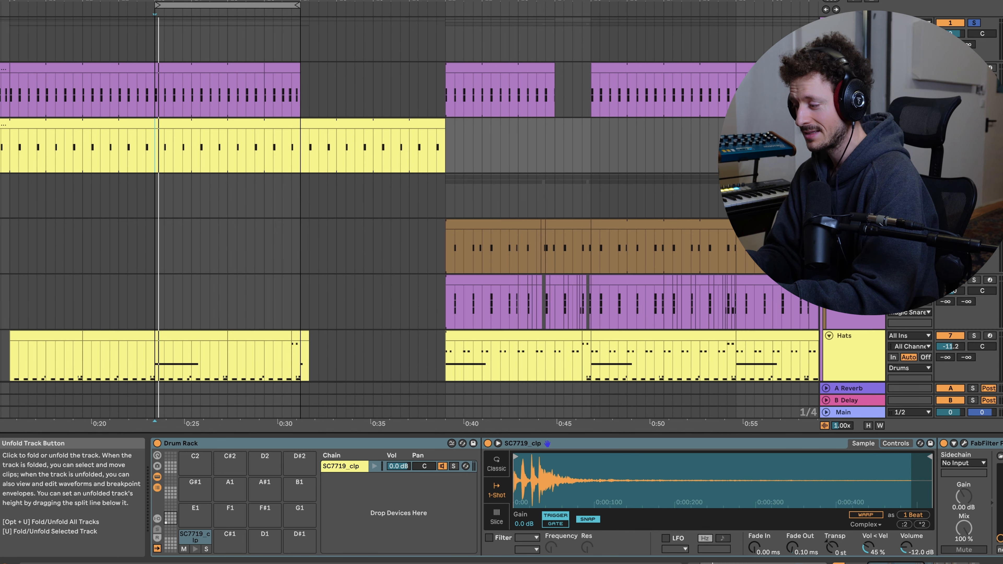
{"action": "scroll", "coordinate": [227, 144], "scroll_direction": "right", "scroll_amount": 2}
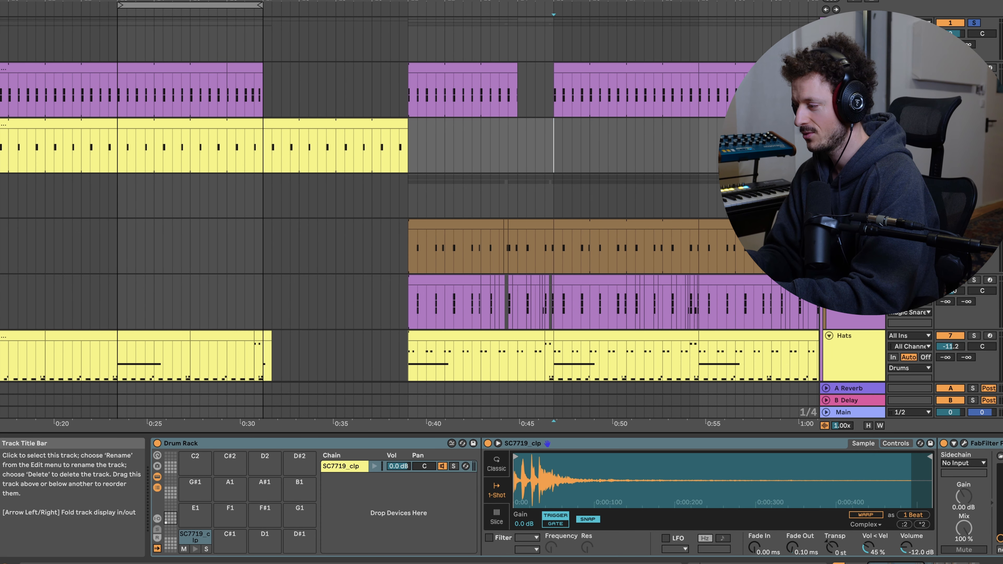
{"action": "key", "text": "space"}
{"action": "scroll", "coordinate": [683, 191], "scroll_direction": "right", "scroll_amount": 2}
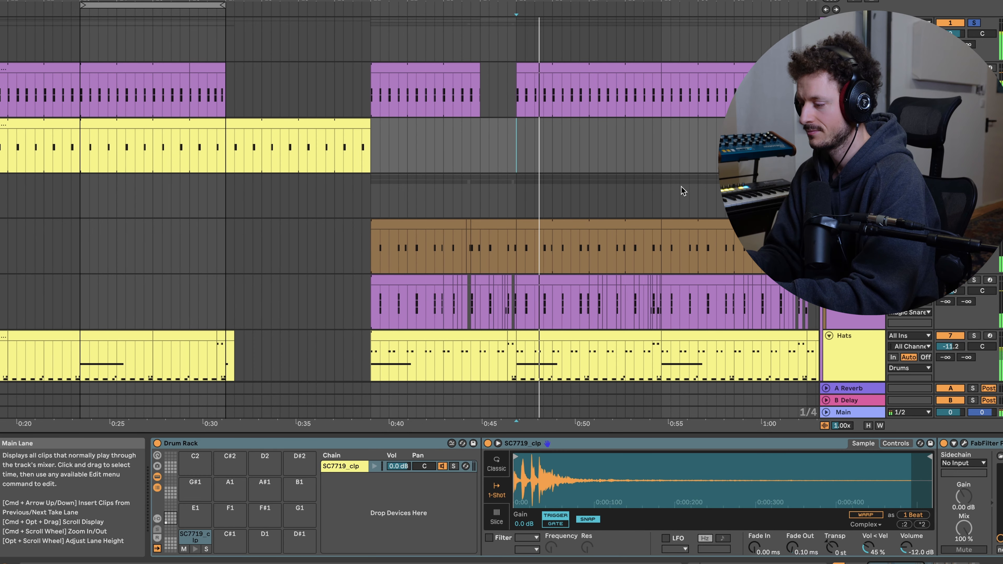
{"action": "scroll", "coordinate": [683, 191], "scroll_direction": "left", "scroll_amount": 6}
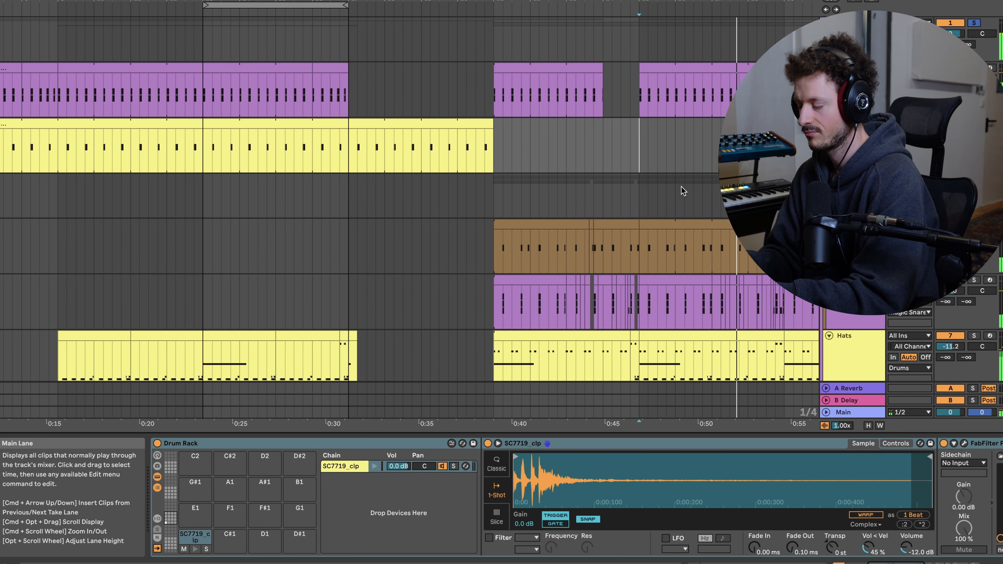
{"action": "scroll", "coordinate": [683, 191], "scroll_direction": "right", "scroll_amount": 1}
{"action": "scroll", "coordinate": [683, 192], "scroll_direction": "left", "scroll_amount": 1}
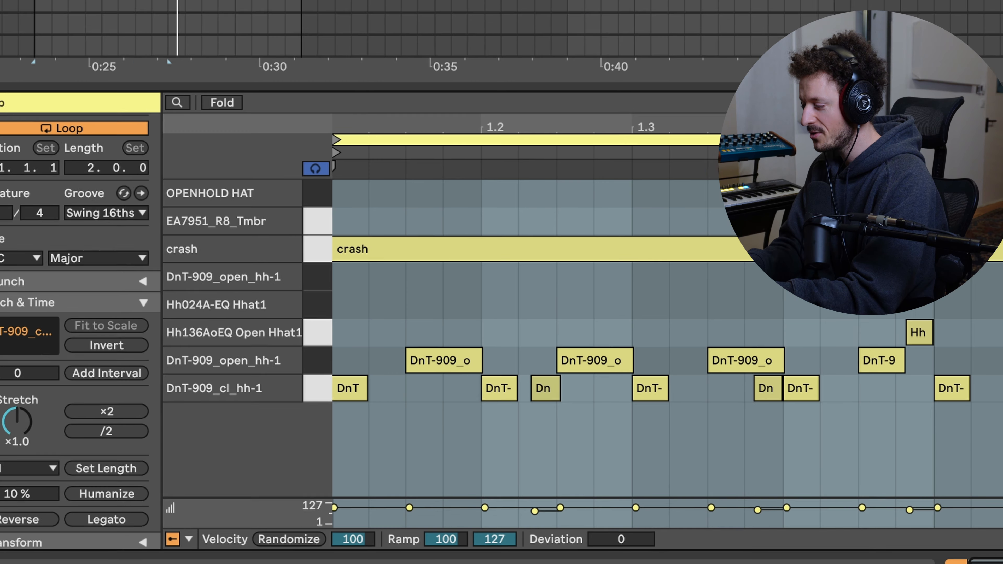
Step: Select all Hh136AoEQ Open Hhat1 notes in the hats clip and play the drum loop from bar 13
{"action": "left_click", "coordinate": [321, 337]}
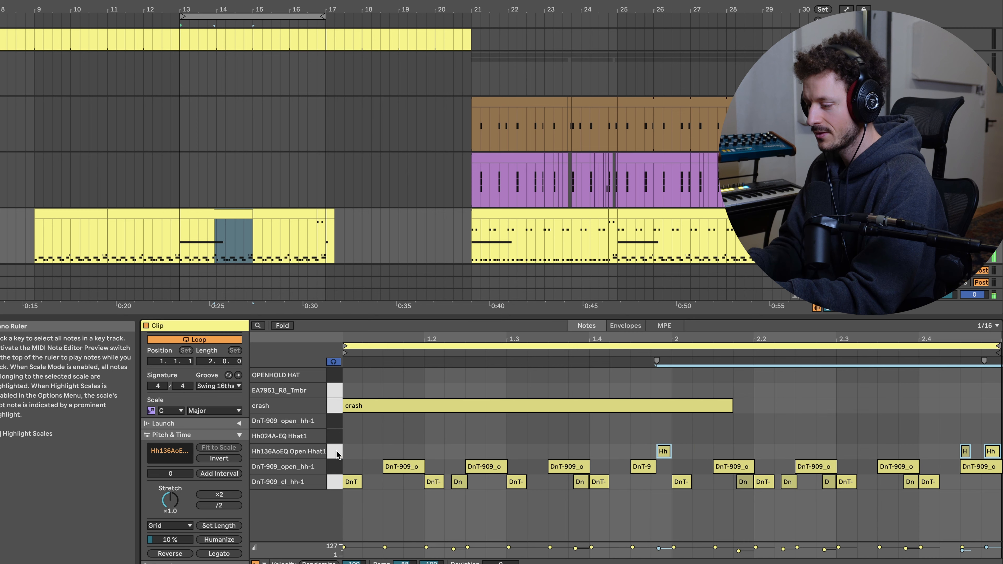
{"action": "scroll", "coordinate": [322, 102], "scroll_direction": "up", "scroll_amount": 1}
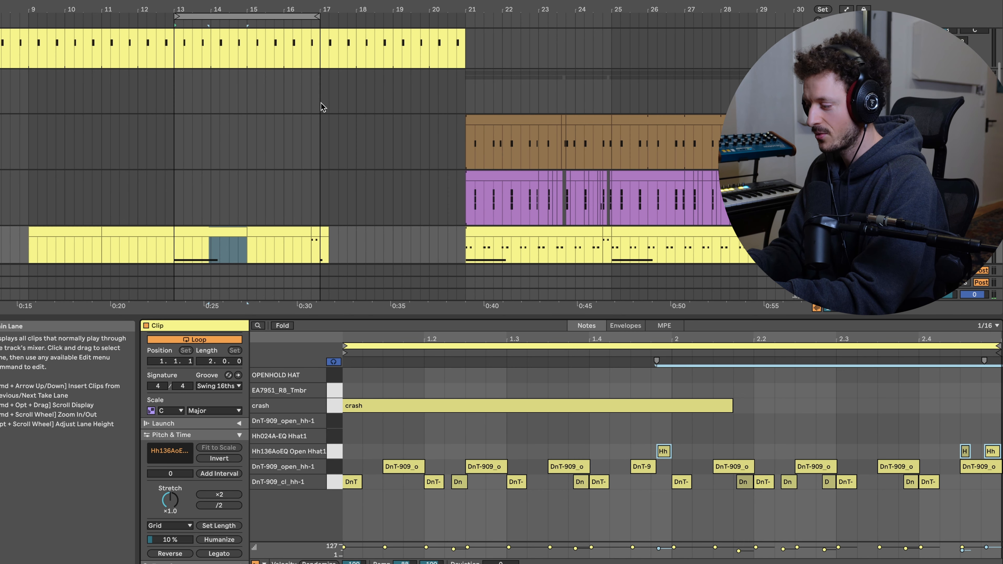
{"action": "scroll", "coordinate": [322, 107], "scroll_direction": "up", "scroll_amount": 5}
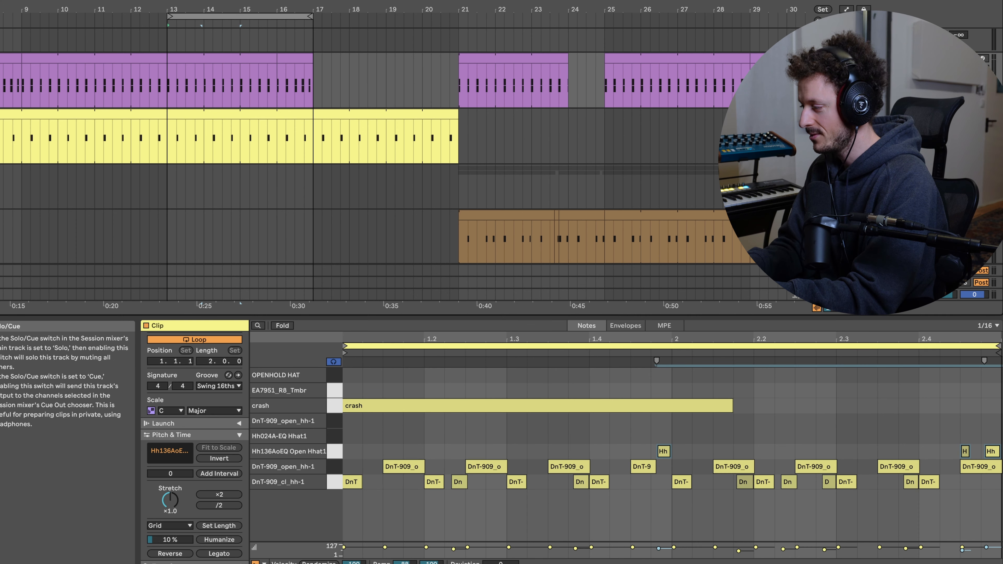
{"action": "key", "text": "space"}
{"action": "scroll", "coordinate": [364, 140], "scroll_direction": "down", "scroll_amount": 3}
{"action": "scroll", "coordinate": [364, 140], "scroll_direction": "down", "scroll_amount": 2}
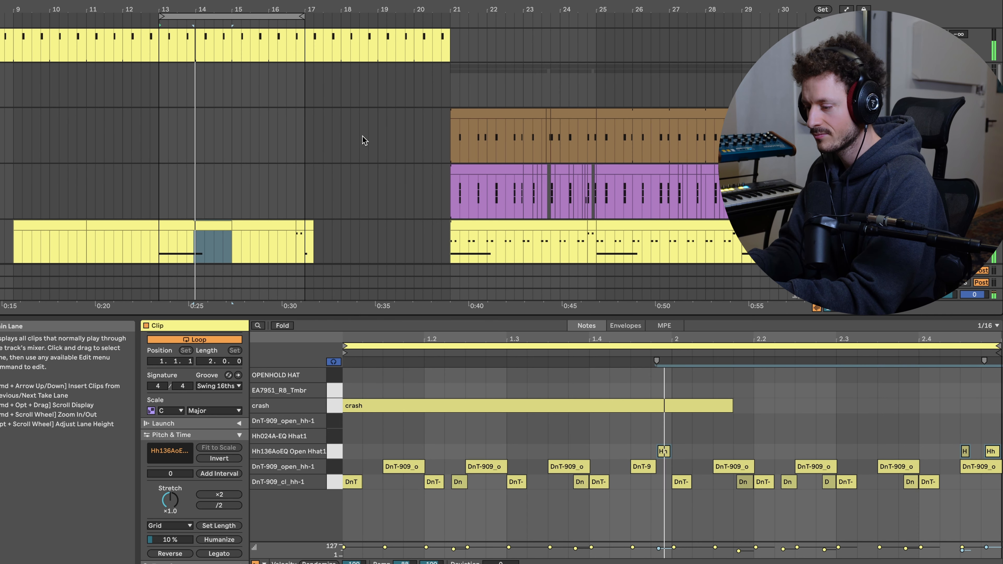
{"action": "scroll", "coordinate": [364, 140], "scroll_direction": "up", "scroll_amount": 3}
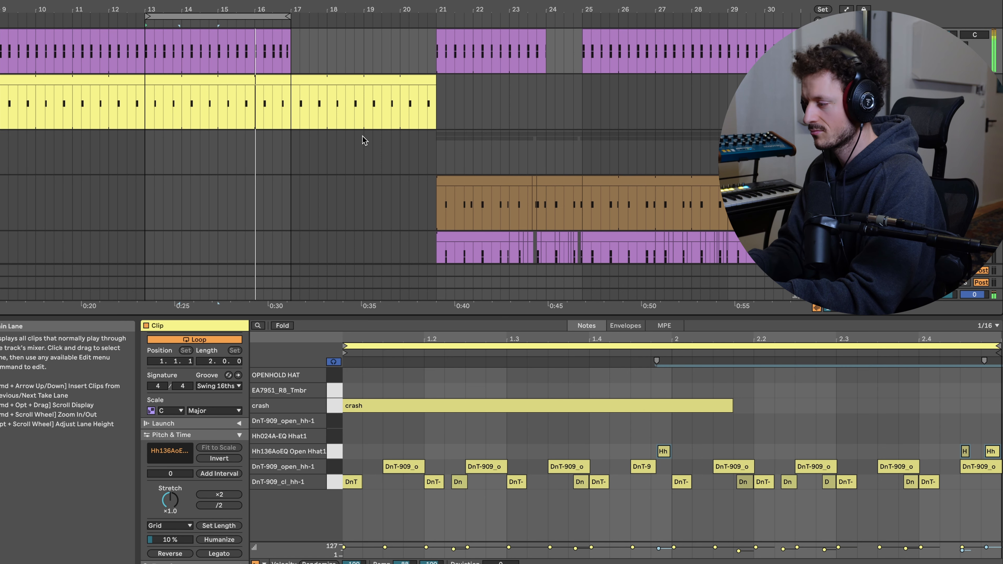
Step: Open the clap track's device chain and examine its devices from the Drum Rack through to Voxengo SPAN
{"action": "key", "text": "space"}
{"action": "double_click", "coordinate": [842, 81]}
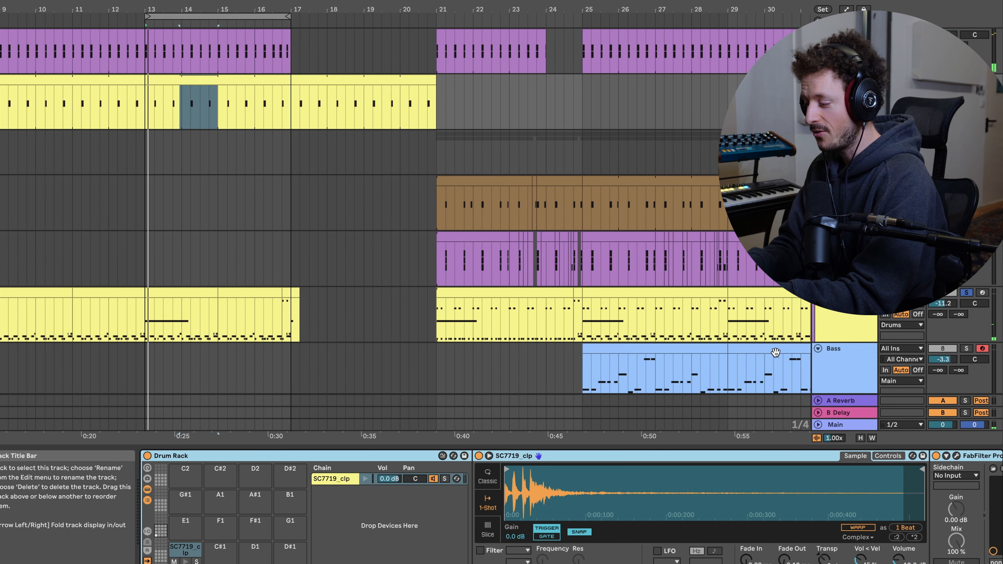
{"action": "scroll", "coordinate": [668, 480], "scroll_direction": "right", "scroll_amount": 10}
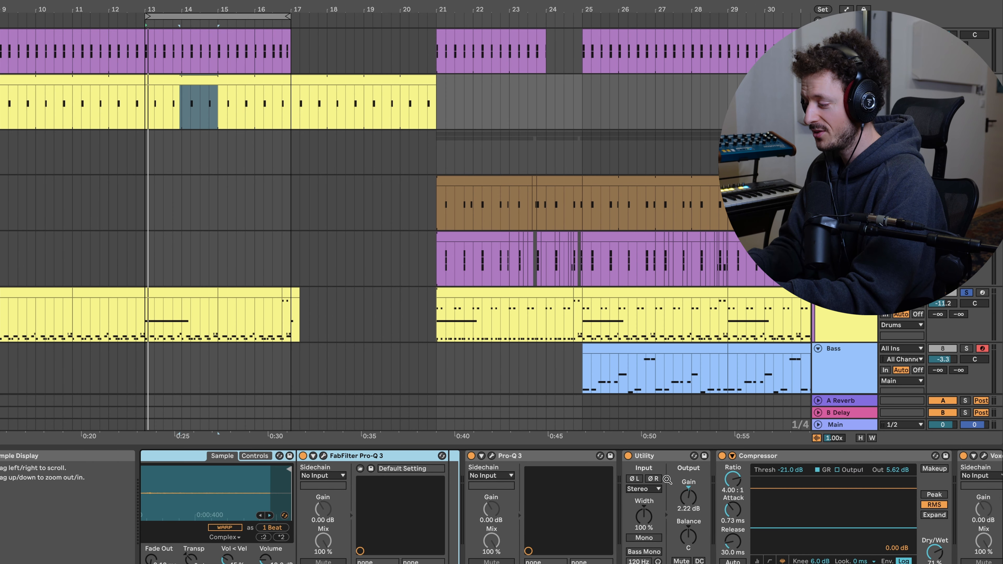
{"action": "scroll", "coordinate": [668, 479], "scroll_direction": "right", "scroll_amount": 5}
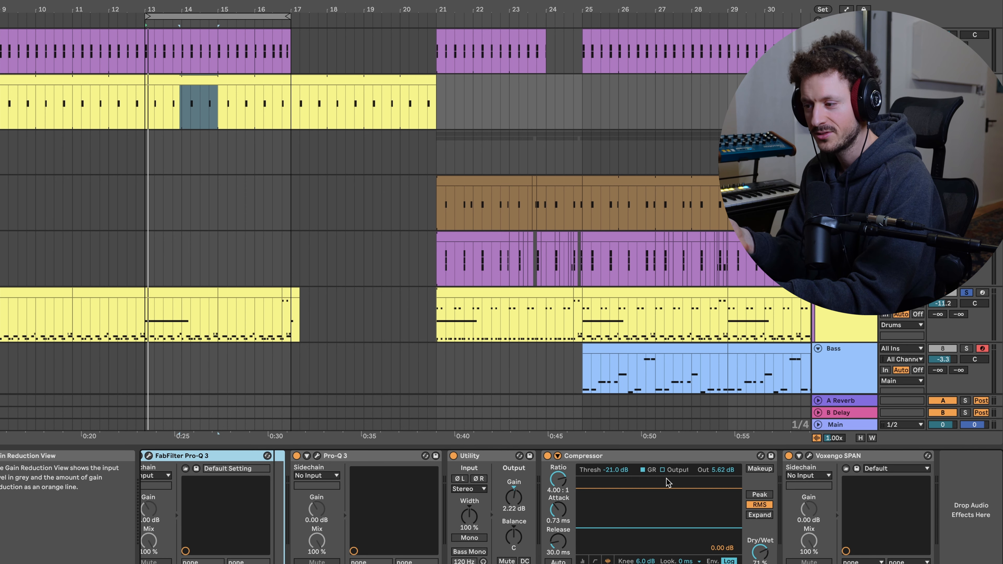
{"action": "scroll", "coordinate": [667, 482], "scroll_direction": "left", "scroll_amount": 15}
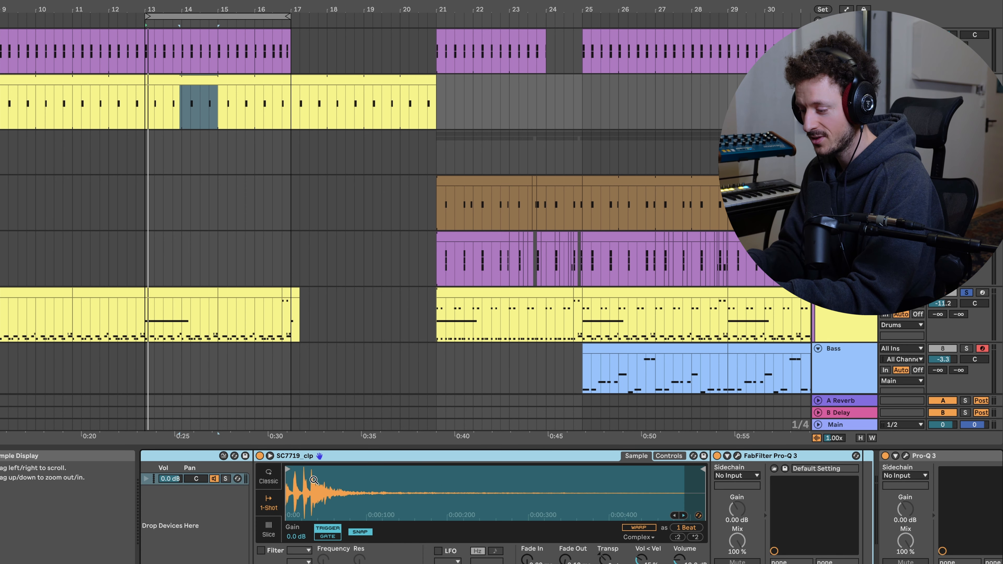
{"action": "scroll", "coordinate": [297, 504], "scroll_direction": "left", "scroll_amount": 5}
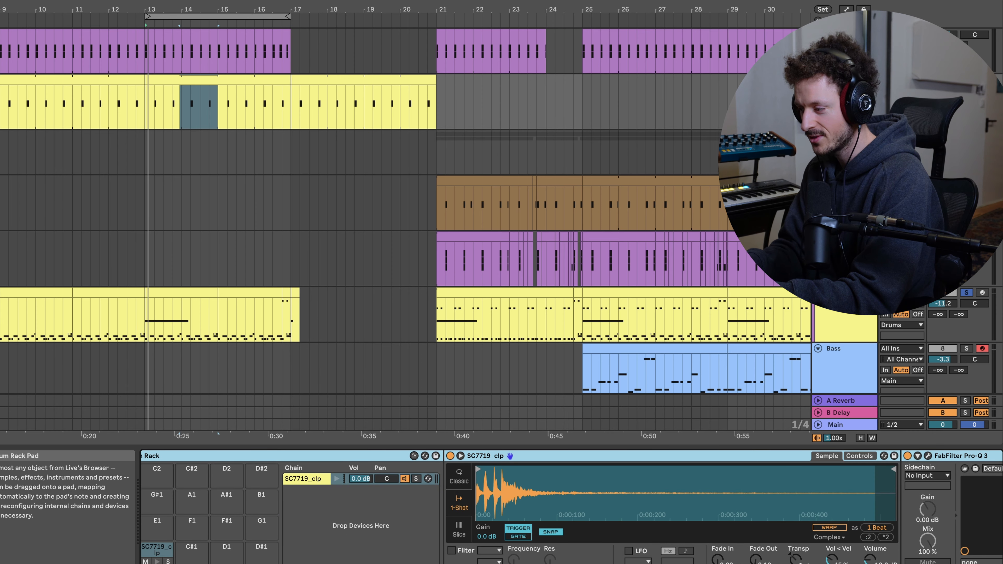
Step: Unsolo the Hats track and play the clap alone while checking the Compressor's gain reduction
{"action": "left_click", "coordinate": [966, 292]}
{"action": "key", "text": "space"}
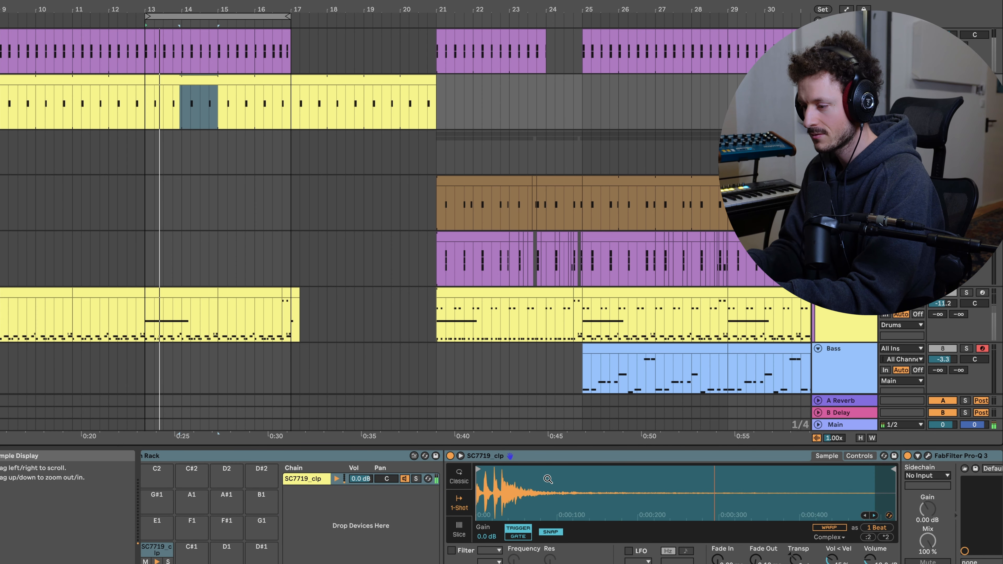
{"action": "scroll", "coordinate": [543, 480], "scroll_direction": "right", "scroll_amount": 15}
{"action": "scroll", "coordinate": [543, 480], "scroll_direction": "right", "scroll_amount": 4}
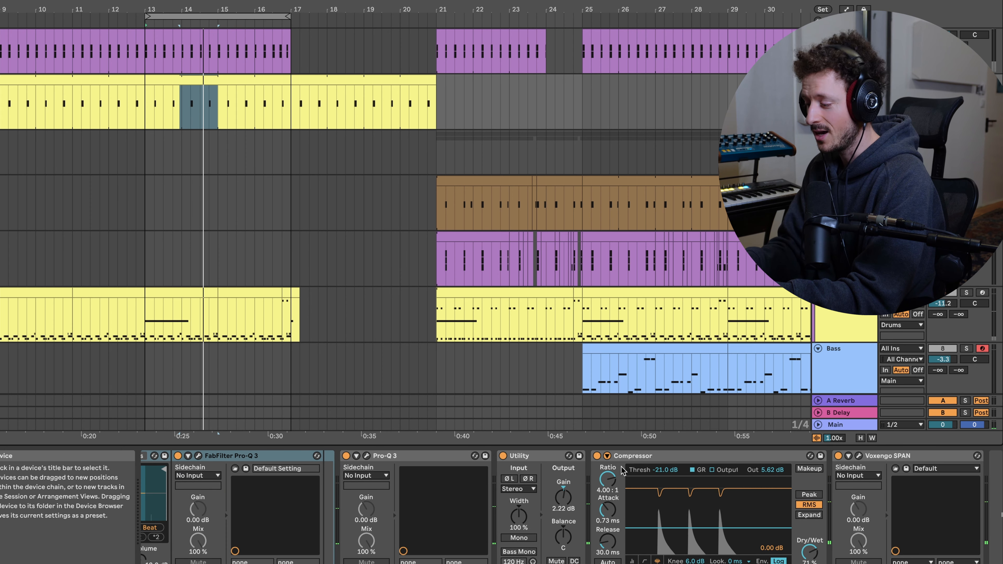
{"action": "scroll", "coordinate": [624, 469], "scroll_direction": "left", "scroll_amount": 1}
{"action": "scroll", "coordinate": [621, 470], "scroll_direction": "left", "scroll_amount": 4}
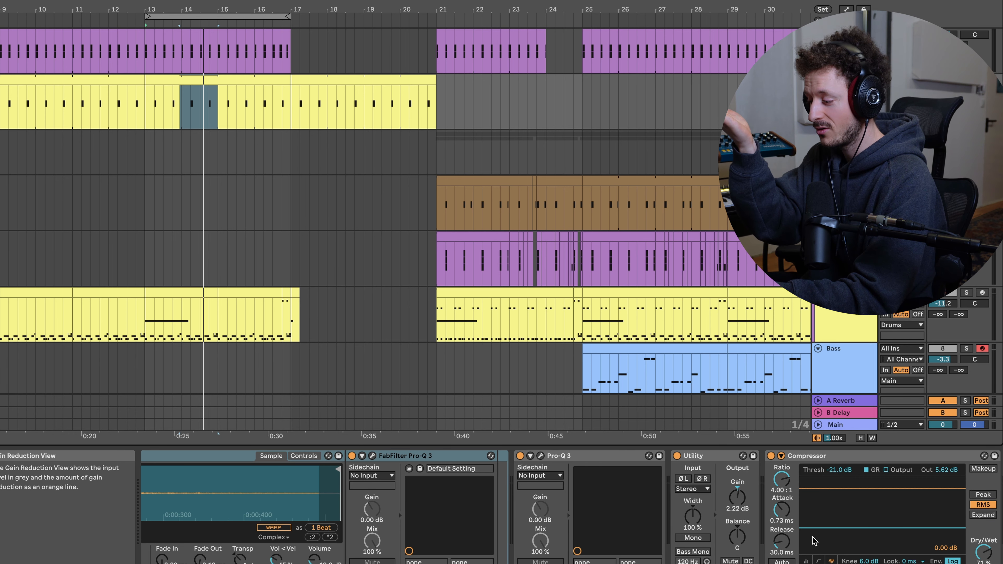
Step: Bypass and re-enable the Compressor on the soloed clap during playback to compare the sound
{"action": "scroll", "coordinate": [814, 541], "scroll_direction": "left", "scroll_amount": 6}
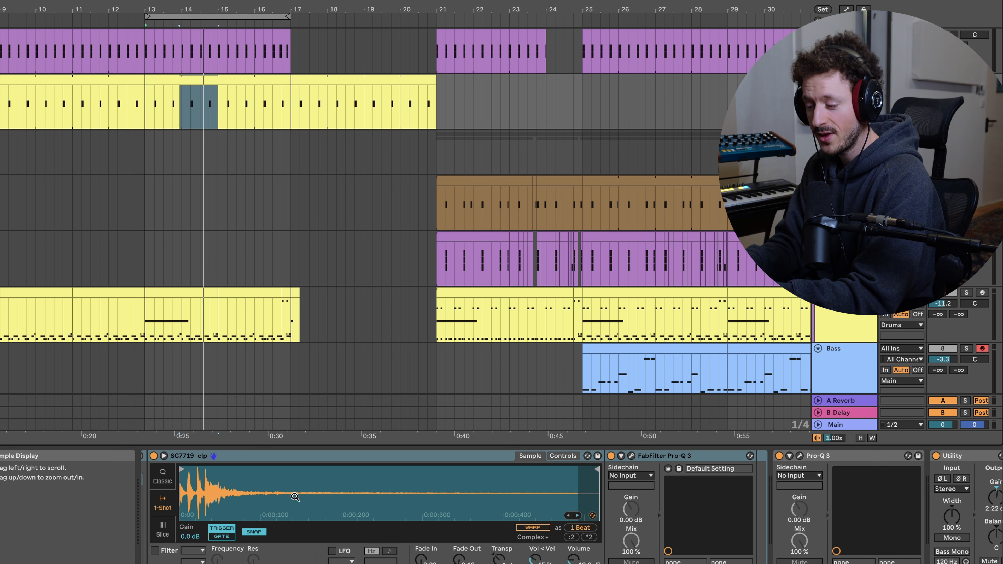
{"action": "scroll", "coordinate": [281, 499], "scroll_direction": "right", "scroll_amount": 1}
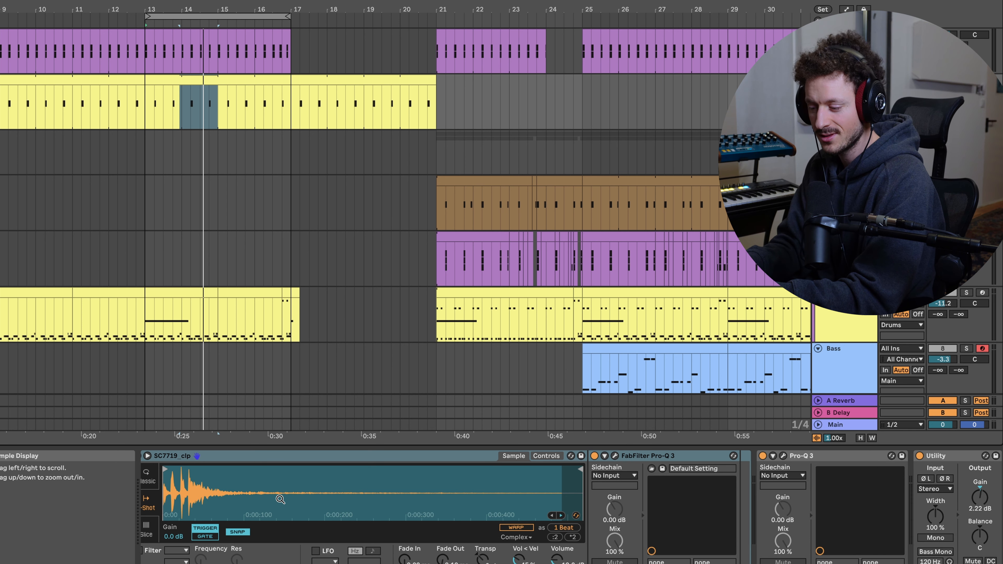
{"action": "scroll", "coordinate": [514, 494], "scroll_direction": "right", "scroll_amount": 10}
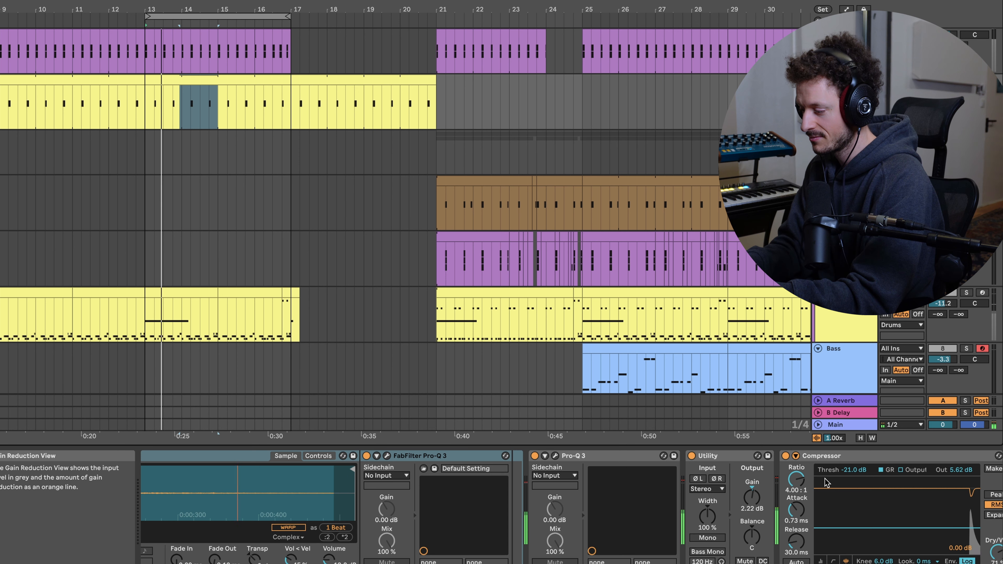
{"action": "left_click", "coordinate": [786, 457]}
{"action": "left_click", "coordinate": [786, 456]}
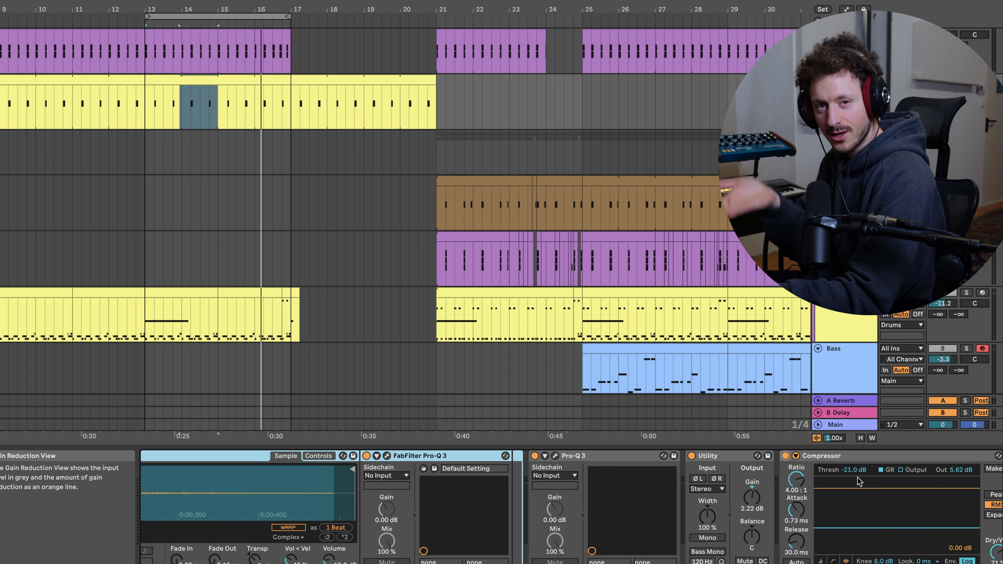
Step: Solo the whole Drums group to hear the clap with the kick and hats
{"action": "scroll", "coordinate": [395, 217], "scroll_direction": "up", "scroll_amount": 2}
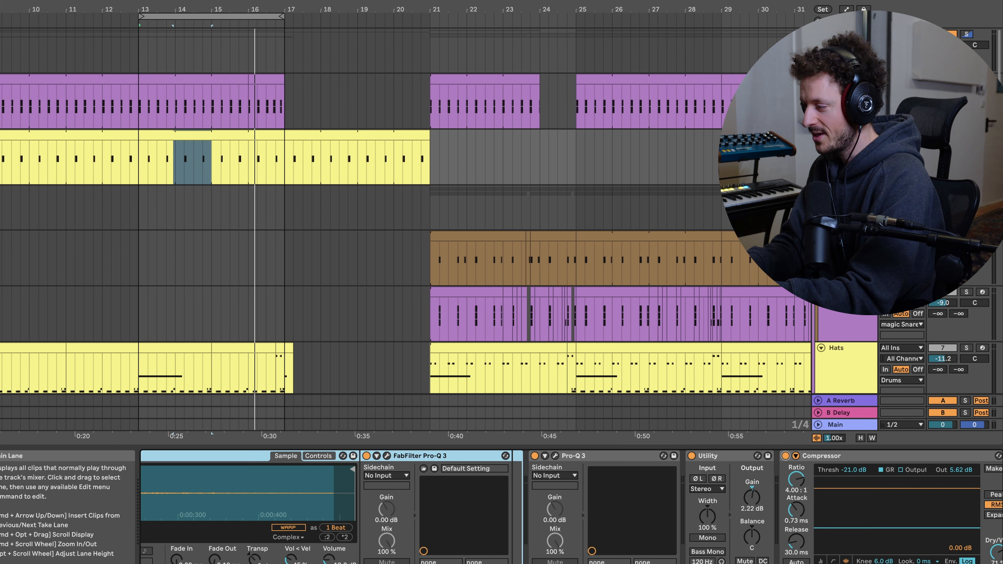
{"action": "left_click", "coordinate": [968, 34]}
{"action": "scroll", "coordinate": [845, 59], "scroll_direction": "down", "scroll_amount": 3}
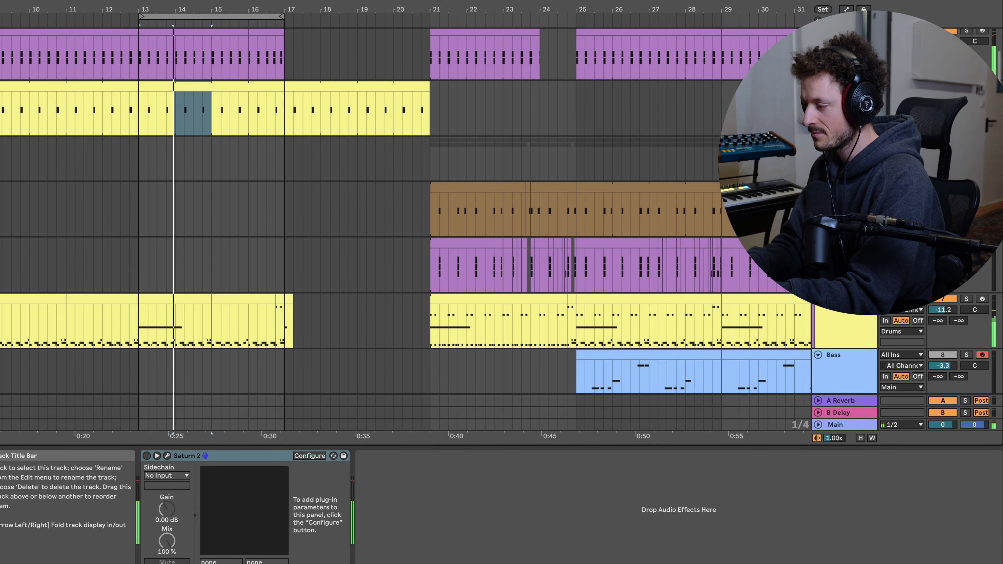
Step: Reopen the clap track's device chain and bypass and re-enable its Compressor while the full drums play
{"action": "left_click", "coordinate": [845, 89]}
{"action": "scroll", "coordinate": [863, 478], "scroll_direction": "right", "scroll_amount": 10}
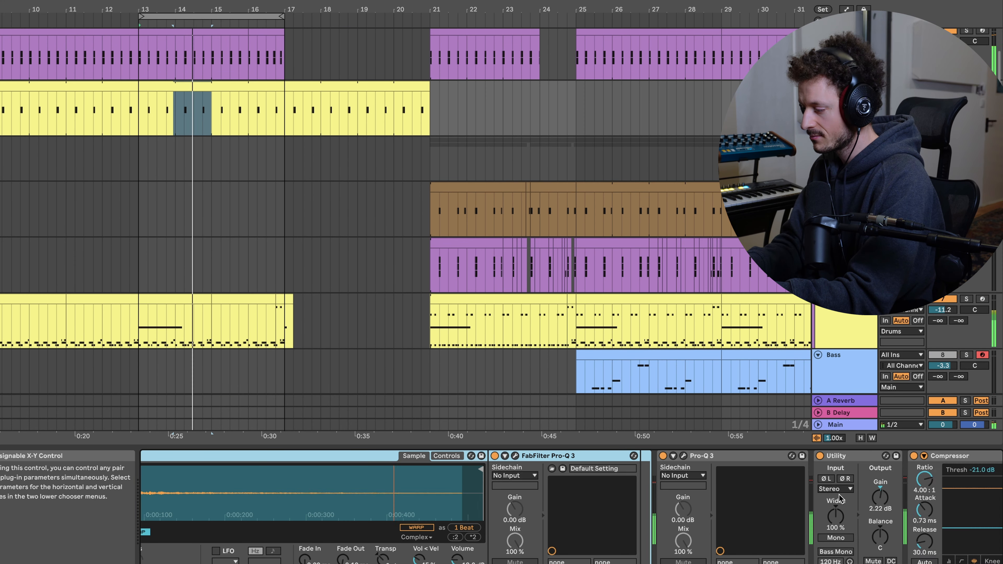
{"action": "left_click", "coordinate": [547, 456]}
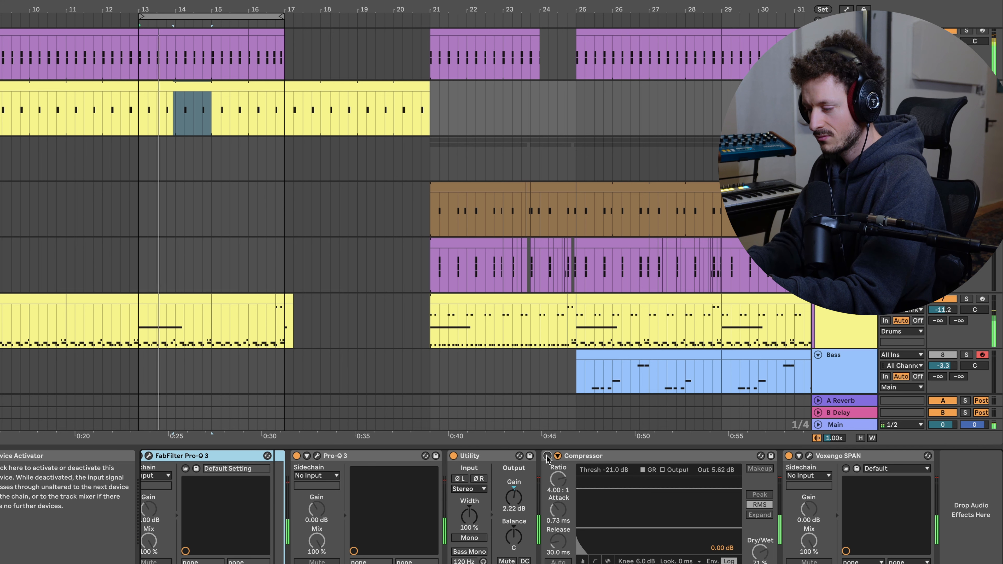
{"action": "left_click", "coordinate": [547, 456]}
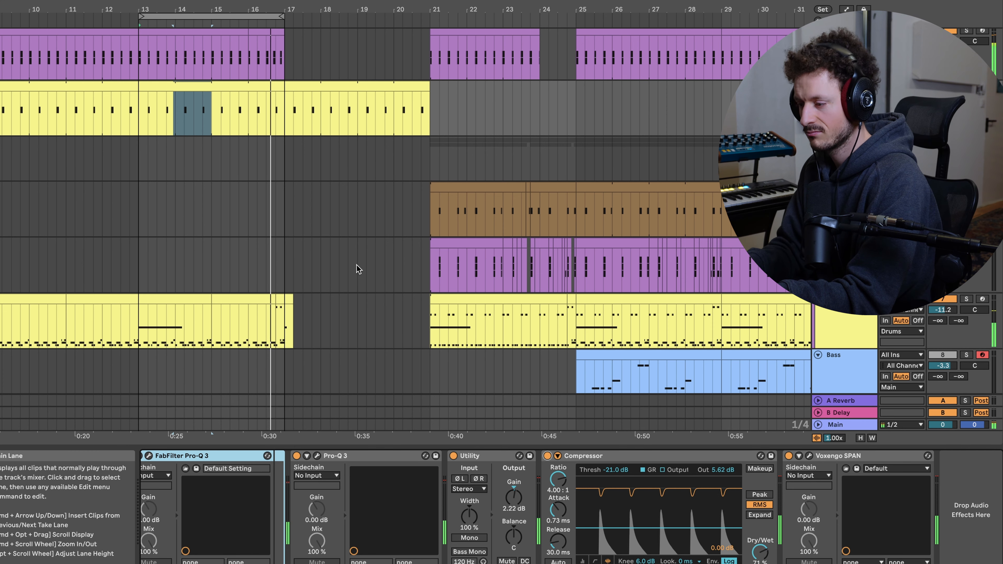
Step: Stop playback and select the final kick hits from 16.3 up to bar 17 in the Kick clip
{"action": "scroll", "coordinate": [225, 179], "scroll_direction": "up", "scroll_amount": 6}
{"action": "key", "text": "space"}
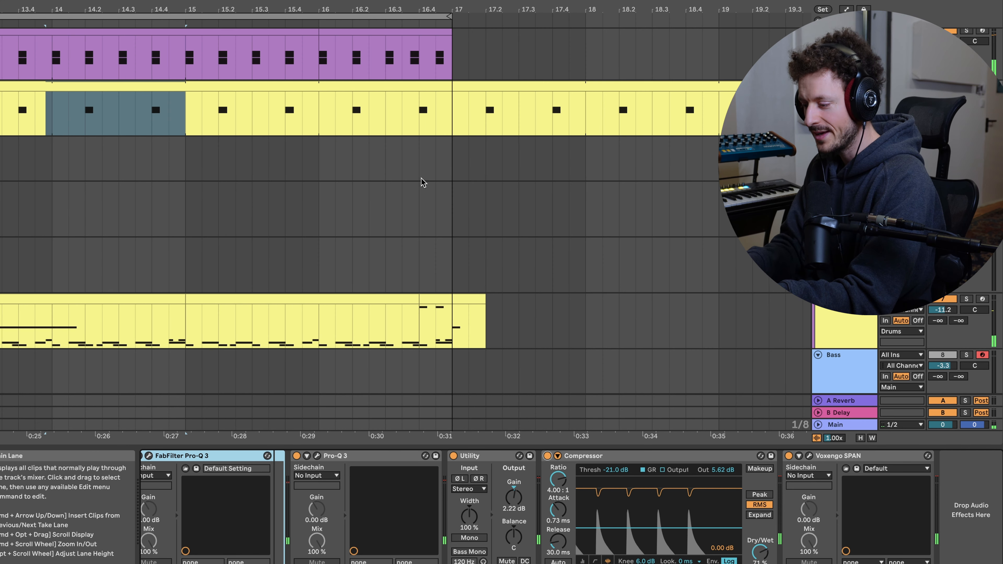
{"action": "scroll", "coordinate": [406, 125], "scroll_direction": "up", "scroll_amount": 3}
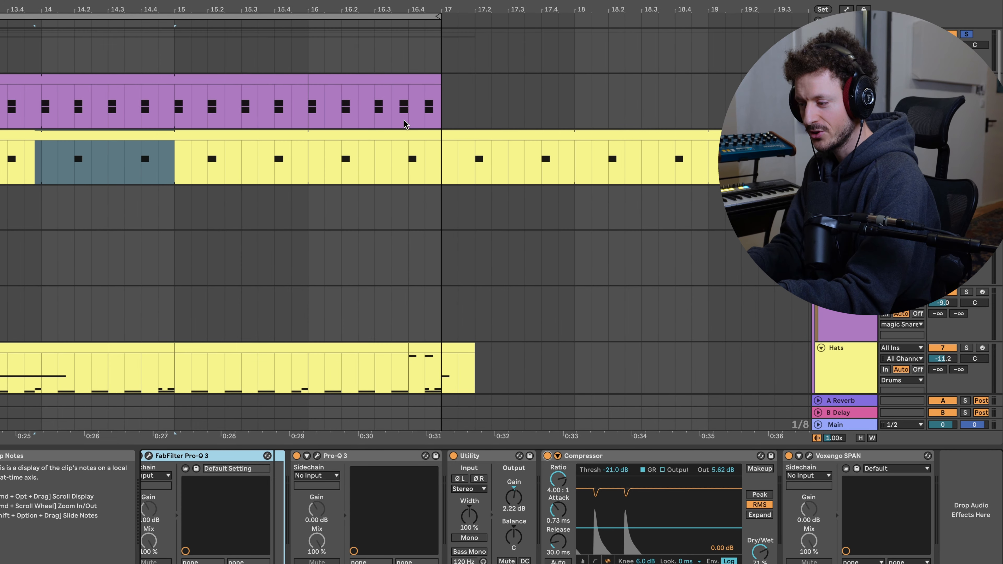
{"action": "left_click_drag", "start_coordinate": [378, 115], "coordinate": [406, 115]}
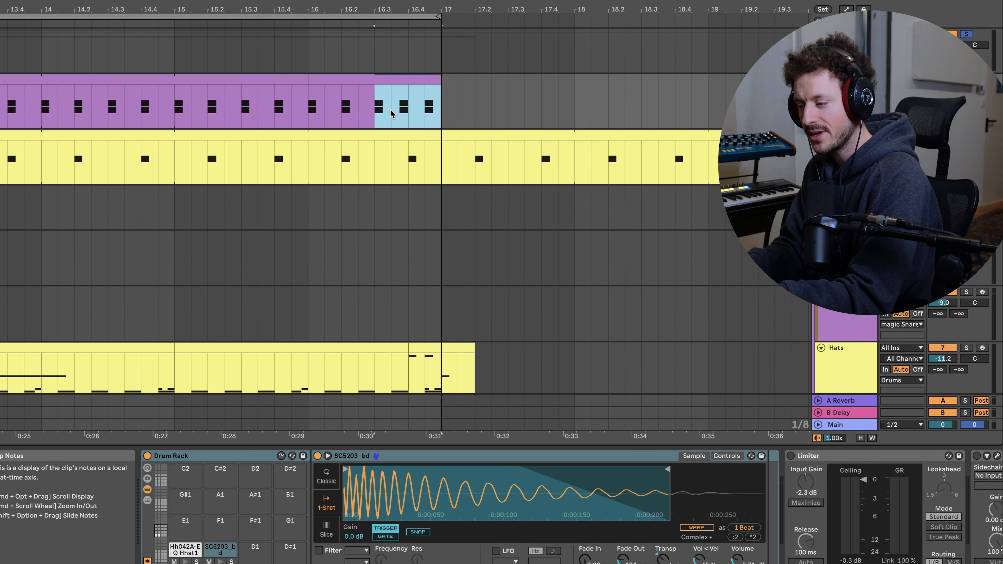
Step: Play the arrangement from bar 16 to hear the kick fill leading into bar 17
{"action": "left_click", "coordinate": [312, 103]}
{"action": "key", "text": "space"}
{"action": "key", "text": "space"}
{"action": "key", "text": "space"}
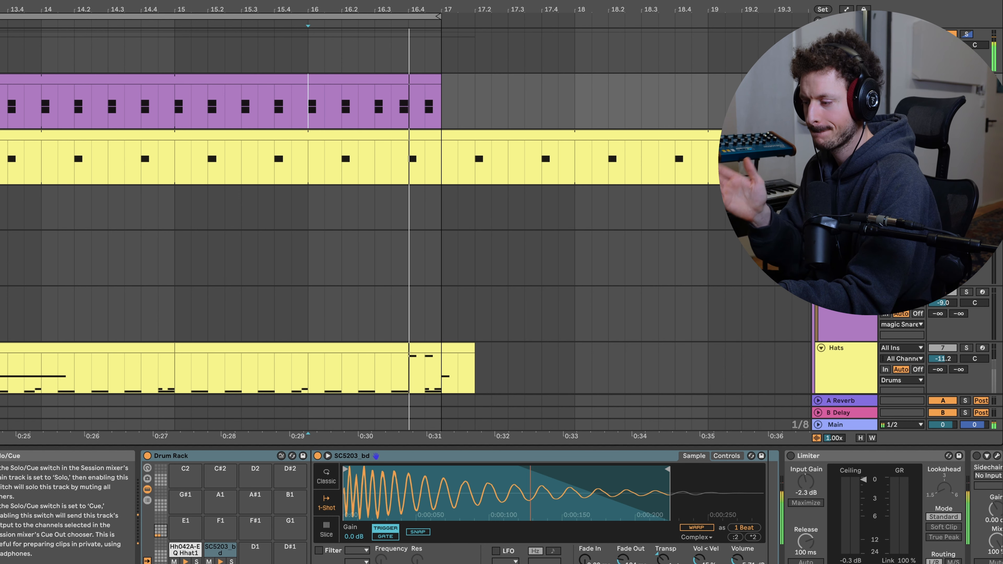
Step: Open the Hats clip just before bar 17 for note editing and select all the OPENHOLD HAT notes
{"action": "scroll", "coordinate": [614, 119], "scroll_direction": "down", "scroll_amount": 3}
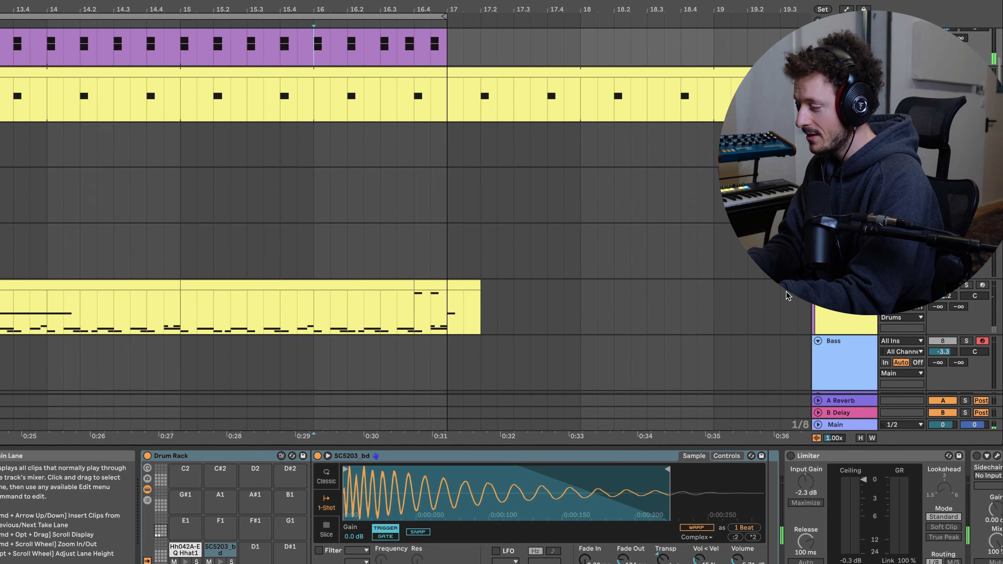
{"action": "left_click", "coordinate": [618, 88]}
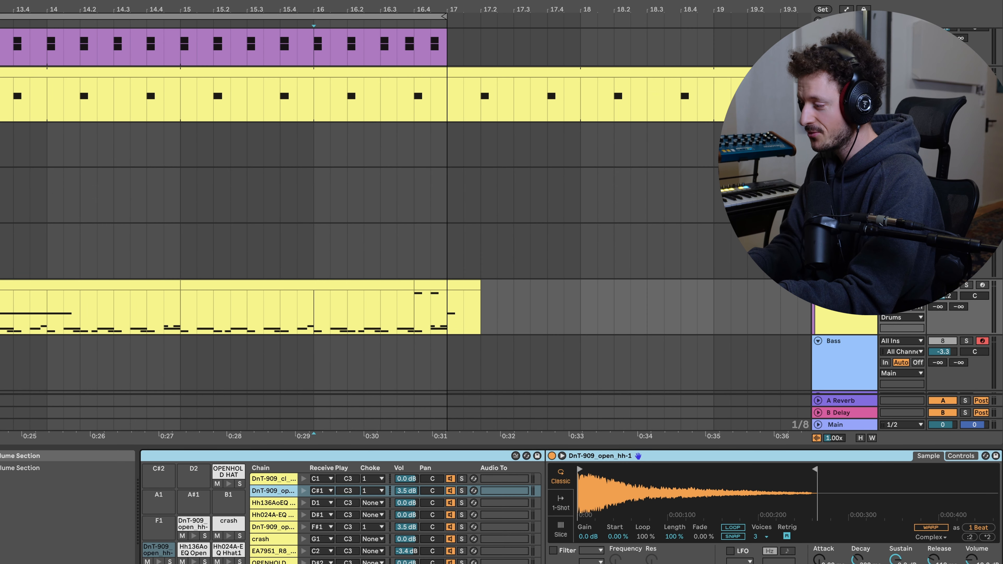
{"action": "left_click", "coordinate": [576, 294]}
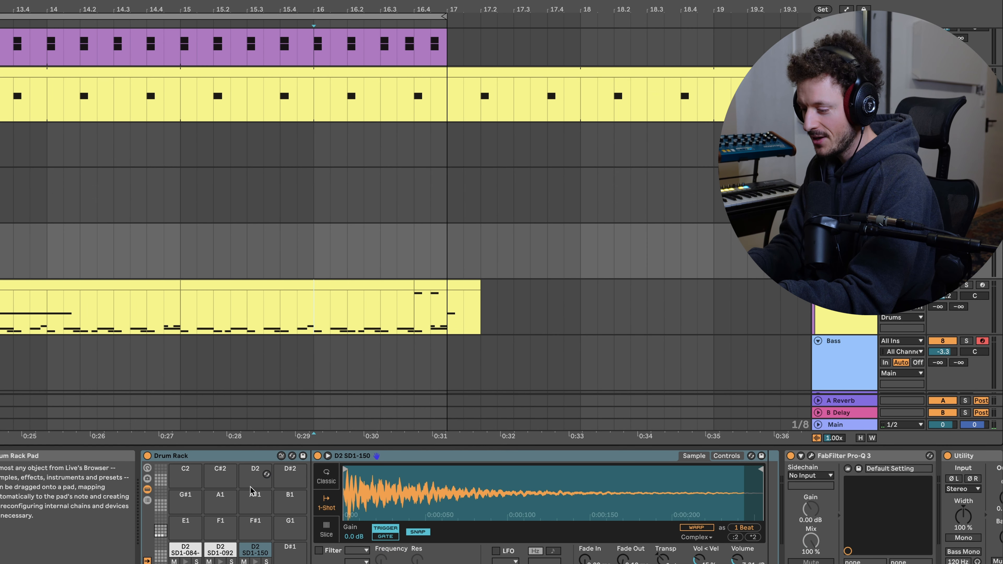
{"action": "double_click", "coordinate": [430, 287]}
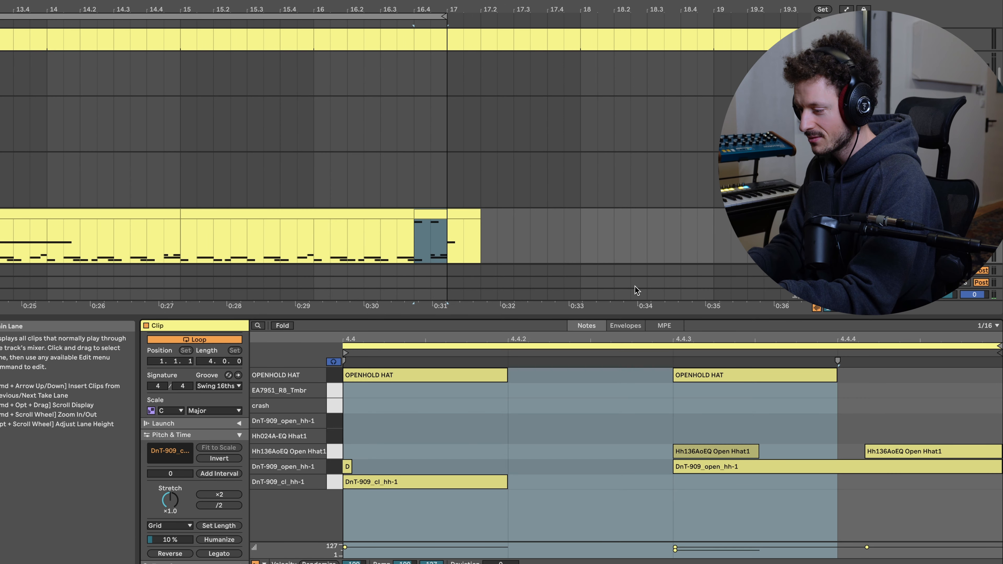
{"action": "left_click", "coordinate": [334, 374]}
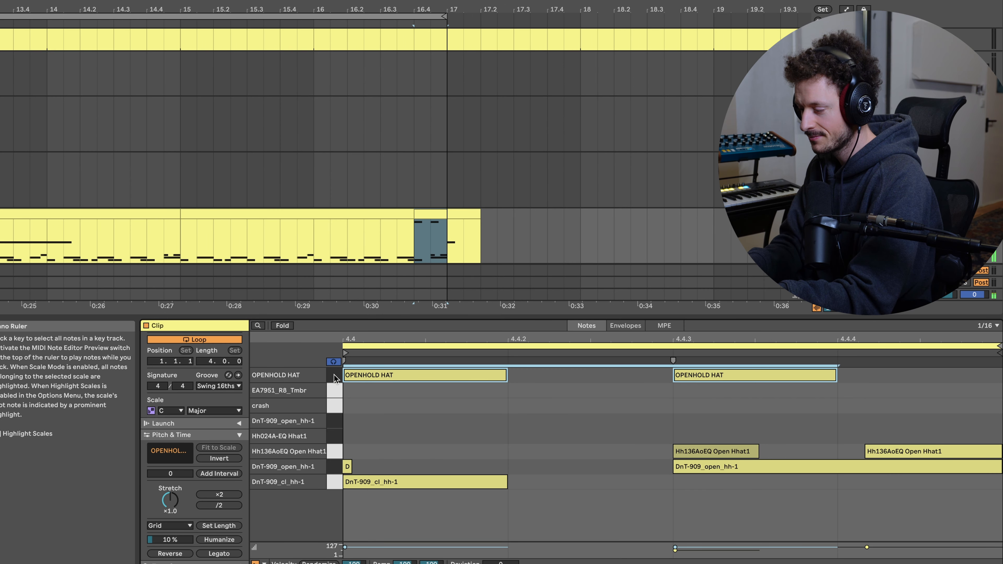
Step: Play the Hats part from bar 15 through the open hats before bar 17, and stop playback
{"action": "left_click", "coordinate": [182, 246]}
{"action": "key", "text": "space"}
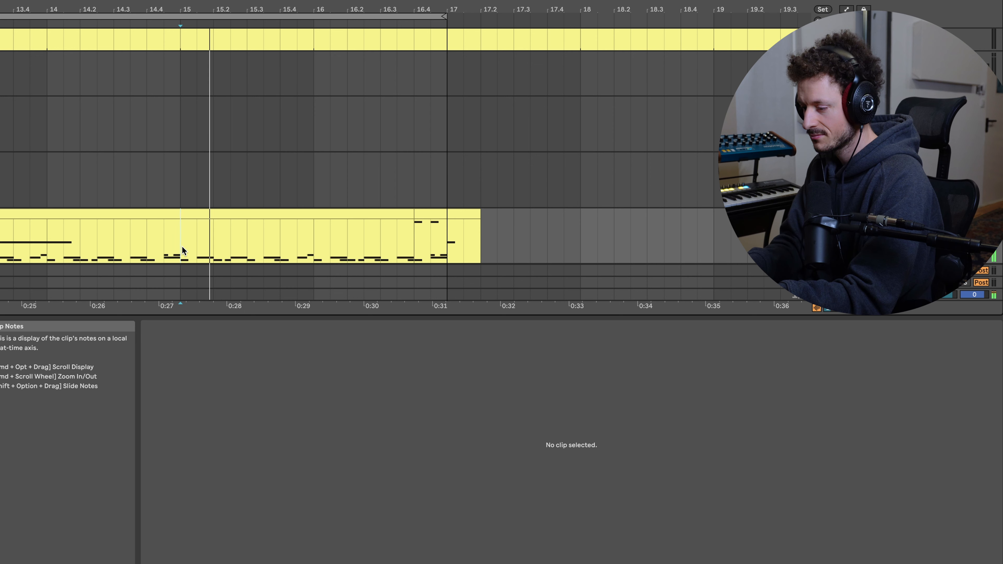
{"action": "scroll", "coordinate": [180, 247], "scroll_direction": "down", "scroll_amount": 1}
{"action": "scroll", "coordinate": [180, 248], "scroll_direction": "right", "scroll_amount": 3}
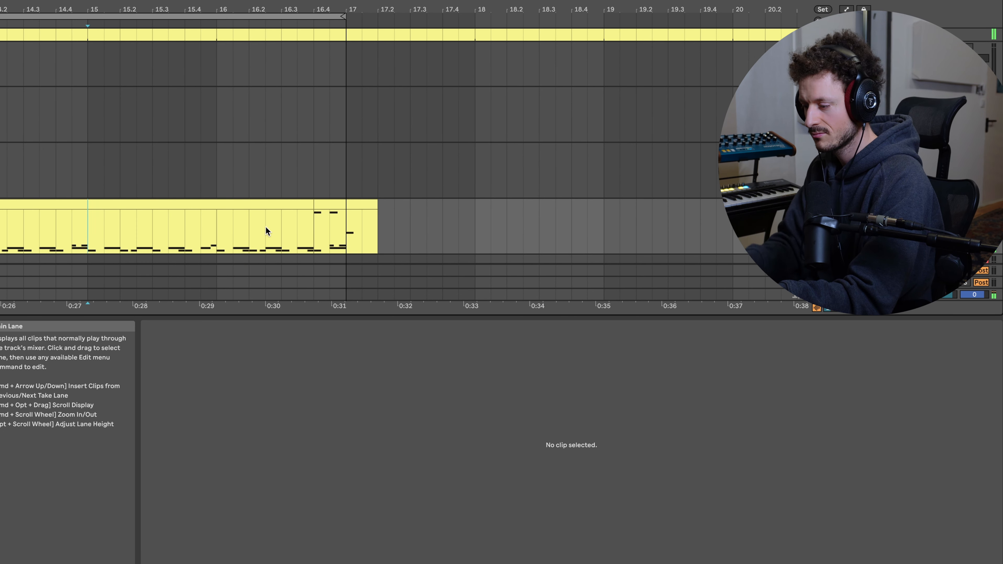
{"action": "key", "text": "space"}
Step: Show the Hats track's Drum Rack, audition the OPENHOLD HAT pad and display its sample
{"action": "double_click", "coordinate": [846, 205]}
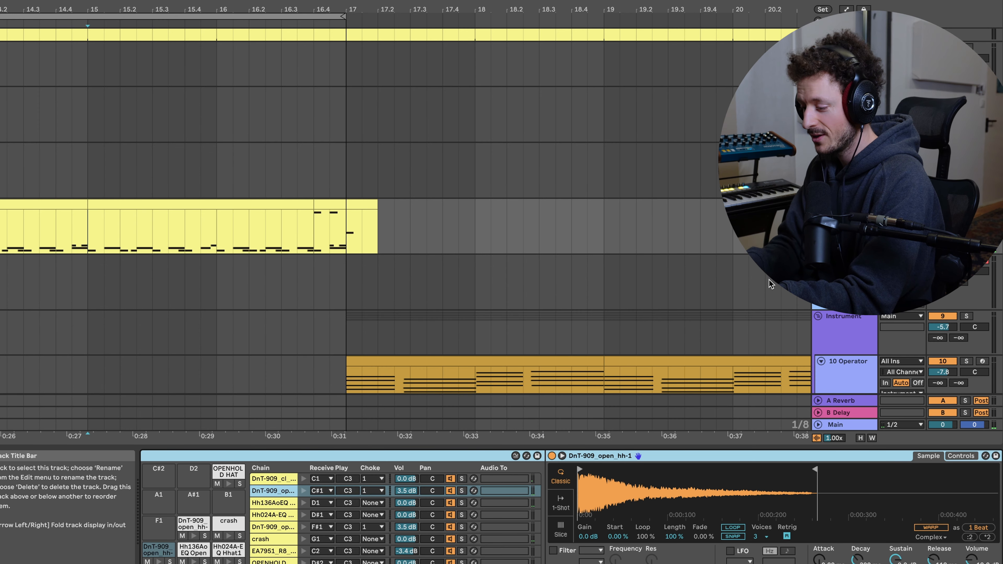
{"action": "scroll", "coordinate": [333, 510], "scroll_direction": "left", "scroll_amount": 3}
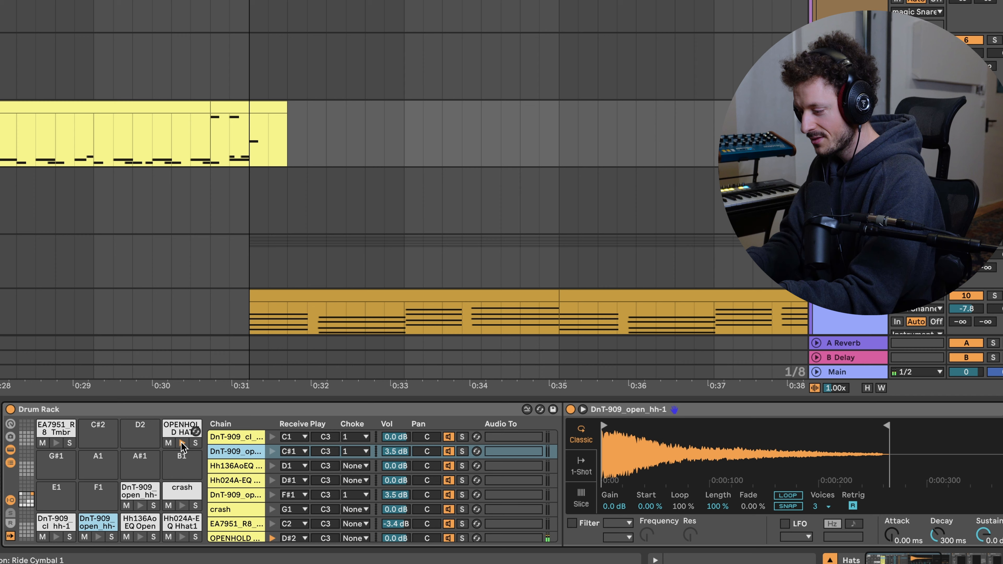
{"action": "left_click", "coordinate": [290, 471]}
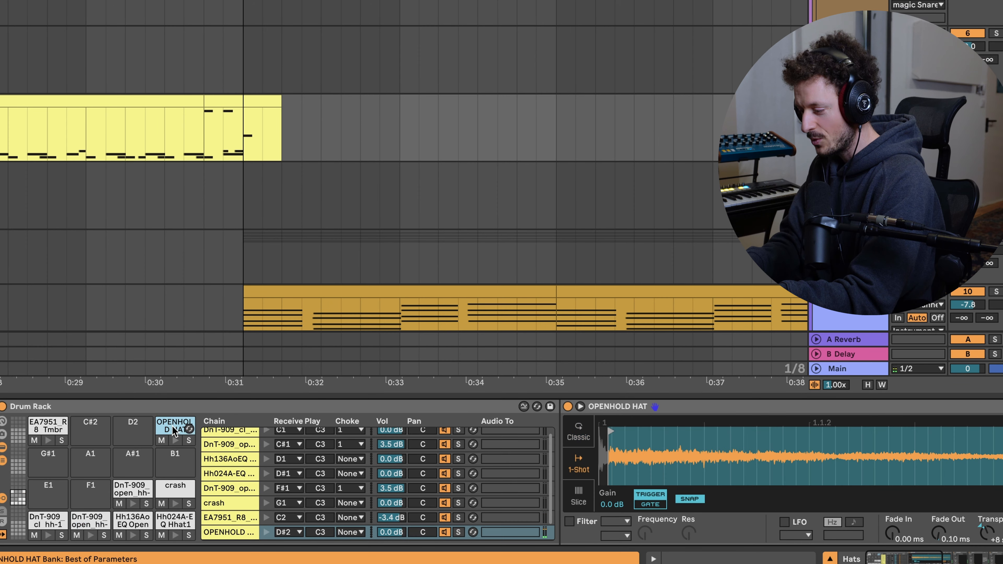
Step: Reset the OPENHOLD HAT sample's transposition to 0 st
{"action": "scroll", "coordinate": [739, 506], "scroll_direction": "right", "scroll_amount": 5}
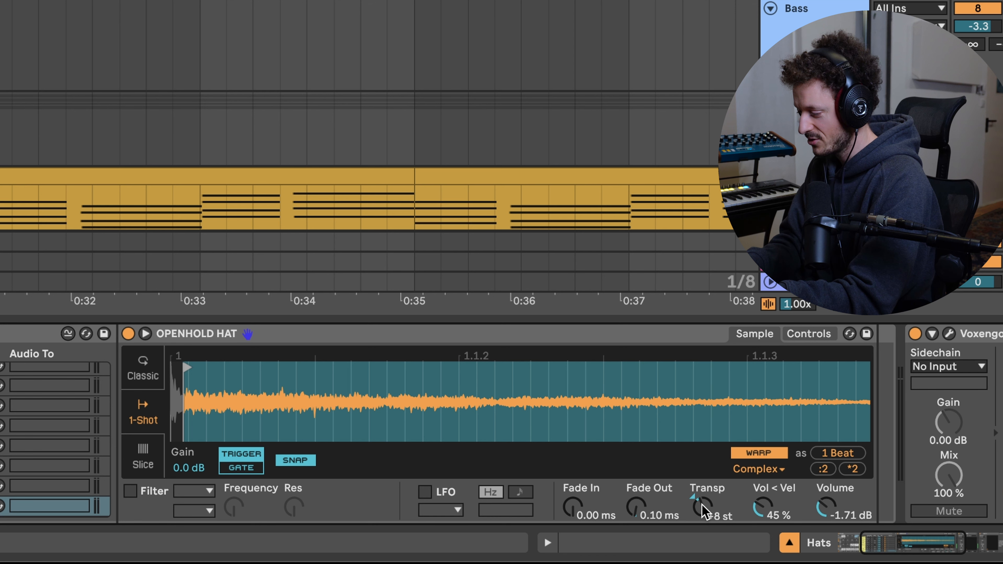
{"action": "double_click", "coordinate": [702, 506]}
{"action": "scroll", "coordinate": [450, 423], "scroll_direction": "left", "scroll_amount": 3}
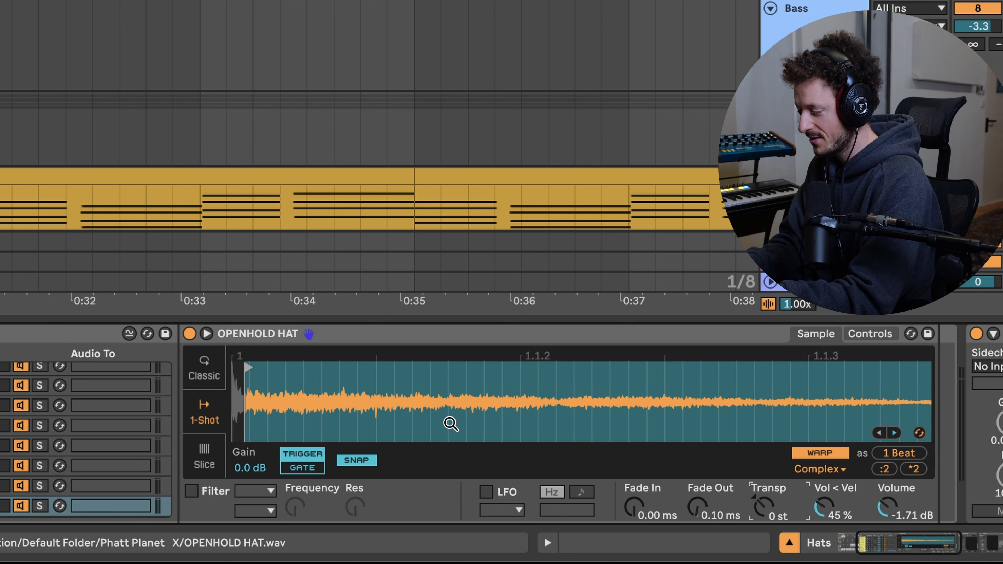
Step: Try the OPENHOLD HAT sample with its start moved to the very beginning, and undo the start and transposition changes
{"action": "scroll", "coordinate": [492, 404], "scroll_direction": "left", "scroll_amount": 4}
{"action": "scroll", "coordinate": [492, 404], "scroll_direction": "left", "scroll_amount": 1}
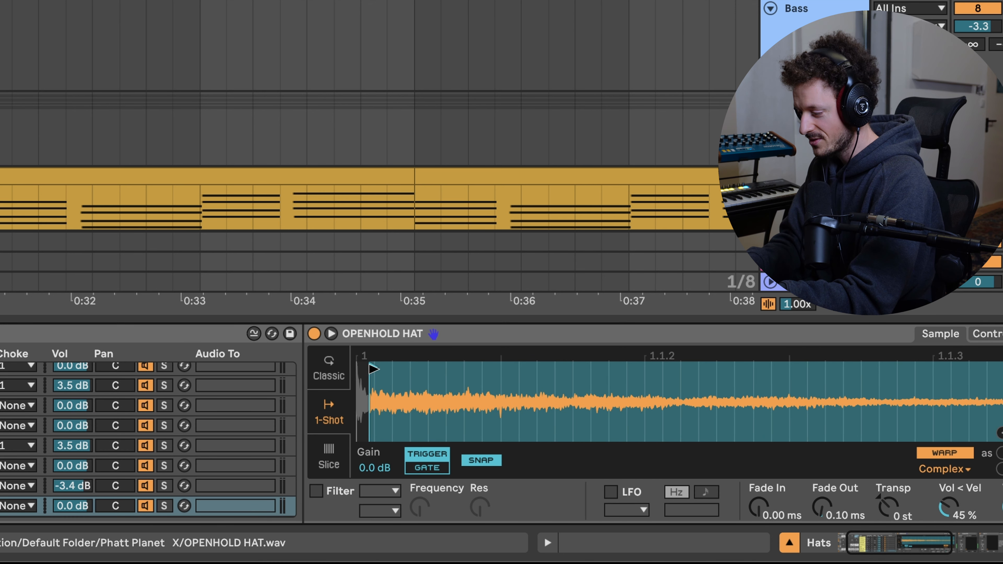
{"action": "left_click_drag", "start_coordinate": [373, 368], "coordinate": [244, 368]}
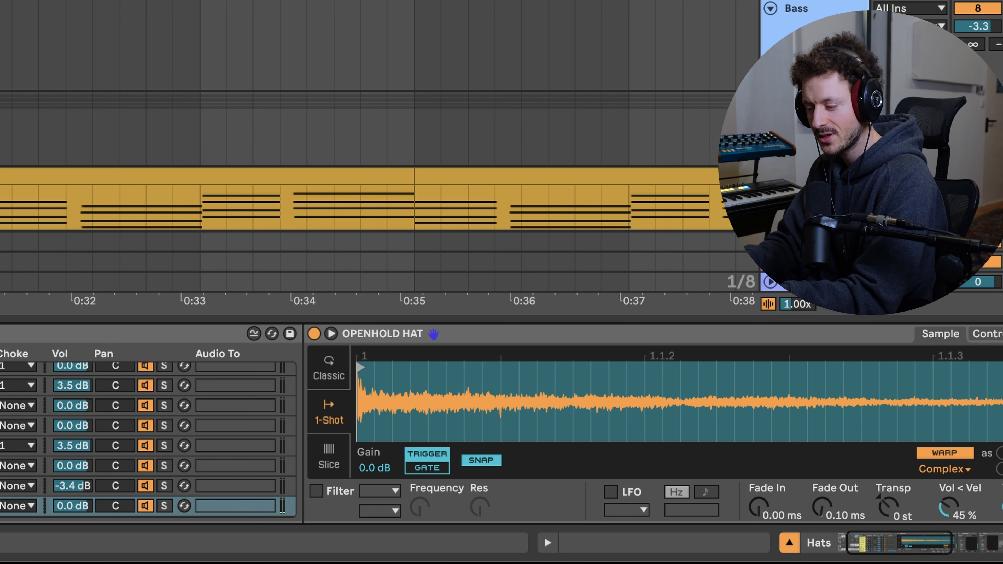
{"action": "scroll", "coordinate": [231, 498], "scroll_direction": "right", "scroll_amount": 5}
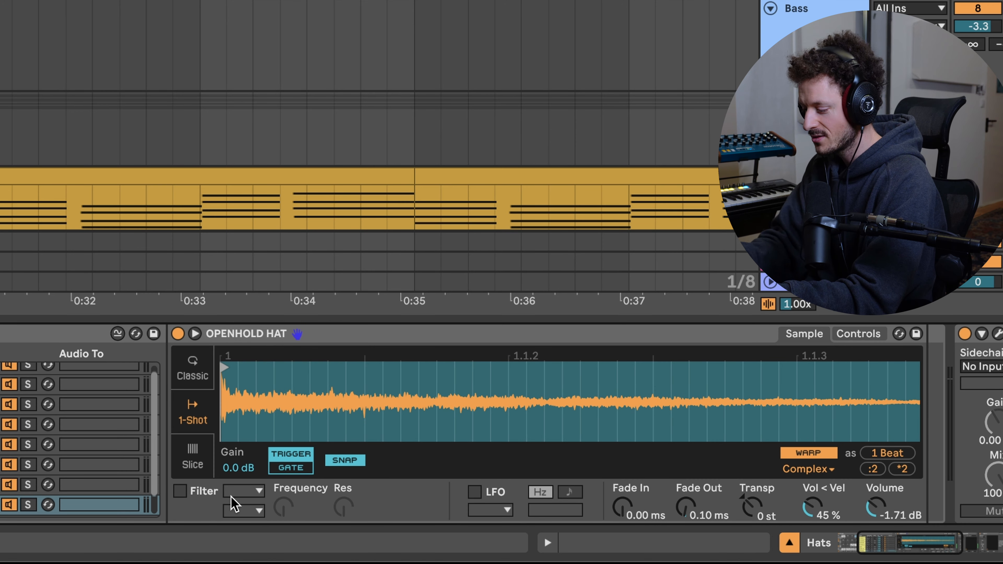
{"action": "key", "text": "super+z"}
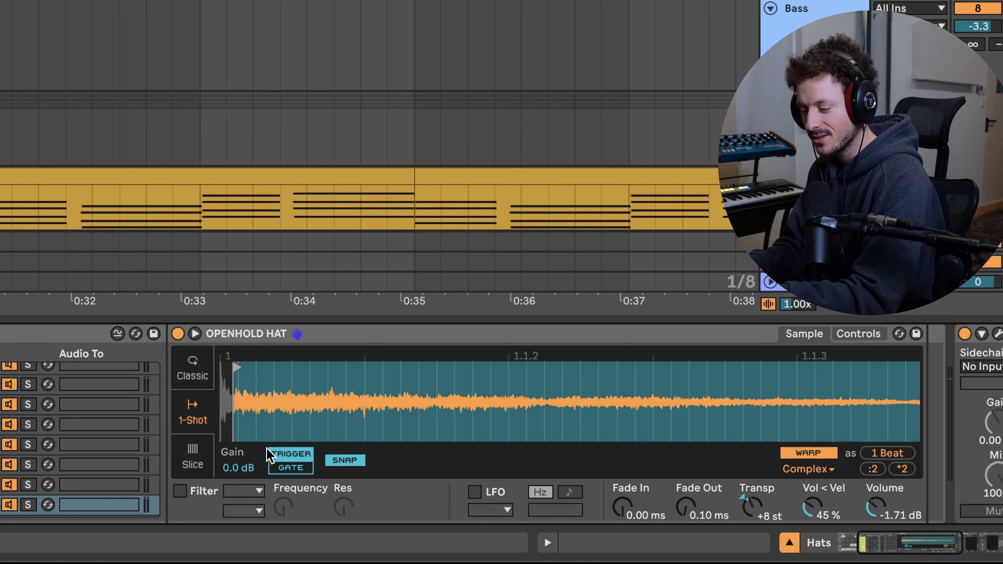
Step: Turn off Warp on the OPENHOLD HAT sample to hear it unwarped
{"action": "scroll", "coordinate": [274, 455], "scroll_direction": "left", "scroll_amount": 6}
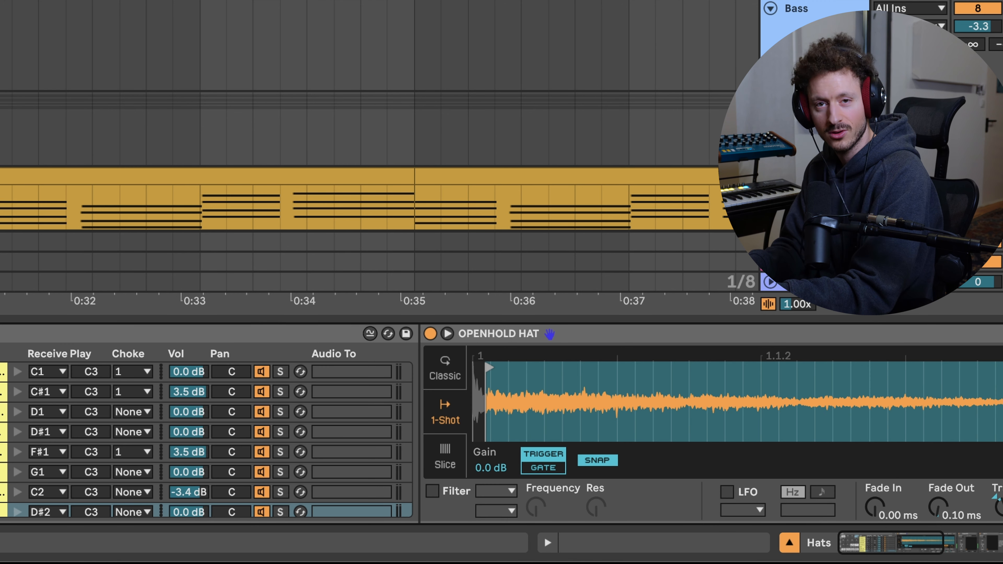
{"action": "scroll", "coordinate": [497, 421], "scroll_direction": "right", "scroll_amount": 9}
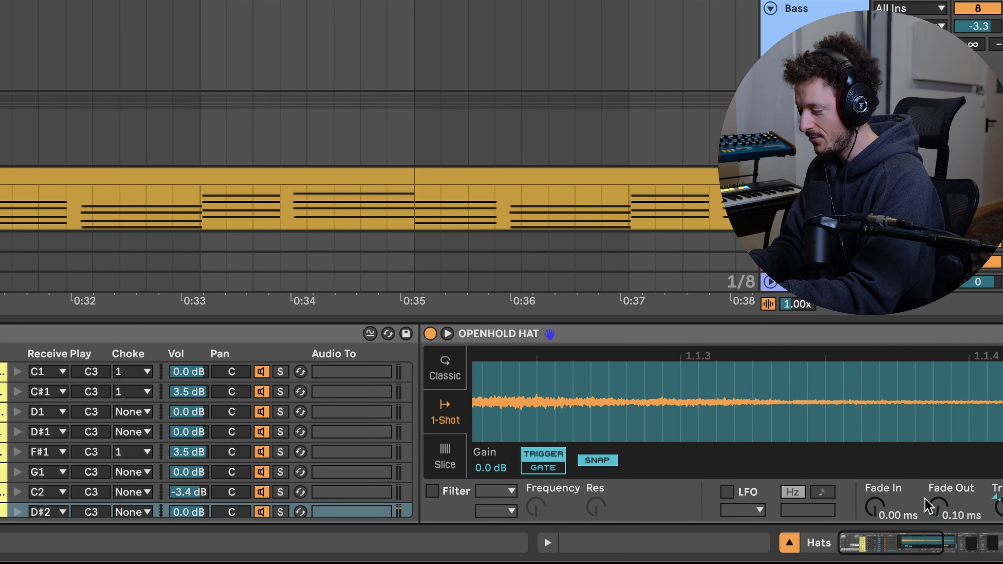
{"action": "left_click", "coordinate": [1001, 461]}
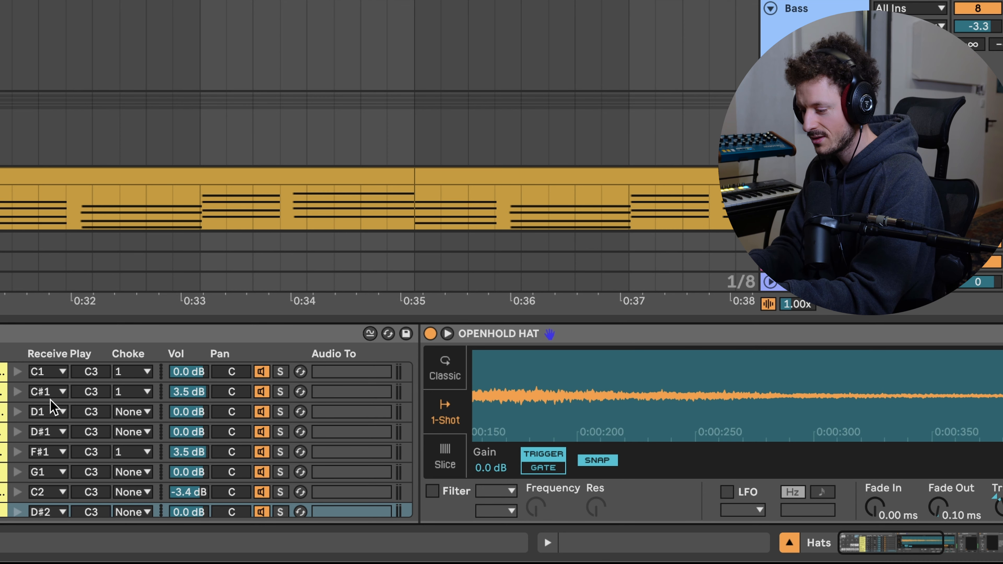
{"action": "scroll", "coordinate": [51, 407], "scroll_direction": "right", "scroll_amount": 5}
{"action": "scroll", "coordinate": [395, 411], "scroll_direction": "left", "scroll_amount": 5}
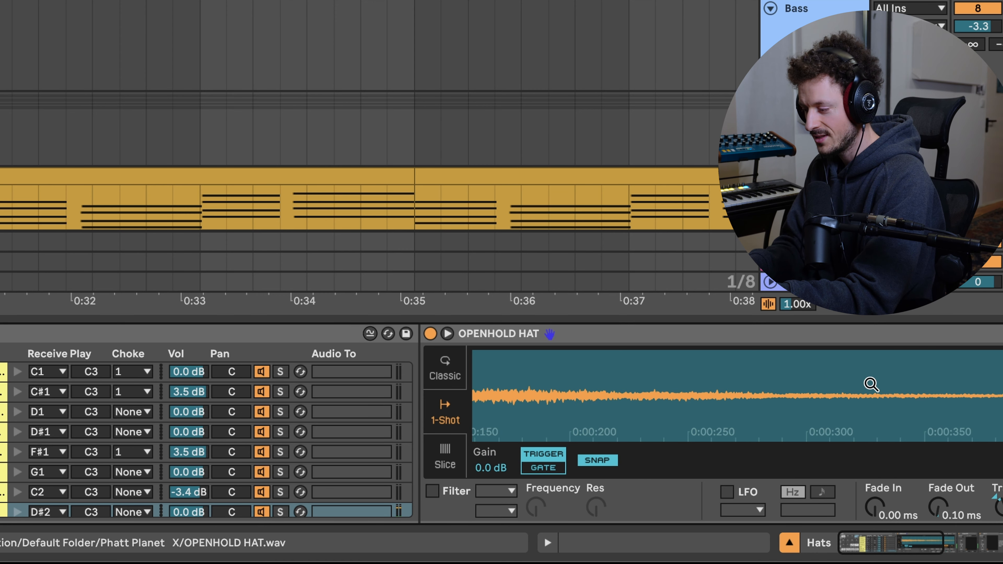
Step: Turn Warp back on for the OPENHOLD HAT sample in Complex mode
{"action": "scroll", "coordinate": [871, 384], "scroll_direction": "right", "scroll_amount": 5}
{"action": "scroll", "coordinate": [995, 407], "scroll_direction": "right", "scroll_amount": 1}
{"action": "scroll", "coordinate": [994, 407], "scroll_direction": "right", "scroll_amount": 2}
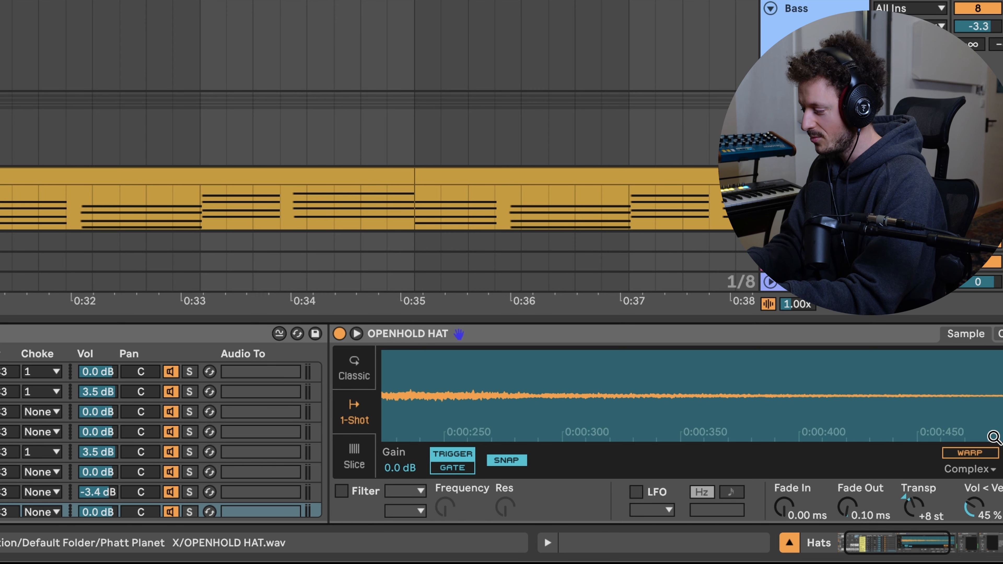
{"action": "left_click", "coordinate": [970, 453]}
{"action": "scroll", "coordinate": [81, 377], "scroll_direction": "left", "scroll_amount": 3}
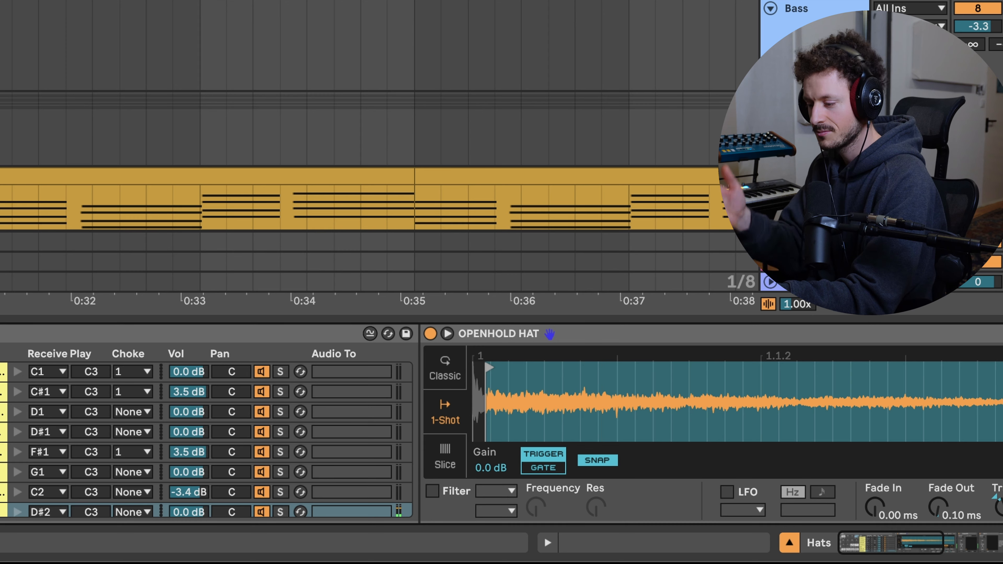
Step: Play the drums from bar 16 to hear the open hats in the fill before bar 17
{"action": "left_click", "coordinate": [232, 177]}
{"action": "key", "text": "space"}
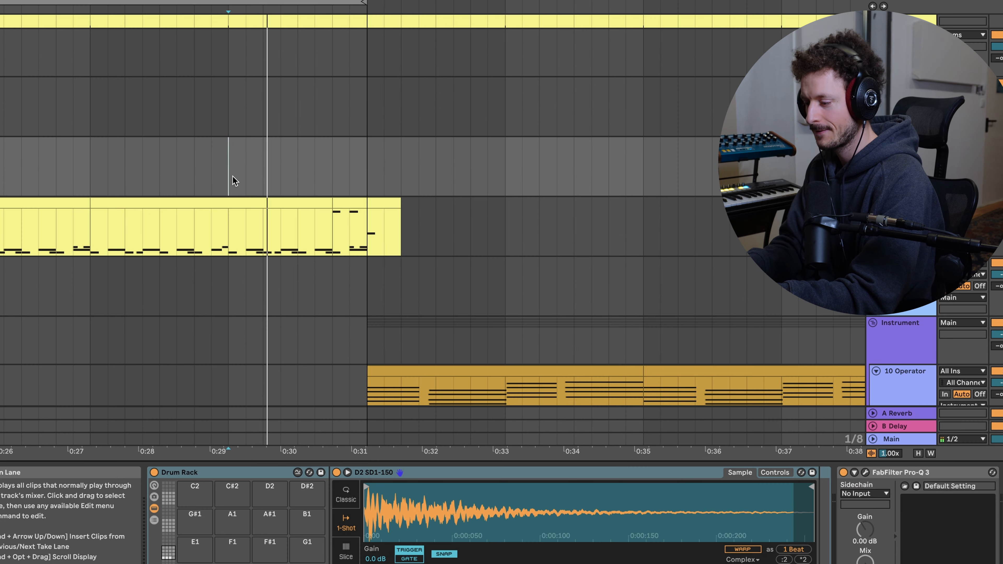
{"action": "key", "text": "space"}
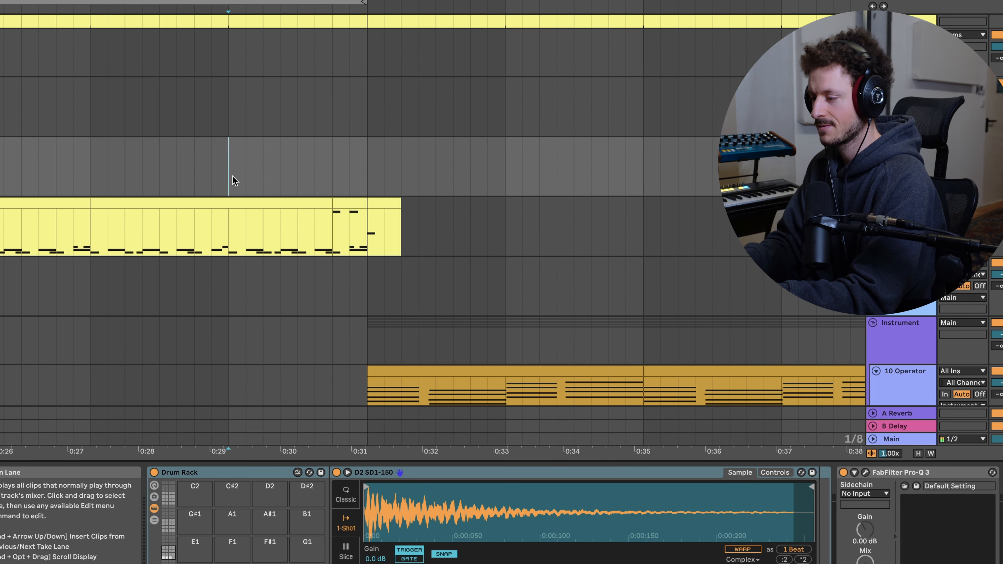
{"action": "scroll", "coordinate": [279, 156], "scroll_direction": "up", "scroll_amount": 5}
{"action": "scroll", "coordinate": [280, 156], "scroll_direction": "down", "scroll_amount": 3}
{"action": "scroll", "coordinate": [279, 156], "scroll_direction": "down", "scroll_amount": 3}
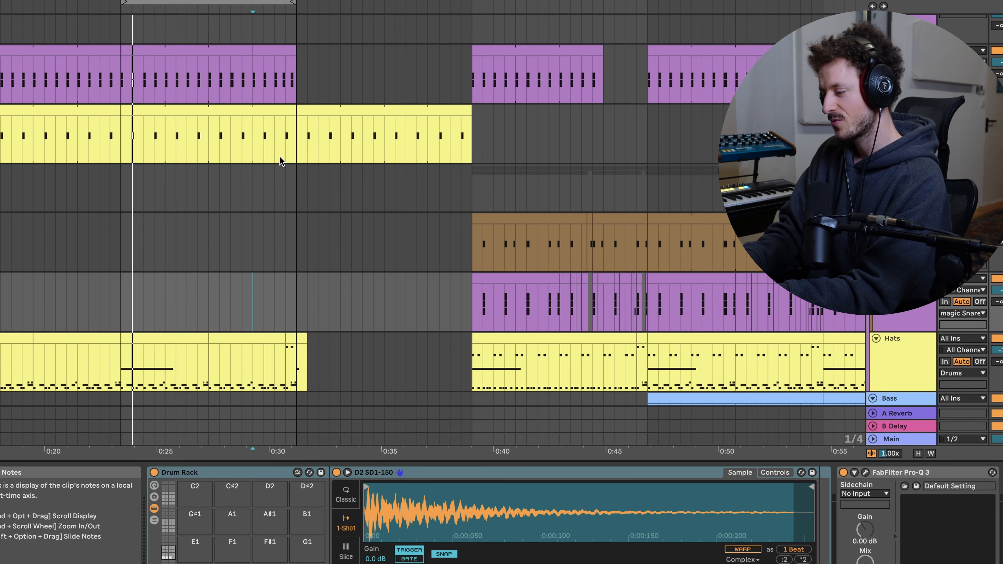
Step: Play the drums from the start of the magic Snare section at bar 21 to hear the snares enter
{"action": "left_click", "coordinate": [453, 191]}
{"action": "scroll", "coordinate": [453, 191], "scroll_direction": "up", "scroll_amount": 3}
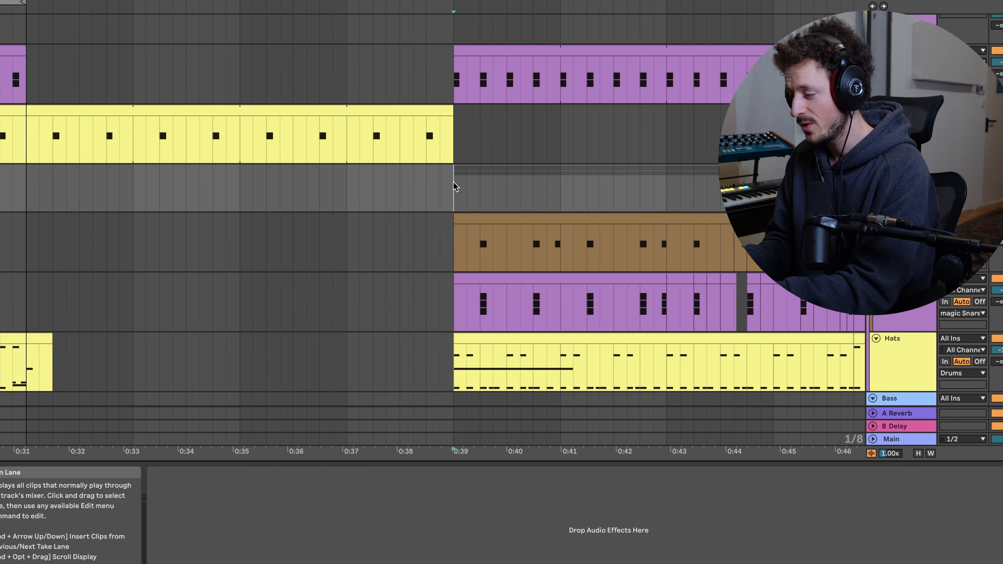
{"action": "scroll", "coordinate": [503, 199], "scroll_direction": "down", "scroll_amount": 3}
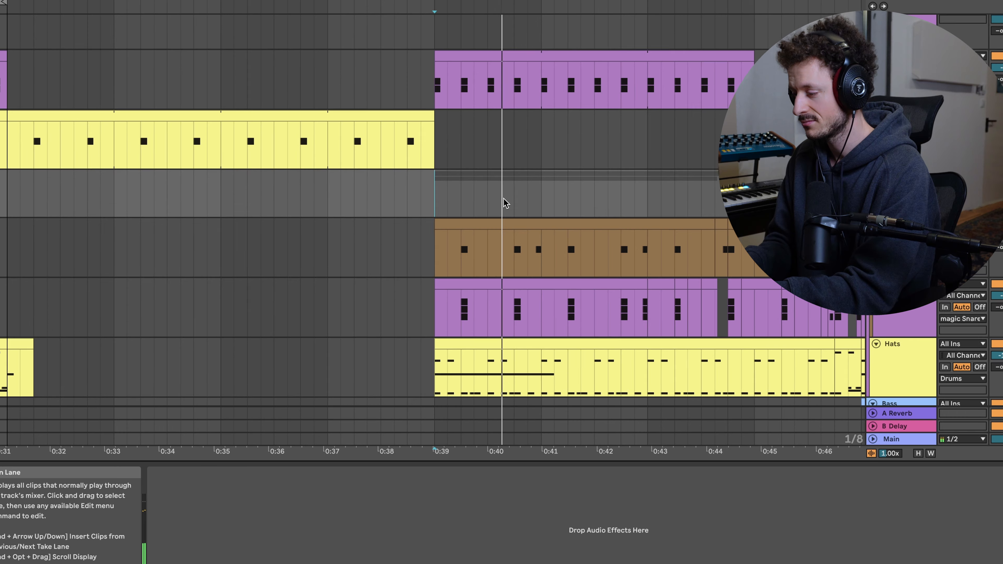
{"action": "scroll", "coordinate": [503, 198], "scroll_direction": "right", "scroll_amount": 1}
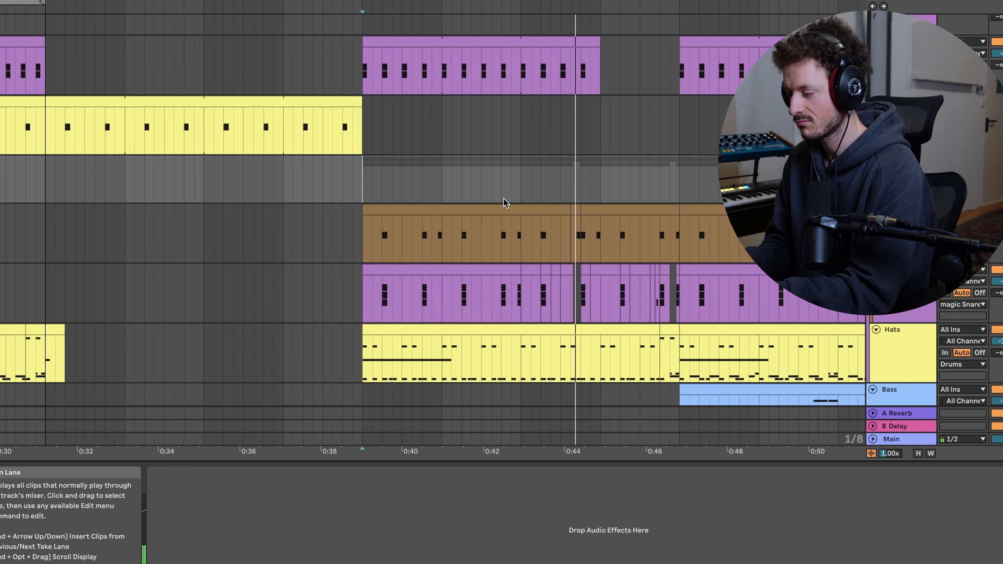
{"action": "scroll", "coordinate": [308, 226], "scroll_direction": "up", "scroll_amount": 2}
{"action": "scroll", "coordinate": [297, 228], "scroll_direction": "down", "scroll_amount": 2}
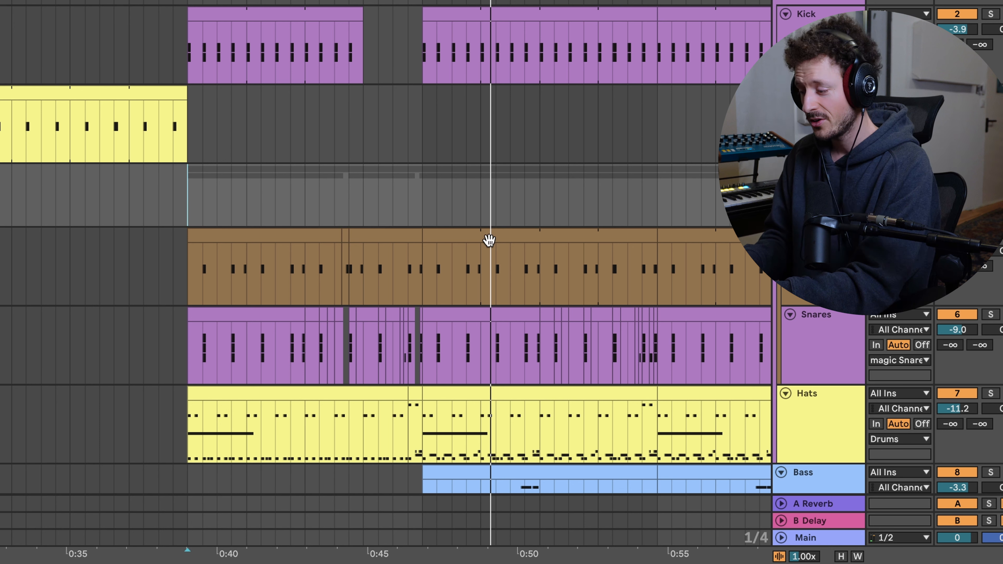
Step: Show the Snares track's Drum Rack and audition its D2 SD1-084 pad
{"action": "left_click", "coordinate": [831, 336]}
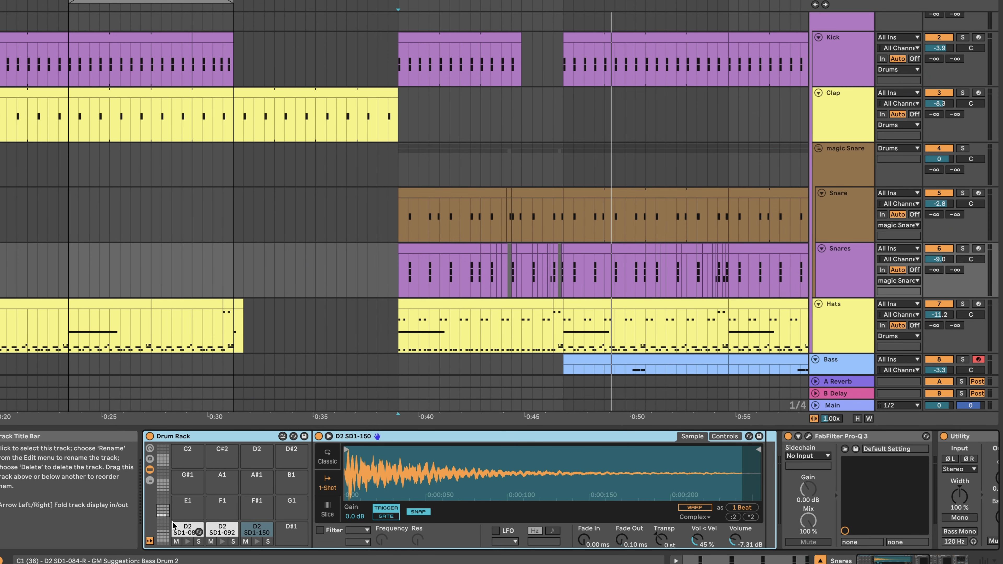
{"action": "left_click", "coordinate": [187, 542]}
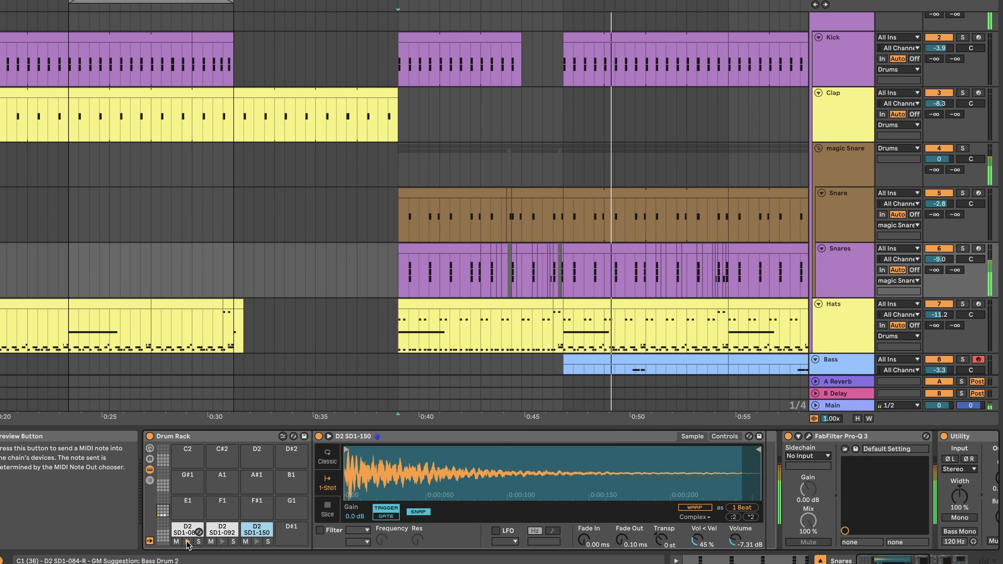
Step: Audition the D2 SD1-092 and D2 SD1-150 pads on the Snares track, comparing them with the Snare track's Snare Sample pad
{"action": "left_click", "coordinate": [219, 542]}
{"action": "left_click", "coordinate": [257, 542]}
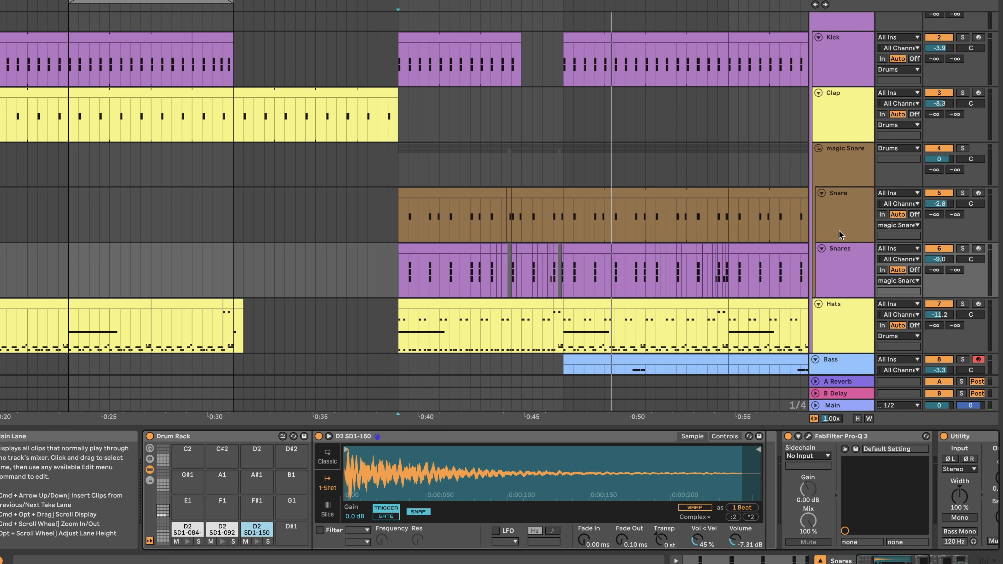
{"action": "left_click", "coordinate": [842, 217]}
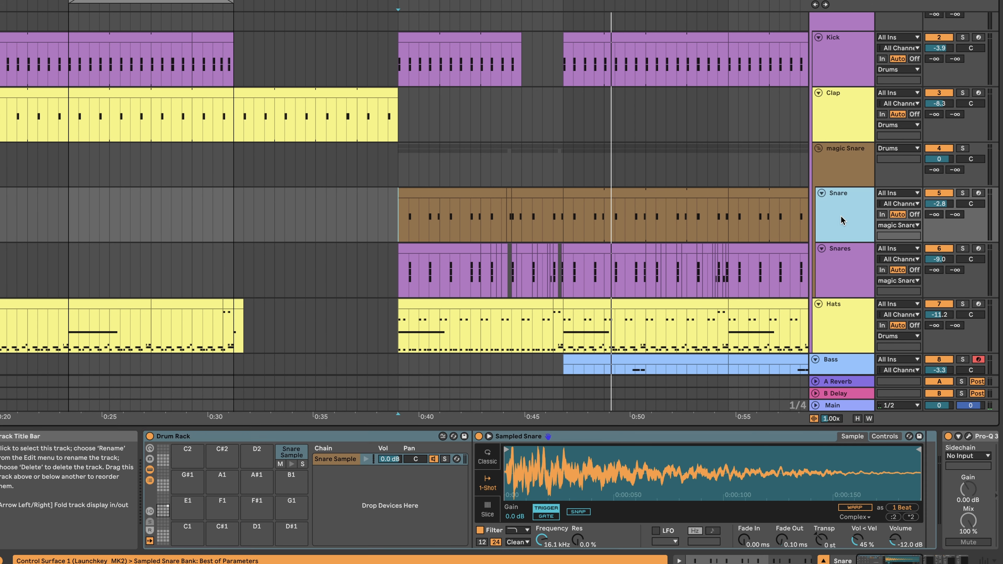
{"action": "left_click", "coordinate": [292, 464]}
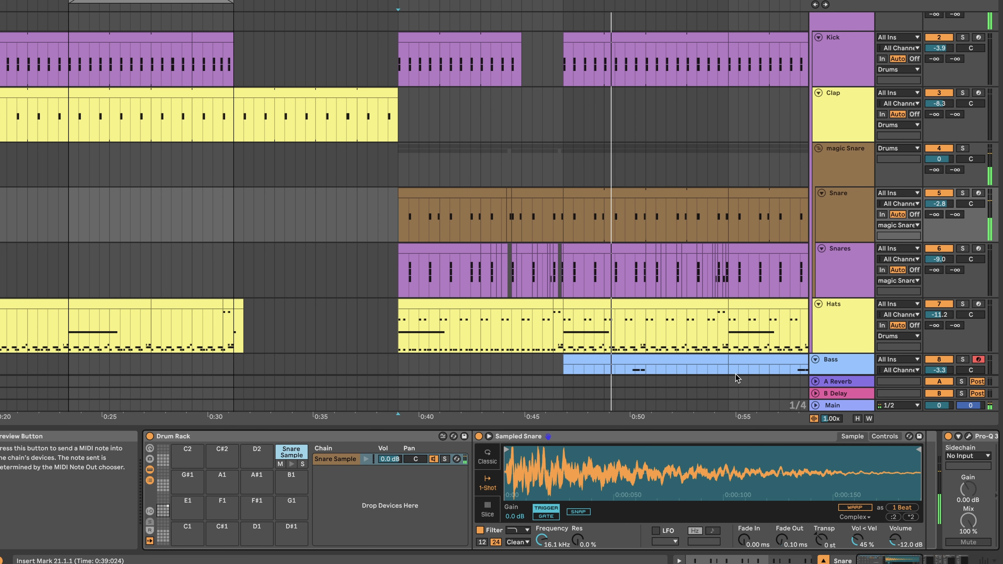
{"action": "left_click", "coordinate": [842, 277]}
{"action": "left_click", "coordinate": [222, 542]}
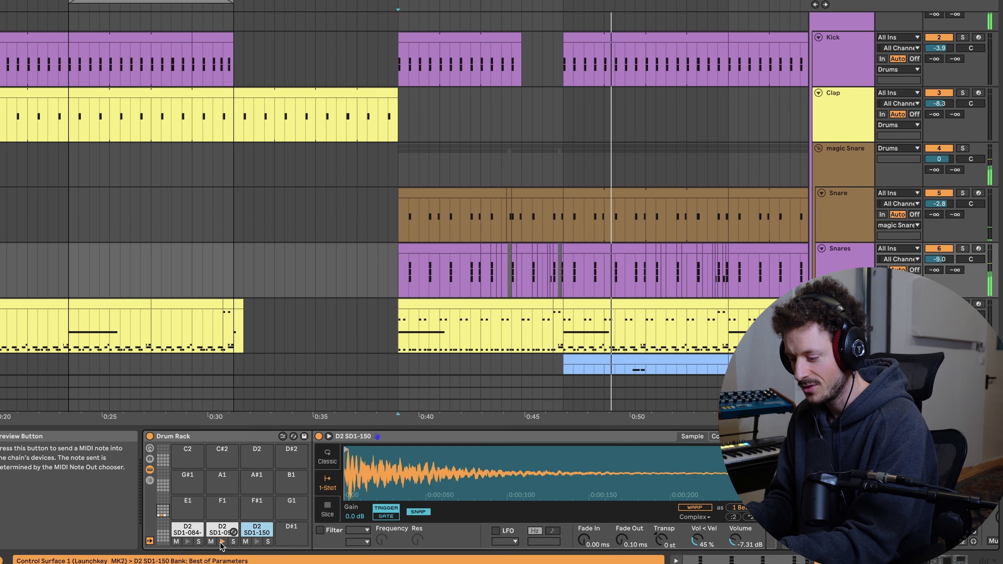
Step: Solo the magic Snare group and play it from bar 21 to hear the layered snares alone
{"action": "left_click", "coordinate": [963, 149]}
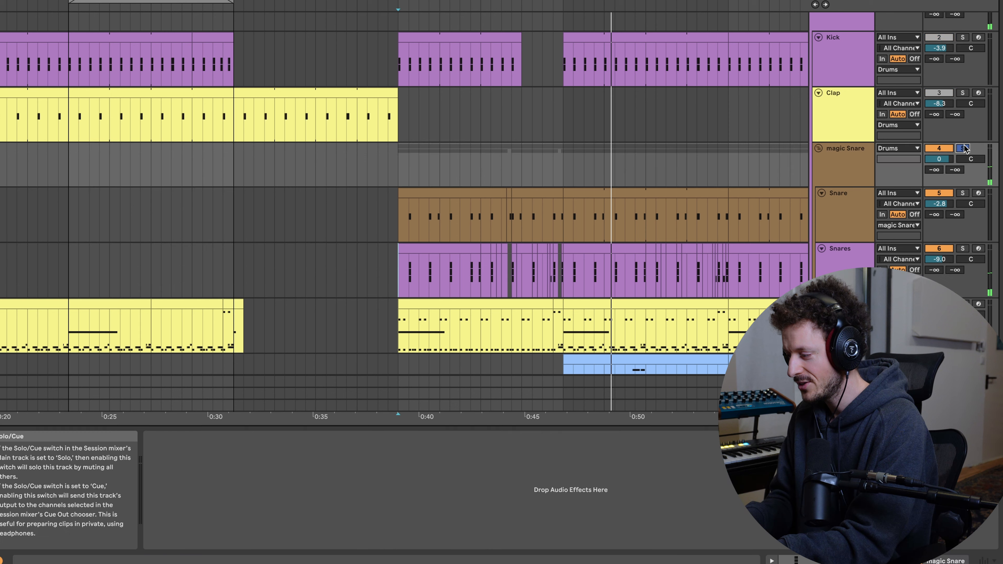
{"action": "left_click", "coordinate": [397, 160]}
{"action": "key", "text": "space"}
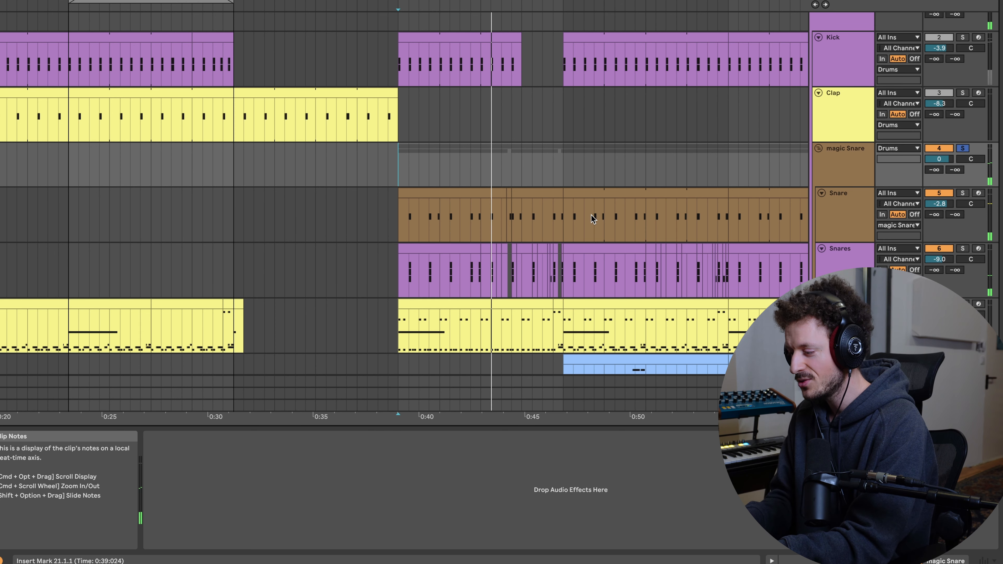
Step: Play the soloed snares from 28.2.4 to hear the extra ghost notes on the Snares track before bar 29
{"action": "scroll", "coordinate": [718, 299], "scroll_direction": "up", "scroll_amount": 8}
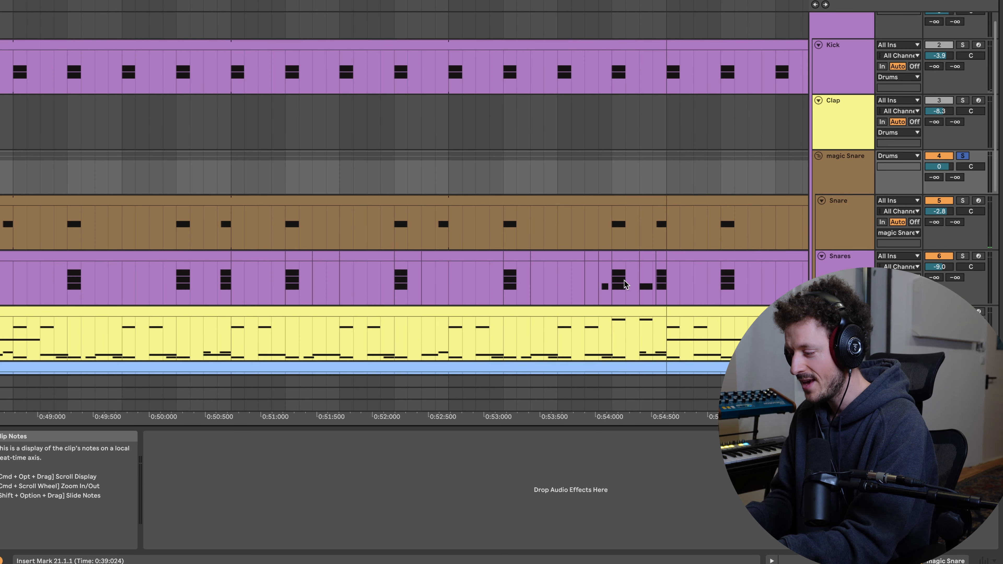
{"action": "left_click", "coordinate": [578, 239]}
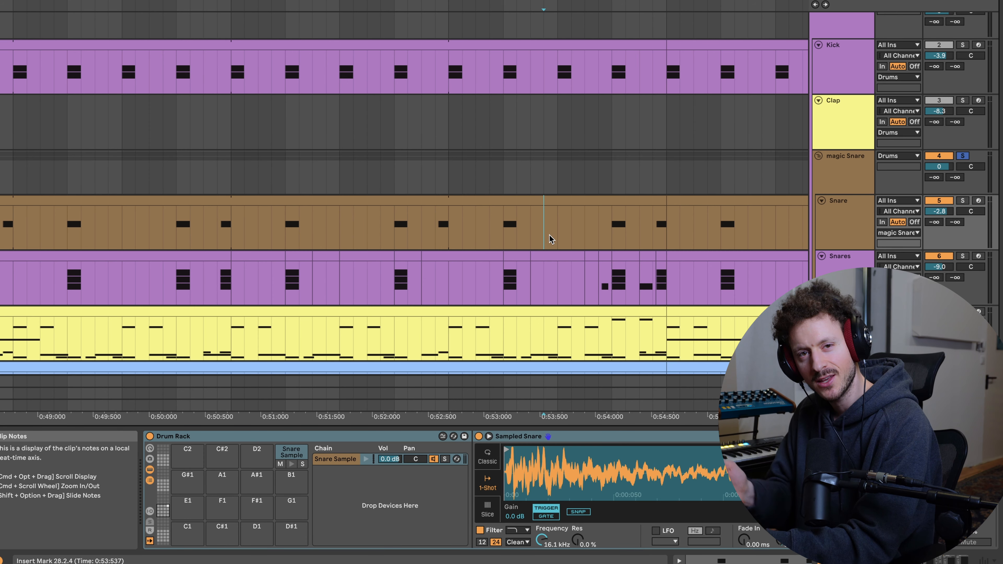
{"action": "key", "text": "space"}
{"action": "key", "text": "minus"}
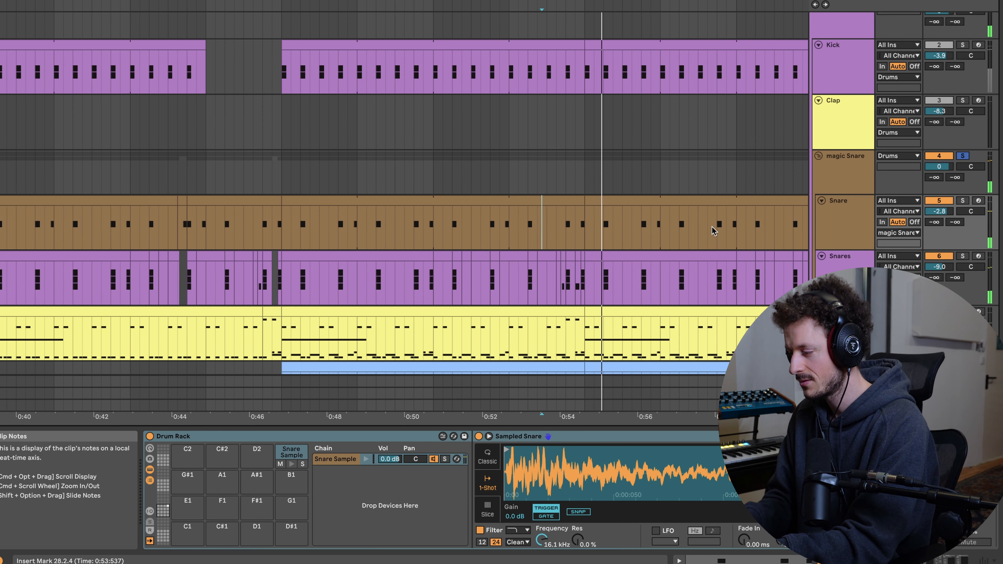
{"action": "key", "text": "space"}
Step: Unsolo the magic Snare group and play the arrangement from bar 28 to hear the snare fill in context
{"action": "left_click", "coordinate": [963, 156]}
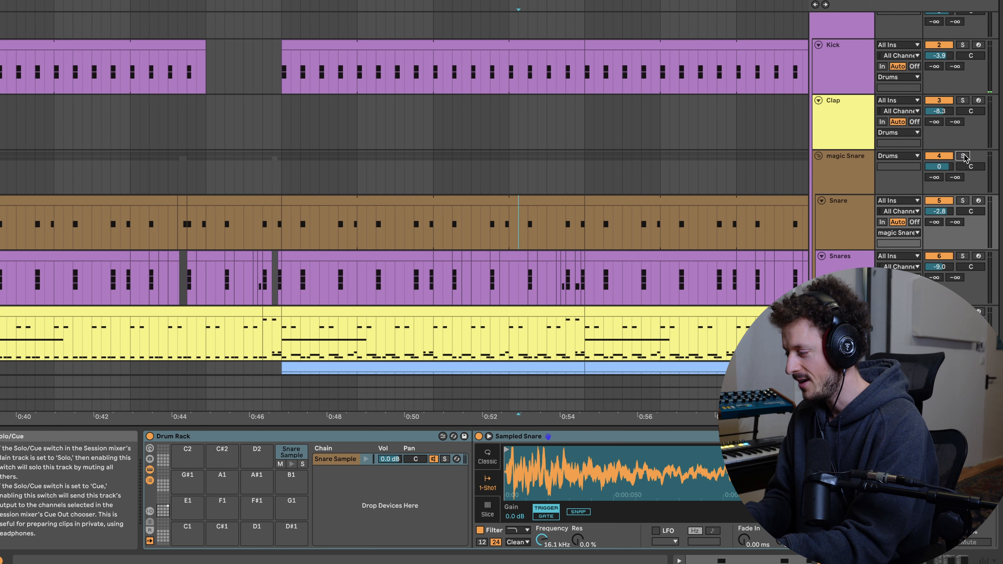
{"action": "left_click", "coordinate": [510, 214]}
{"action": "key", "text": "space"}
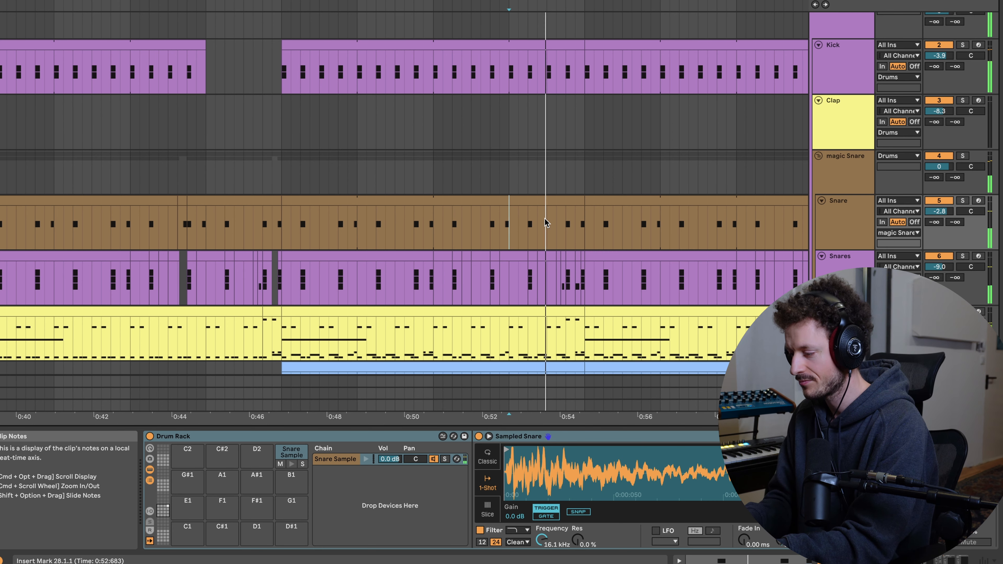
{"action": "scroll", "coordinate": [547, 223], "scroll_direction": "up", "scroll_amount": 2}
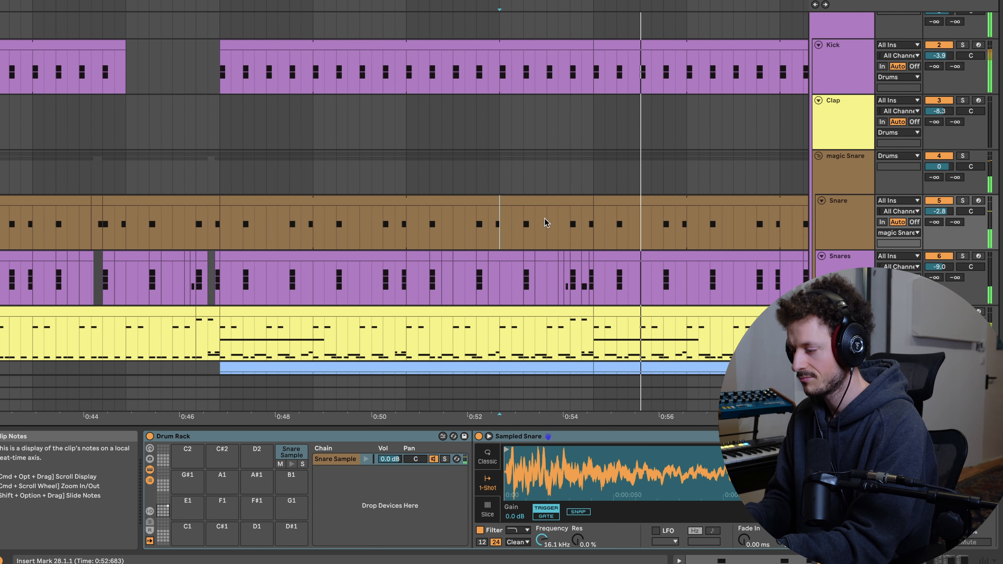
{"action": "scroll", "coordinate": [546, 223], "scroll_direction": "down", "scroll_amount": 2}
{"action": "key", "text": "space"}
Step: Play the arrangement from bar 13 to hear the earlier clap section
{"action": "scroll", "coordinate": [289, 219], "scroll_direction": "left", "scroll_amount": 10}
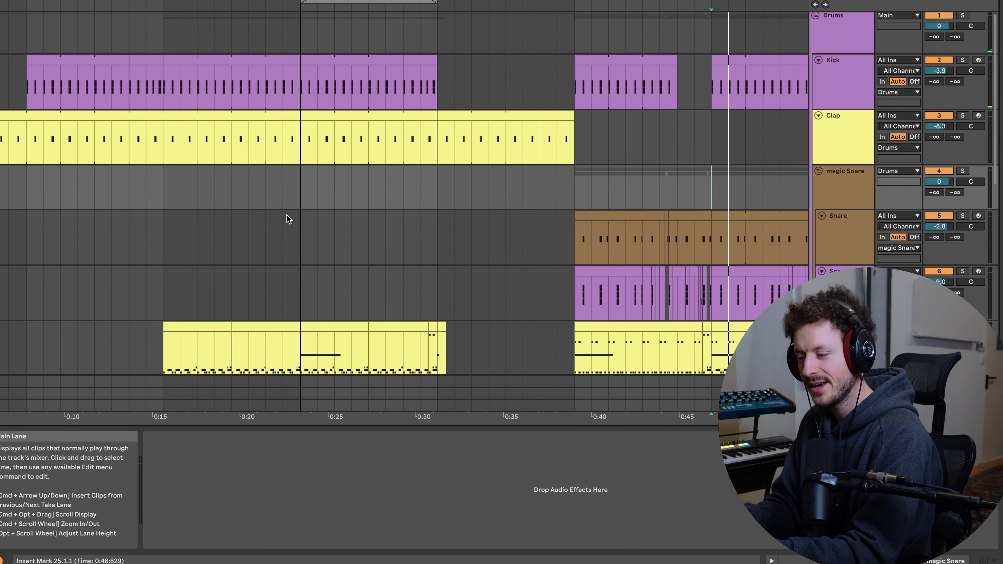
{"action": "left_click", "coordinate": [298, 183]}
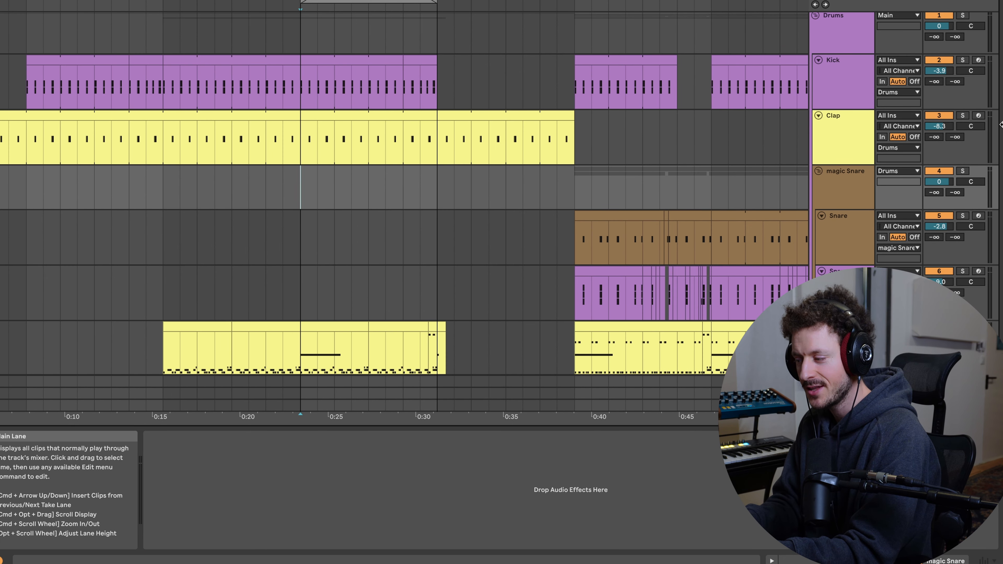
{"action": "key", "text": "space"}
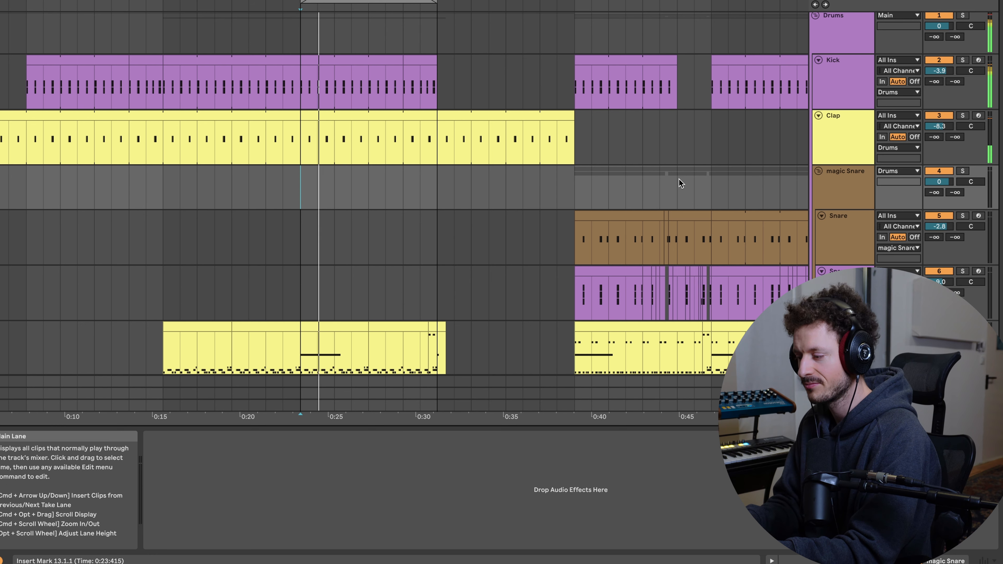
{"action": "key", "text": "space"}
Step: Solo the Drums group and play from bar 21 to compare the snare section with the clap section
{"action": "left_click", "coordinate": [962, 16]}
{"action": "left_click", "coordinate": [578, 178]}
{"action": "key", "text": "space"}
{"action": "scroll", "coordinate": [579, 169], "scroll_direction": "up", "scroll_amount": 5}
{"action": "scroll", "coordinate": [579, 162], "scroll_direction": "down", "scroll_amount": 5}
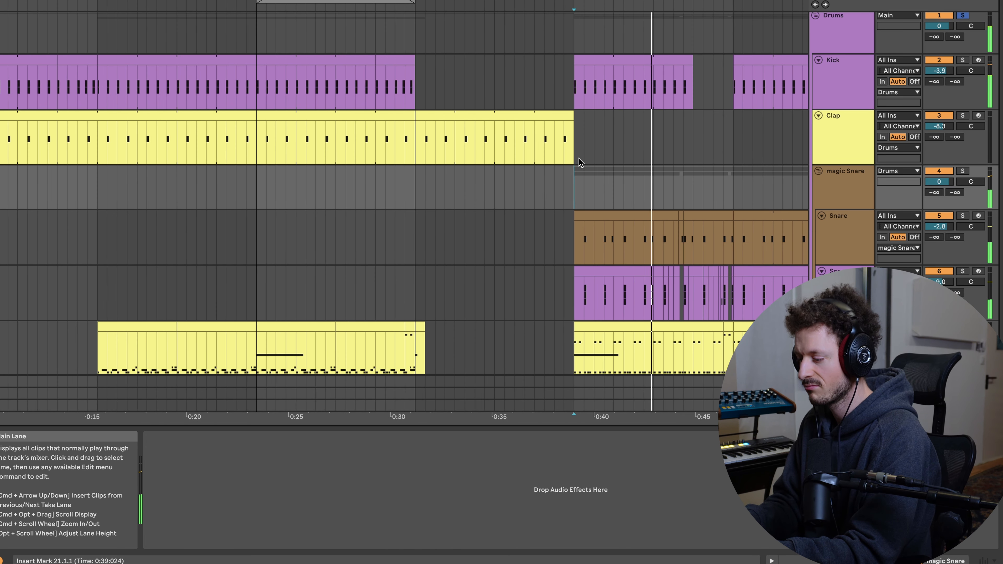
Step: Show the Hats track's Drum Rack and audition its EA7951_R8 Tmbr pad
{"action": "scroll", "coordinate": [579, 162], "scroll_direction": "down", "scroll_amount": 3}
{"action": "scroll", "coordinate": [579, 162], "scroll_direction": "right", "scroll_amount": 1}
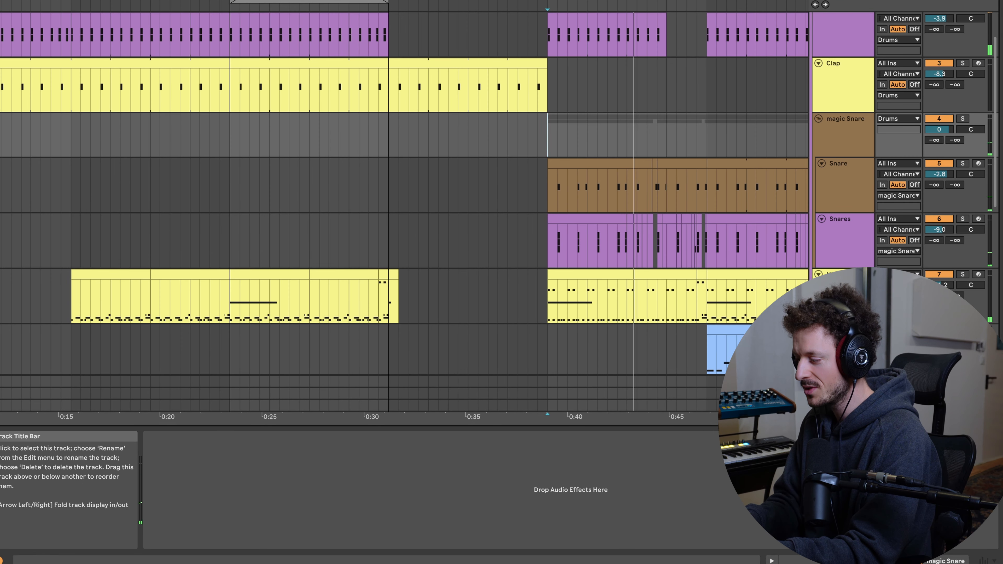
{"action": "left_click", "coordinate": [845, 286]}
{"action": "scroll", "coordinate": [356, 454], "scroll_direction": "left", "scroll_amount": 3}
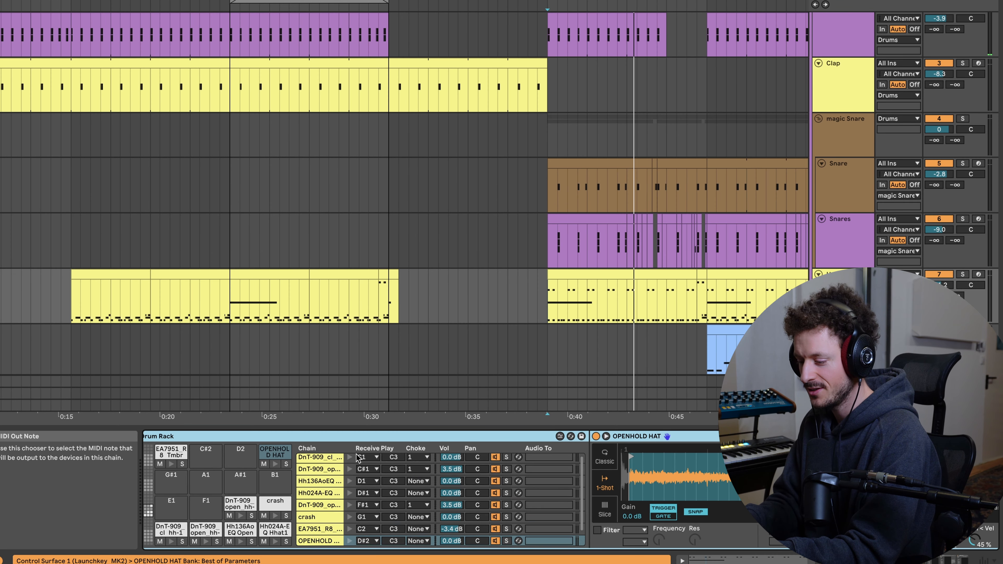
{"action": "left_click", "coordinate": [176, 464]}
Step: Show the notes of the Hats clip at bar 21 and select all DnT-909_cl_hh-1 notes
{"action": "left_click", "coordinate": [550, 297]}
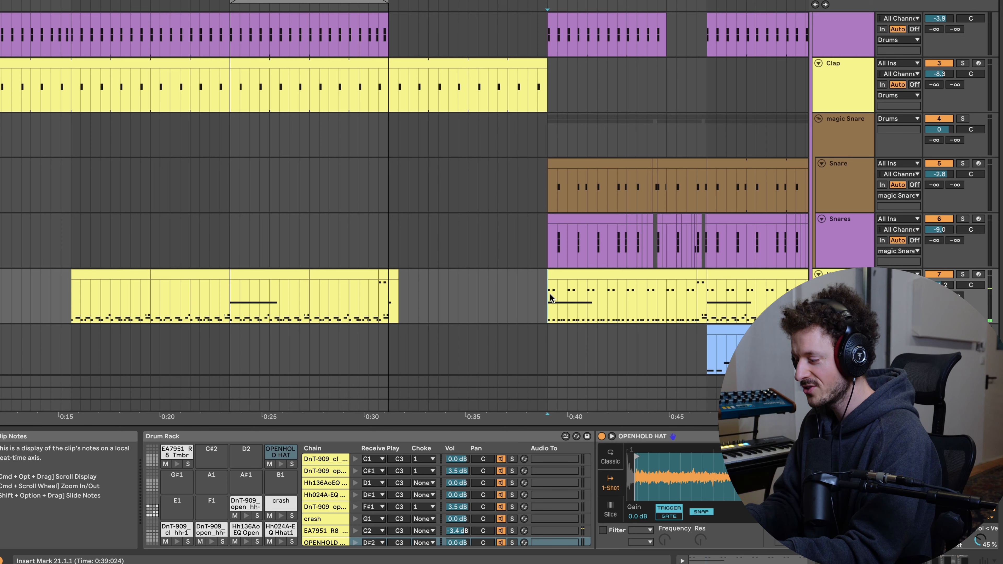
{"action": "key", "text": "plus"}
{"action": "key", "text": "plus"}
{"action": "key", "text": "plus"}
{"action": "key", "text": "space"}
{"action": "scroll", "coordinate": [569, 279], "scroll_direction": "right", "scroll_amount": 5}
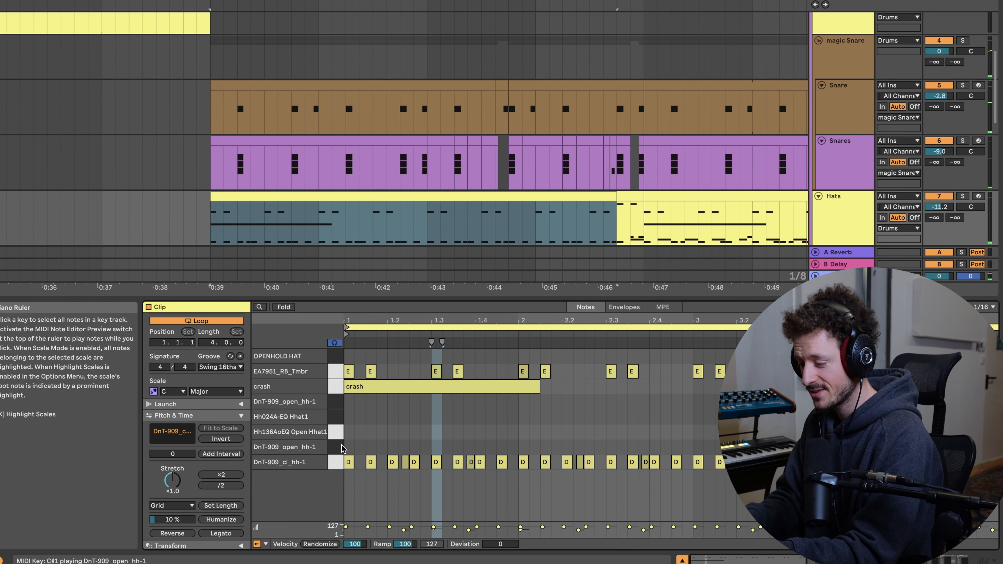
{"action": "left_click", "coordinate": [335, 462]}
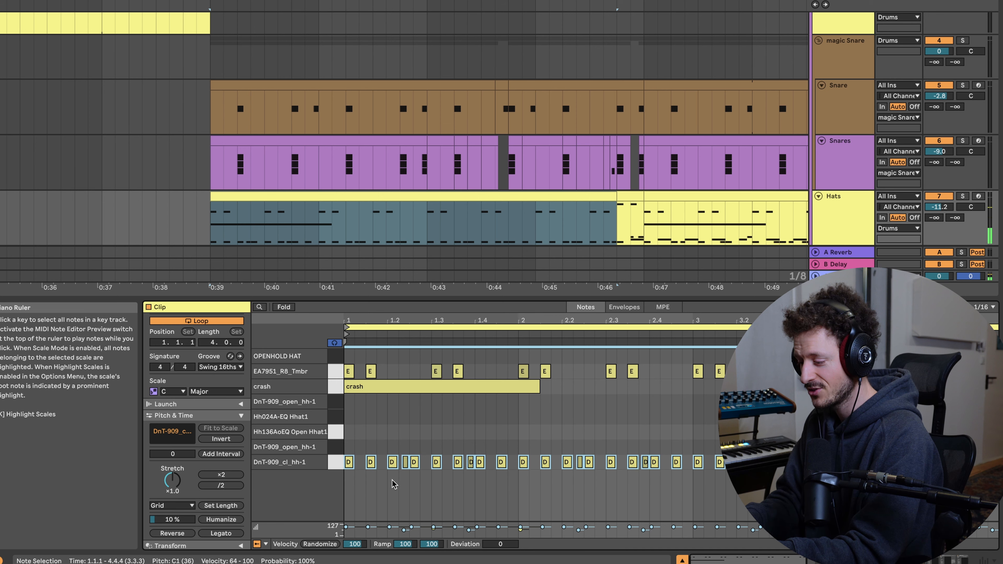
Step: Play the soloed drums from bar 21 to hear the hats through the fill before bar 25
{"action": "key", "text": "space"}
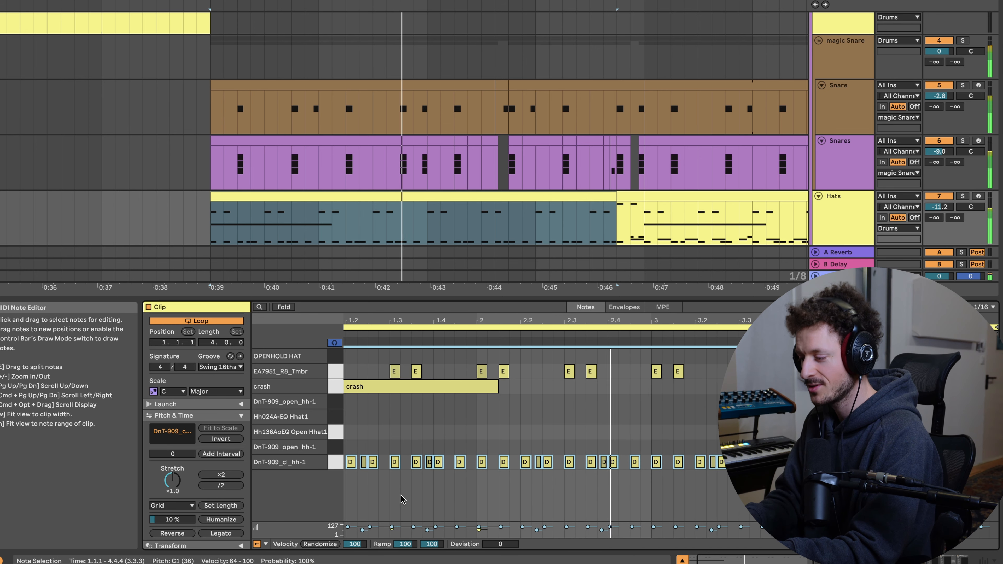
{"action": "scroll", "coordinate": [526, 231], "scroll_direction": "down", "scroll_amount": 2}
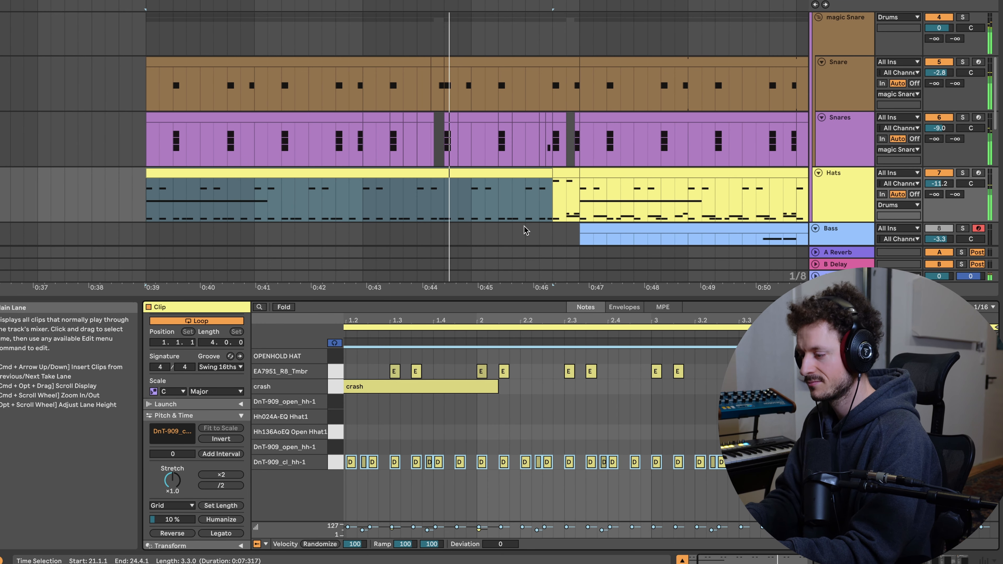
{"action": "scroll", "coordinate": [525, 226], "scroll_direction": "down", "scroll_amount": 2}
{"action": "scroll", "coordinate": [504, 225], "scroll_direction": "right", "scroll_amount": 3}
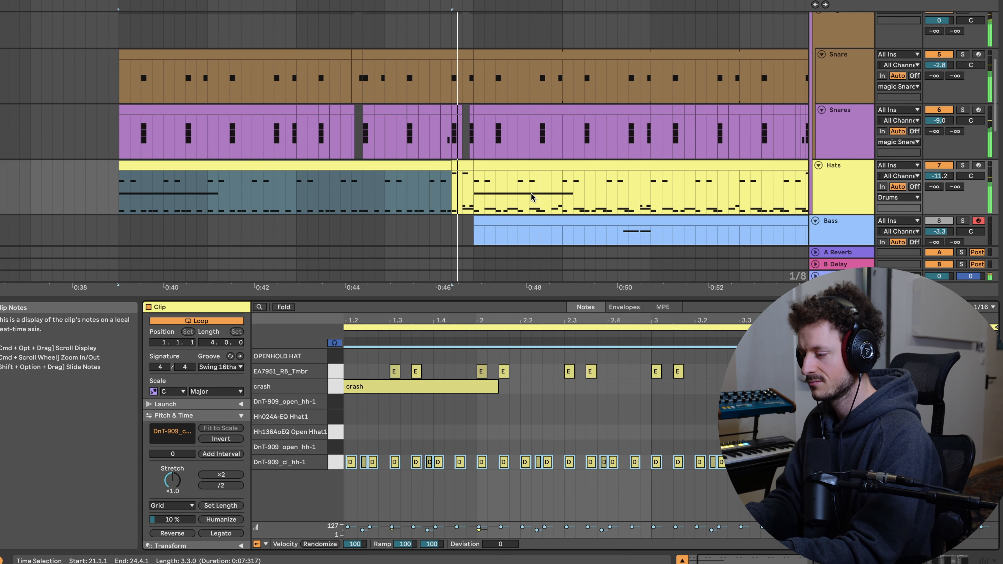
{"action": "scroll", "coordinate": [530, 192], "scroll_direction": "down", "scroll_amount": 2}
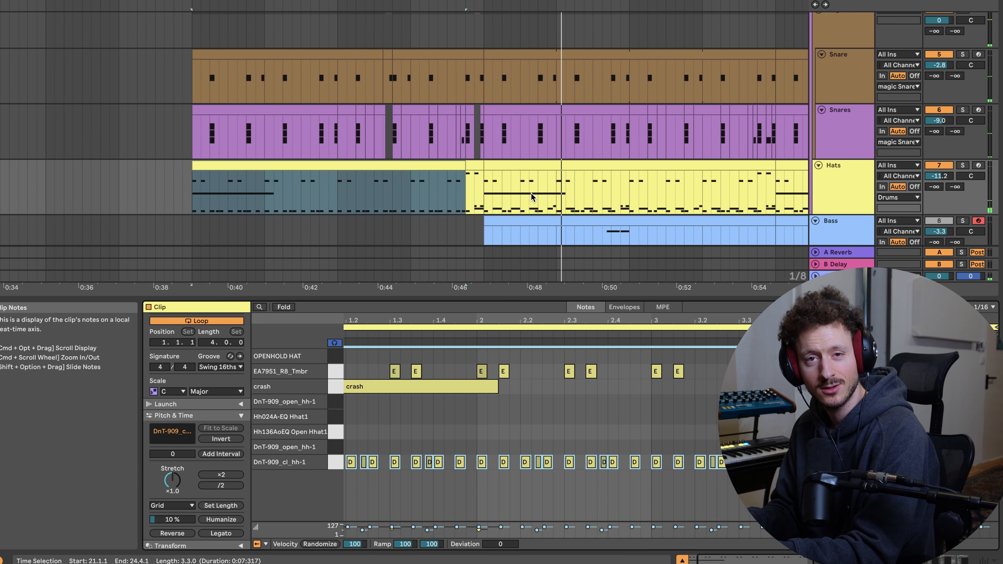
Step: Unsolo the Drums group and play the arrangement from 32.3.1 to hear the snares drop out
{"action": "scroll", "coordinate": [530, 193], "scroll_direction": "up", "scroll_amount": 5}
{"action": "scroll", "coordinate": [530, 193], "scroll_direction": "down", "scroll_amount": 2}
{"action": "scroll", "coordinate": [236, 105], "scroll_direction": "down", "scroll_amount": 1}
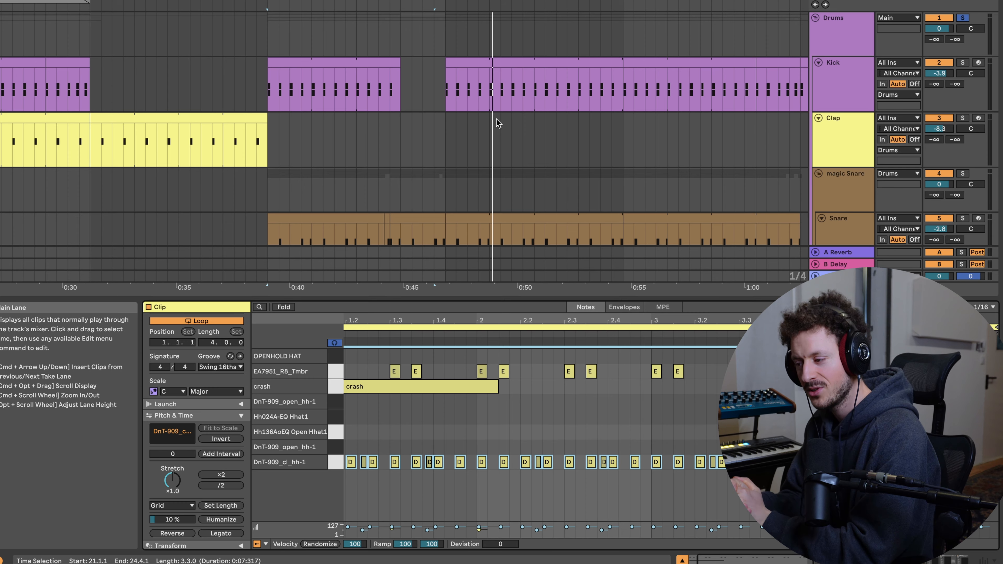
{"action": "scroll", "coordinate": [496, 119], "scroll_direction": "down", "scroll_amount": 5}
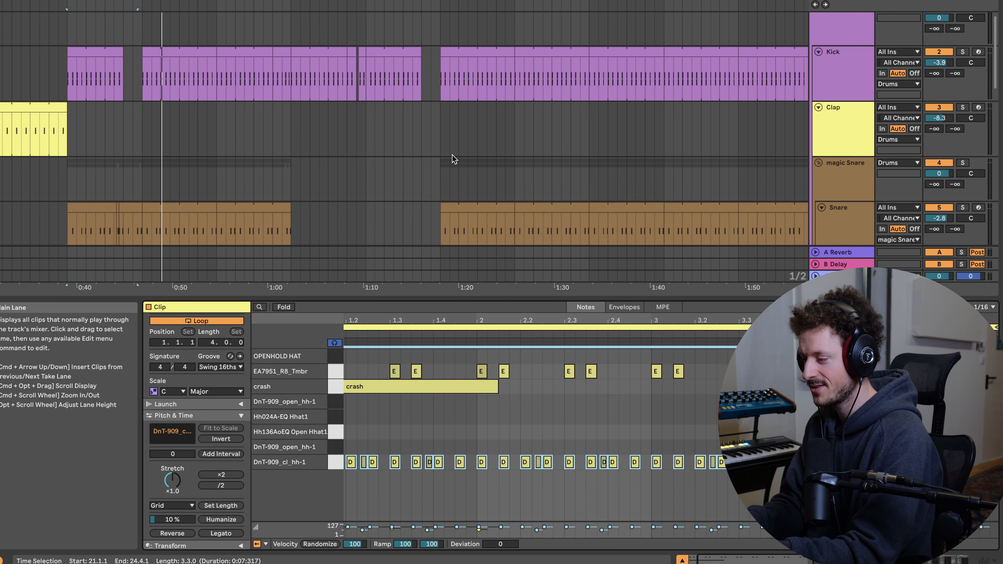
{"action": "scroll", "coordinate": [388, 217], "scroll_direction": "right", "scroll_amount": 1}
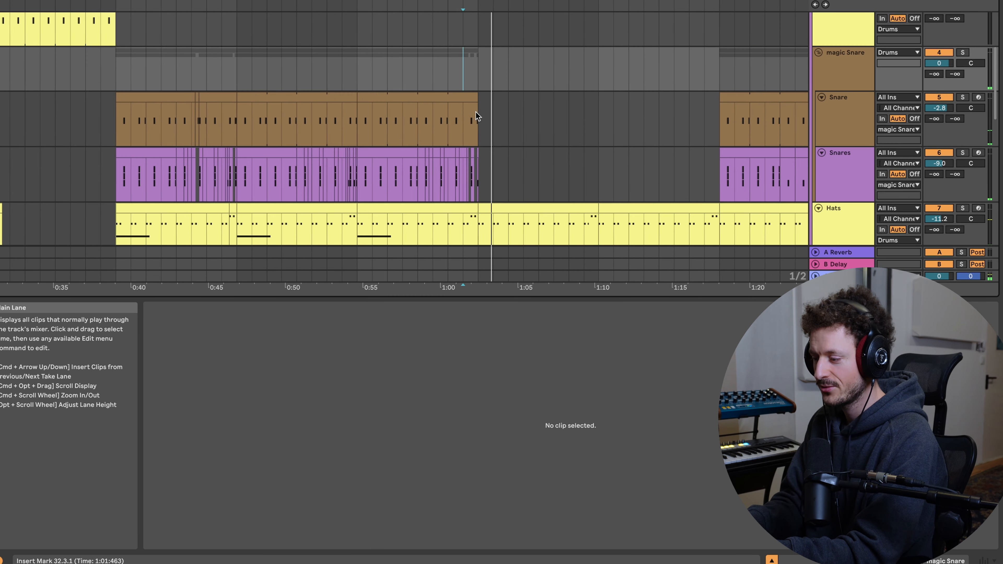
{"action": "scroll", "coordinate": [476, 112], "scroll_direction": "left", "scroll_amount": 1}
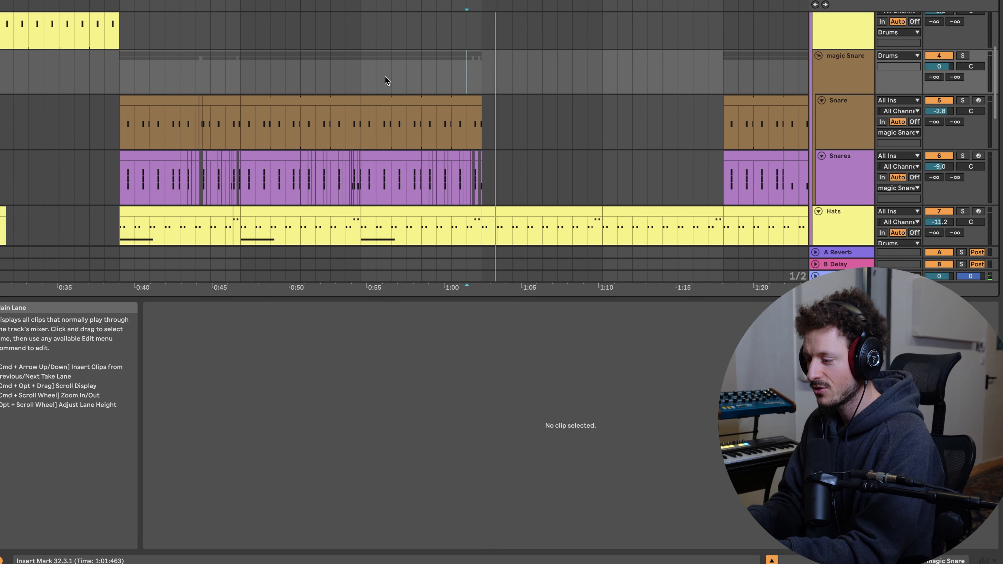
Step: Play the arrangement from 29.1.1 to hear how the snares and bass lead into the breakdown over the sustained chords
{"action": "left_click", "coordinate": [360, 71]}
{"action": "key", "text": "space"}
{"action": "scroll", "coordinate": [522, 102], "scroll_direction": "down", "scroll_amount": 10}
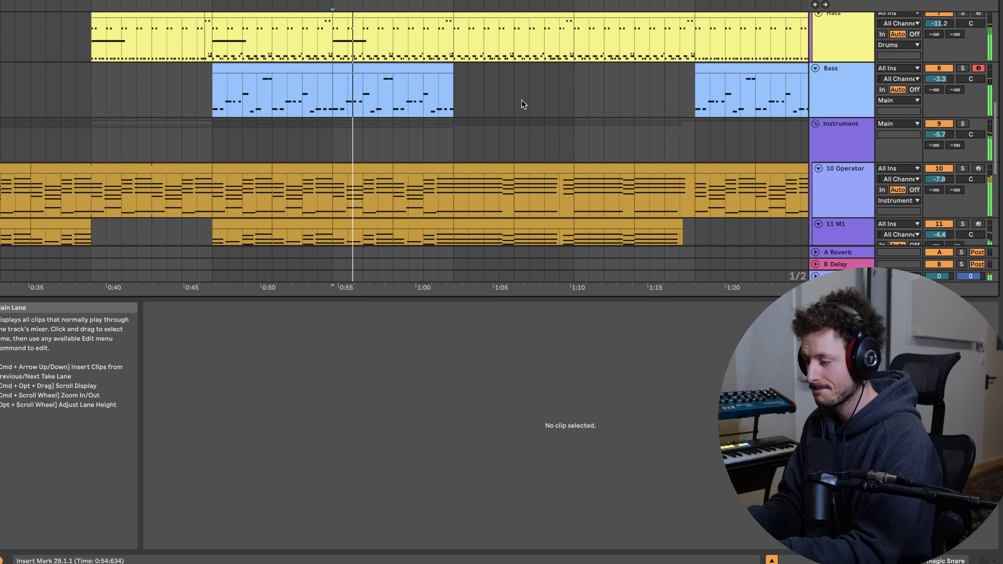
{"action": "scroll", "coordinate": [522, 100], "scroll_direction": "up", "scroll_amount": 2}
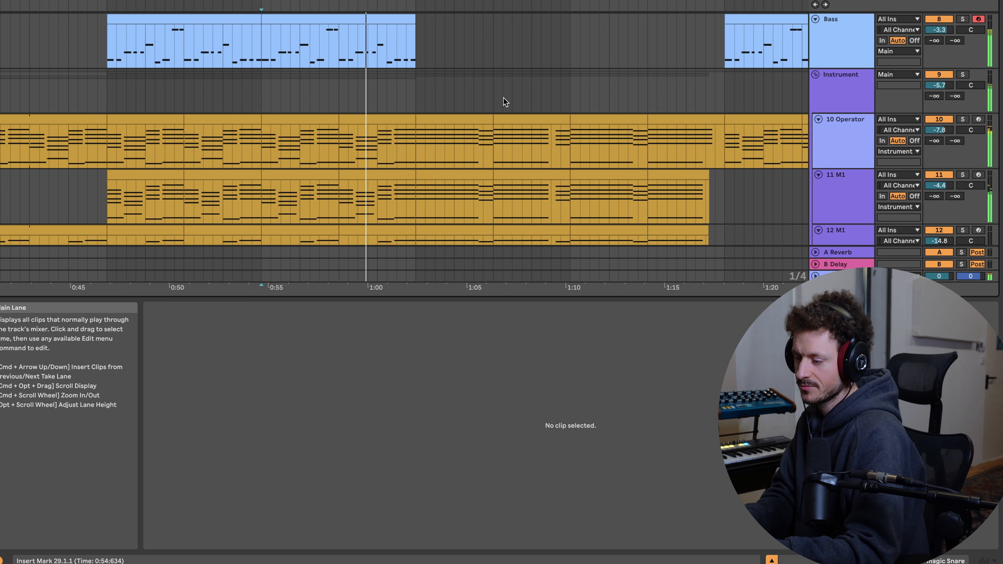
{"action": "scroll", "coordinate": [465, 82], "scroll_direction": "up", "scroll_amount": 3}
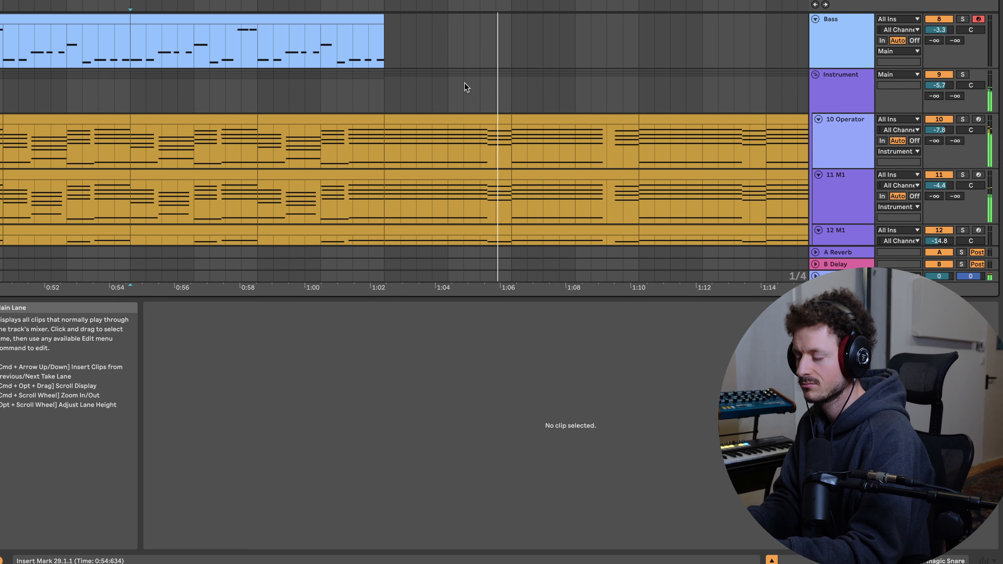
{"action": "scroll", "coordinate": [466, 90], "scroll_direction": "down", "scroll_amount": 5}
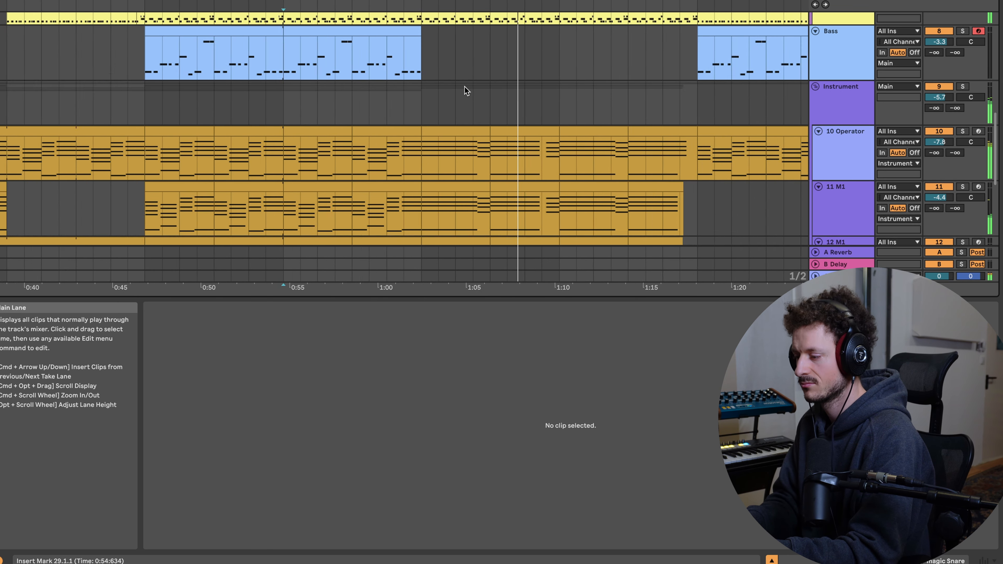
{"action": "scroll", "coordinate": [466, 90], "scroll_direction": "up", "scroll_amount": 2}
{"action": "scroll", "coordinate": [465, 87], "scroll_direction": "up", "scroll_amount": 1}
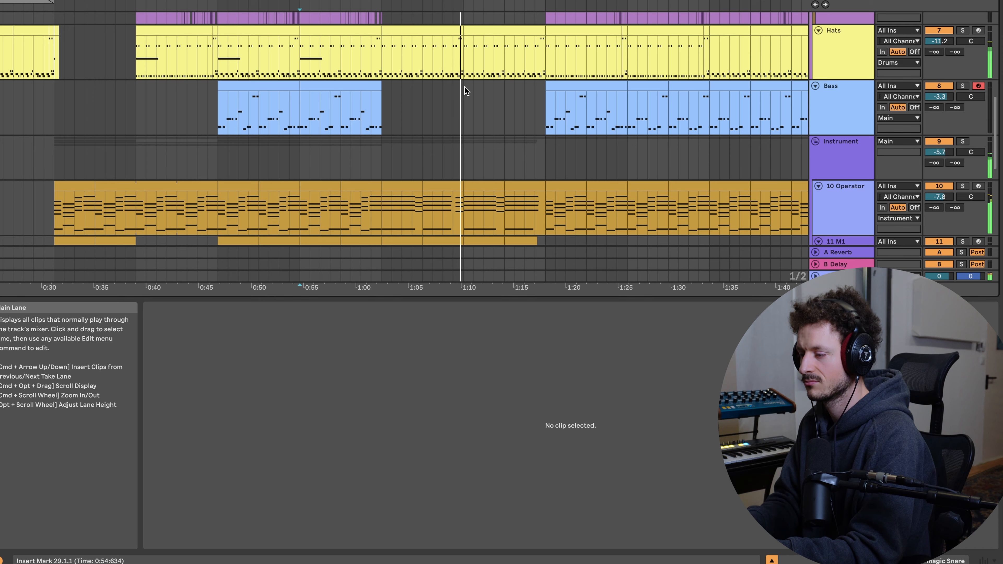
{"action": "scroll", "coordinate": [465, 87], "scroll_direction": "up", "scroll_amount": 5}
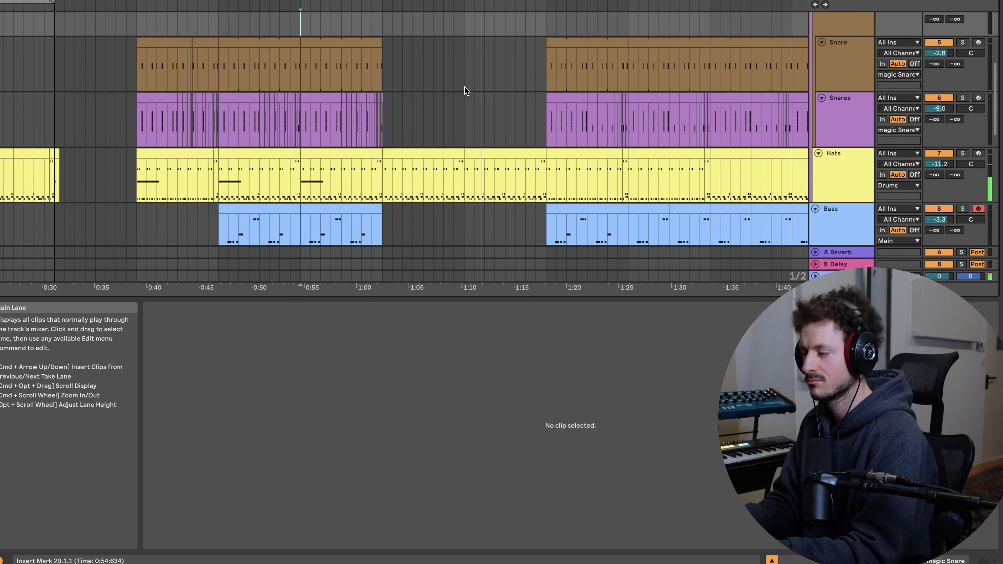
Step: Copy the early Clap clip and paste it on the same track at about 1:10, in the breakdown's second half
{"action": "left_click", "coordinate": [110, 134]}
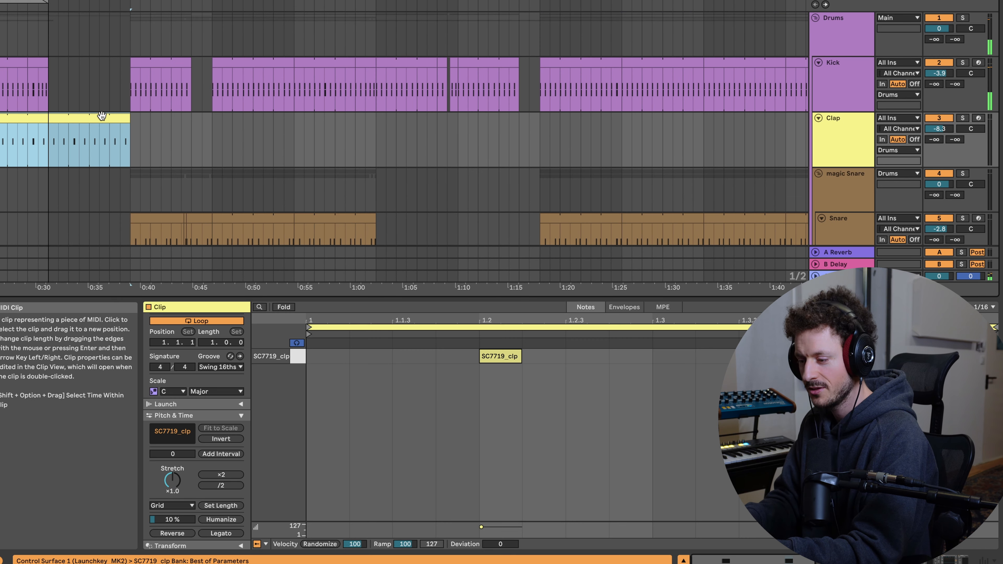
{"action": "left_click", "coordinate": [463, 140]}
{"action": "key", "text": "super+v"}
{"action": "left_click_drag", "start_coordinate": [477, 120], "coordinate": [468, 121]}
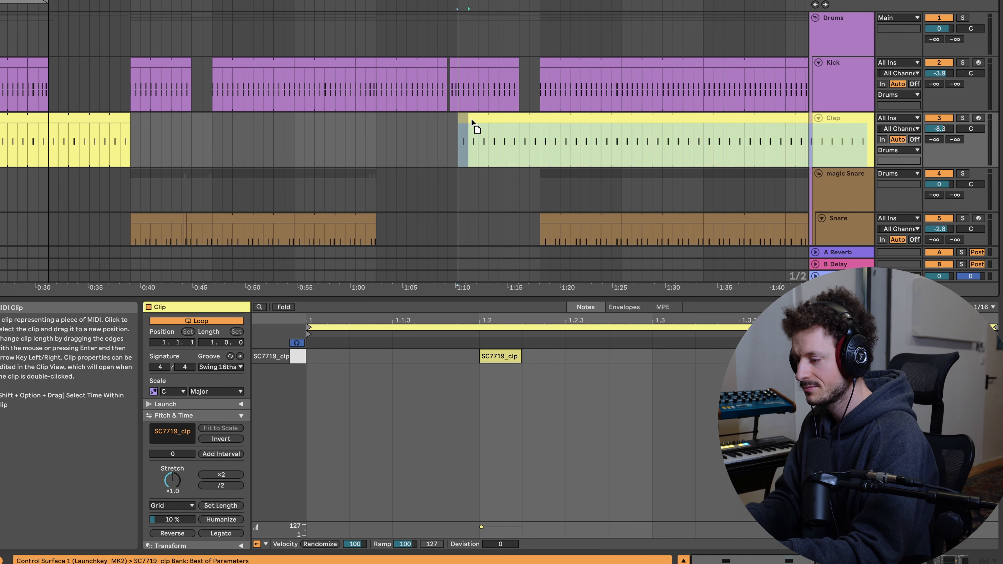
Step: Delete the pasted Clap material beyond about 1:18, including bars 45.1.1 to 57.1.1, and play from the start of the pasted claps
{"action": "left_click_drag", "start_coordinate": [538, 136], "coordinate": [629, 148]}
{"action": "left_click", "coordinate": [466, 130]}
{"action": "key", "text": "space"}
{"action": "left_click", "coordinate": [669, 115]}
{"action": "key", "text": "Delete"}
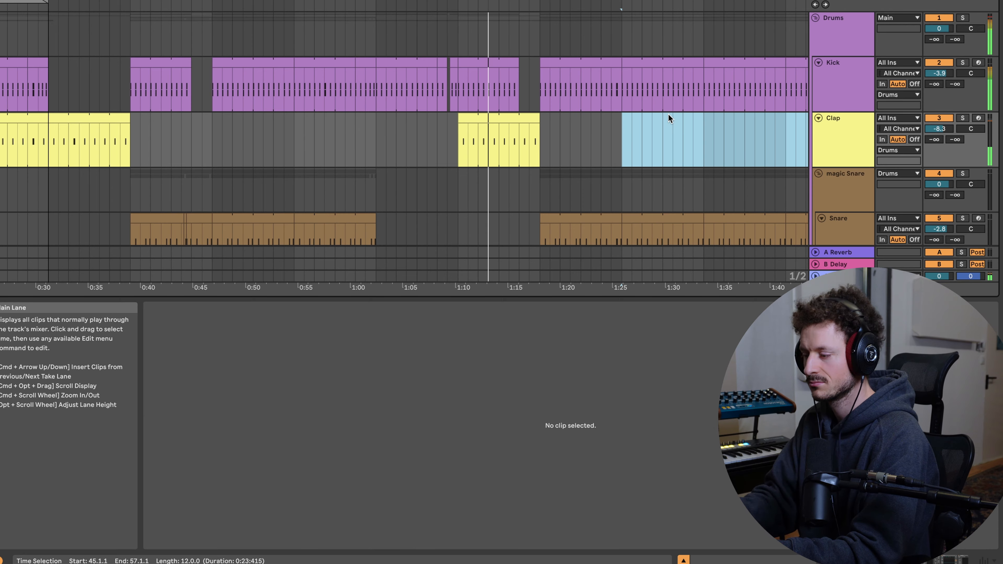
Step: Follow the playback through the added claps and the kick gap into the return of the snares and bass around 1:18
{"action": "scroll", "coordinate": [638, 166], "scroll_direction": "down", "scroll_amount": 2}
{"action": "scroll", "coordinate": [530, 162], "scroll_direction": "up", "scroll_amount": 5}
{"action": "scroll", "coordinate": [531, 162], "scroll_direction": "down", "scroll_amount": 1}
{"action": "scroll", "coordinate": [531, 163], "scroll_direction": "down", "scroll_amount": 3}
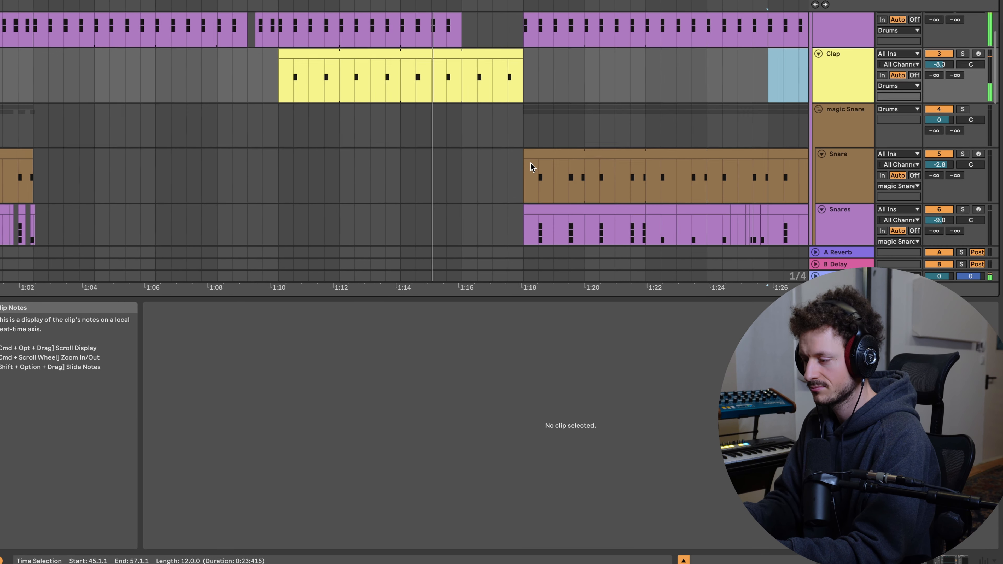
{"action": "scroll", "coordinate": [530, 163], "scroll_direction": "right", "scroll_amount": 2}
{"action": "scroll", "coordinate": [530, 163], "scroll_direction": "up", "scroll_amount": 4}
{"action": "scroll", "coordinate": [530, 167], "scroll_direction": "down", "scroll_amount": 2}
{"action": "scroll", "coordinate": [530, 166], "scroll_direction": "up", "scroll_amount": 1}
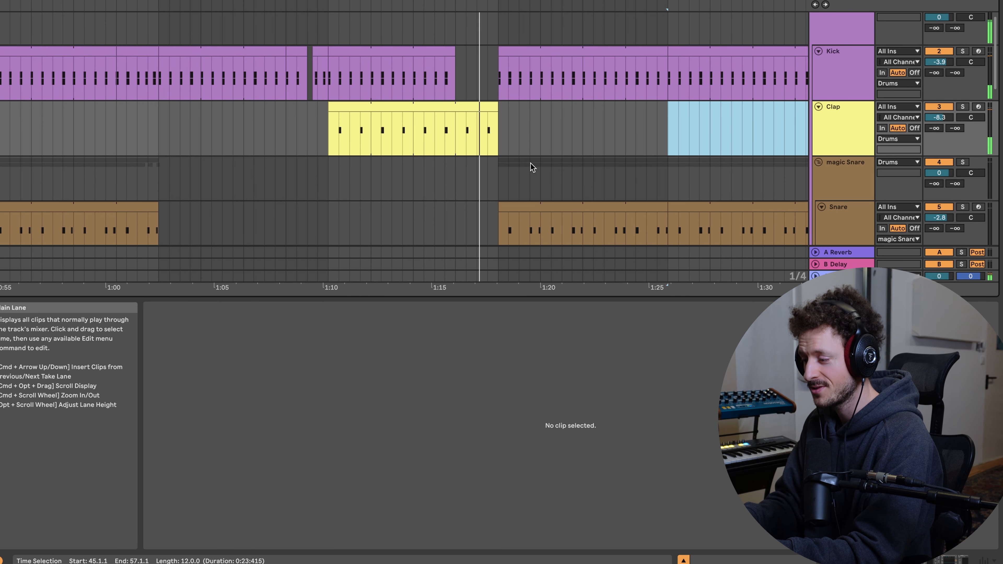
{"action": "scroll", "coordinate": [530, 162], "scroll_direction": "down", "scroll_amount": 3}
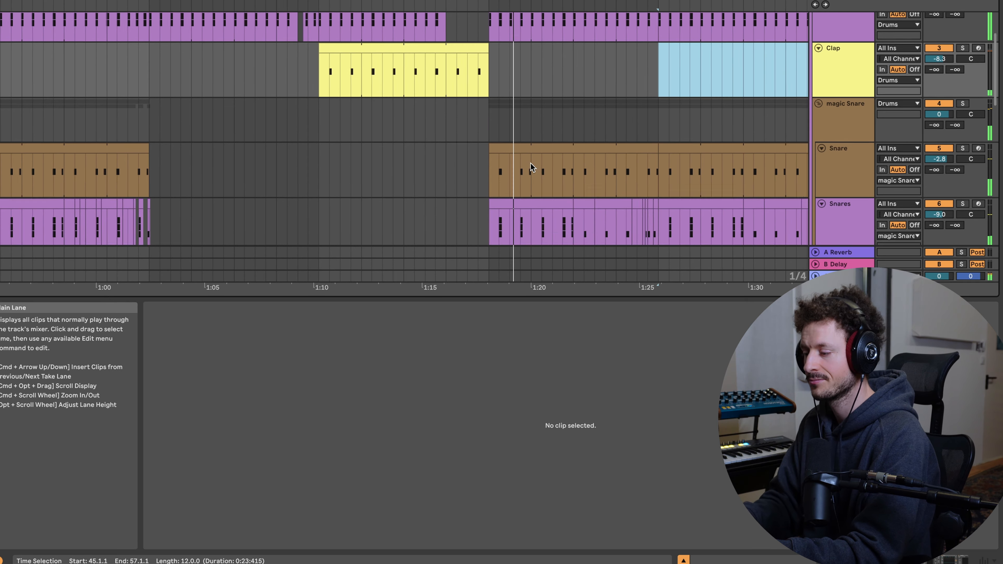
{"action": "scroll", "coordinate": [529, 166], "scroll_direction": "down", "scroll_amount": 1}
{"action": "scroll", "coordinate": [527, 170], "scroll_direction": "down", "scroll_amount": 6}
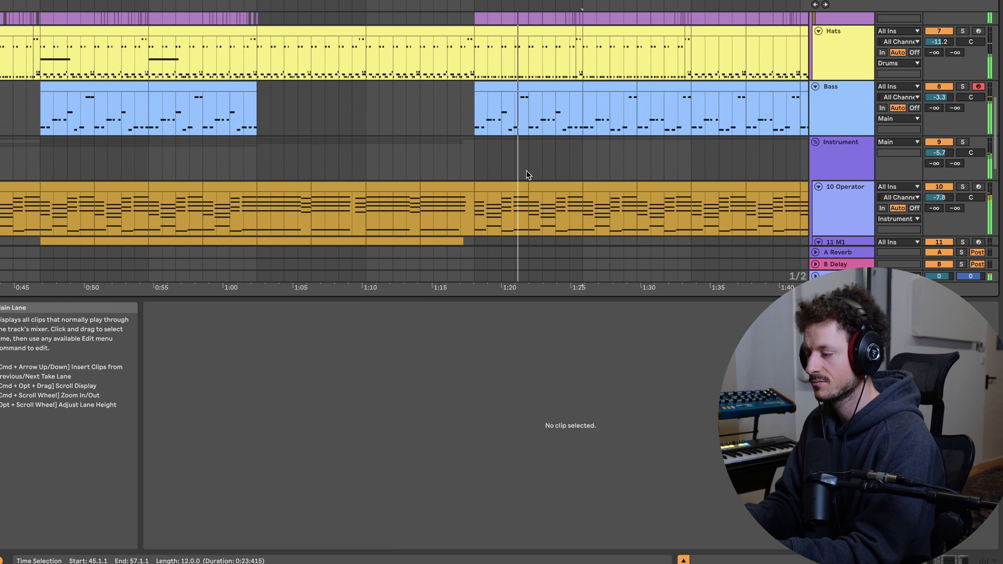
Step: Examine which chord and stab layers play after the breakdown compared with the drum and bass tracks
{"action": "scroll", "coordinate": [526, 170], "scroll_direction": "down", "scroll_amount": 2}
{"action": "scroll", "coordinate": [526, 170], "scroll_direction": "down", "scroll_amount": 7}
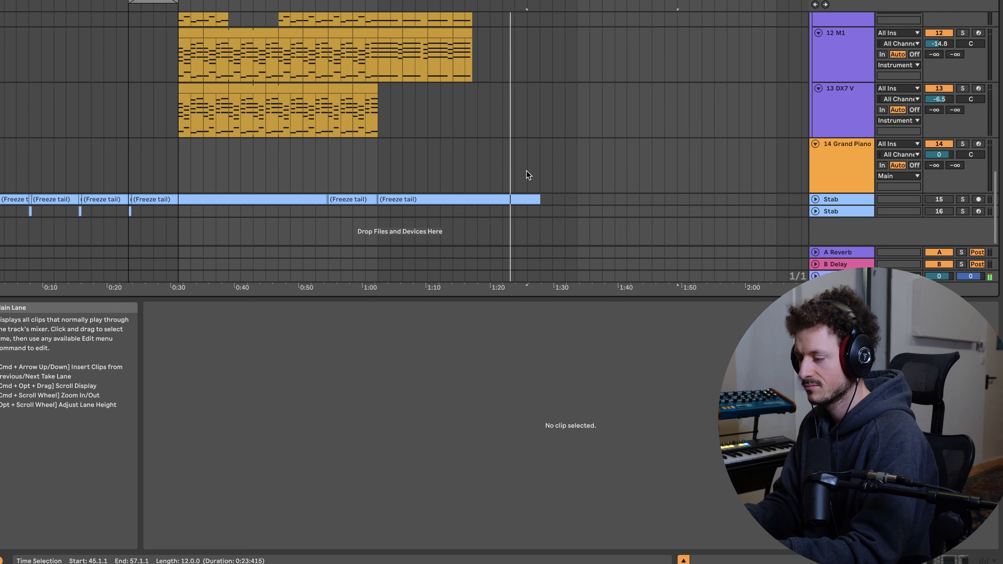
{"action": "scroll", "coordinate": [526, 171], "scroll_direction": "up", "scroll_amount": 8}
{"action": "scroll", "coordinate": [526, 171], "scroll_direction": "down", "scroll_amount": 3}
{"action": "scroll", "coordinate": [526, 170], "scroll_direction": "up", "scroll_amount": 1}
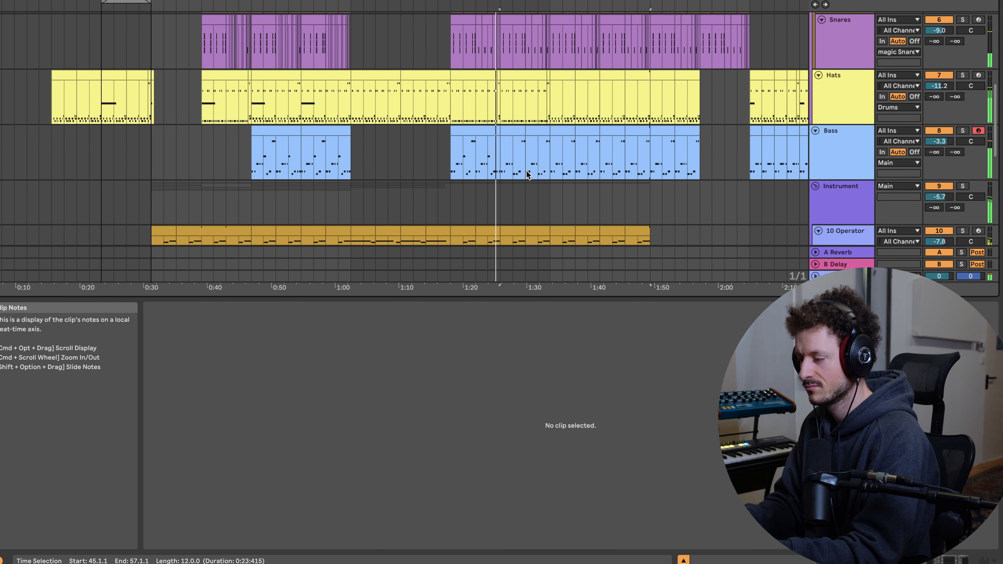
{"action": "scroll", "coordinate": [526, 170], "scroll_direction": "down", "scroll_amount": 5}
{"action": "scroll", "coordinate": [526, 170], "scroll_direction": "down", "scroll_amount": 2}
{"action": "scroll", "coordinate": [434, 174], "scroll_direction": "up", "scroll_amount": 4}
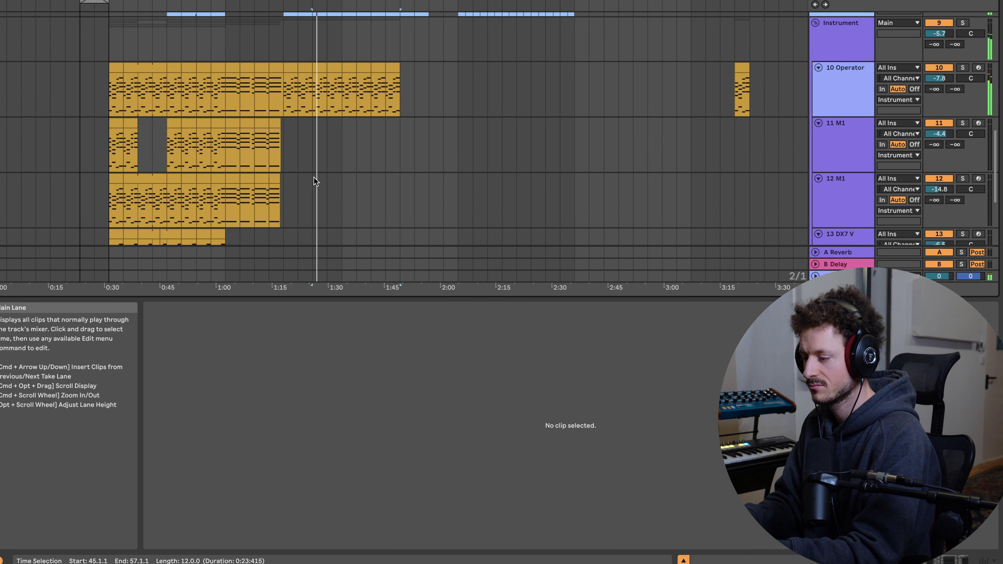
{"action": "scroll", "coordinate": [316, 182], "scroll_direction": "up", "scroll_amount": 5}
Step: Play the arrangement from 32.1.1 to hear the 10 Operator and M1 chords change into long held chords
{"action": "scroll", "coordinate": [356, 127], "scroll_direction": "down", "scroll_amount": 2}
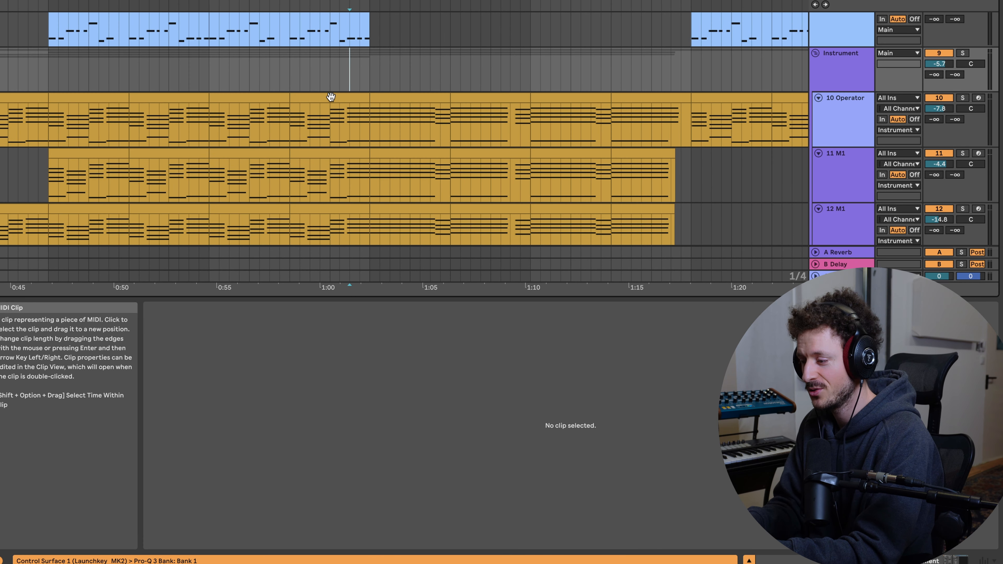
{"action": "scroll", "coordinate": [350, 125], "scroll_direction": "up", "scroll_amount": 4}
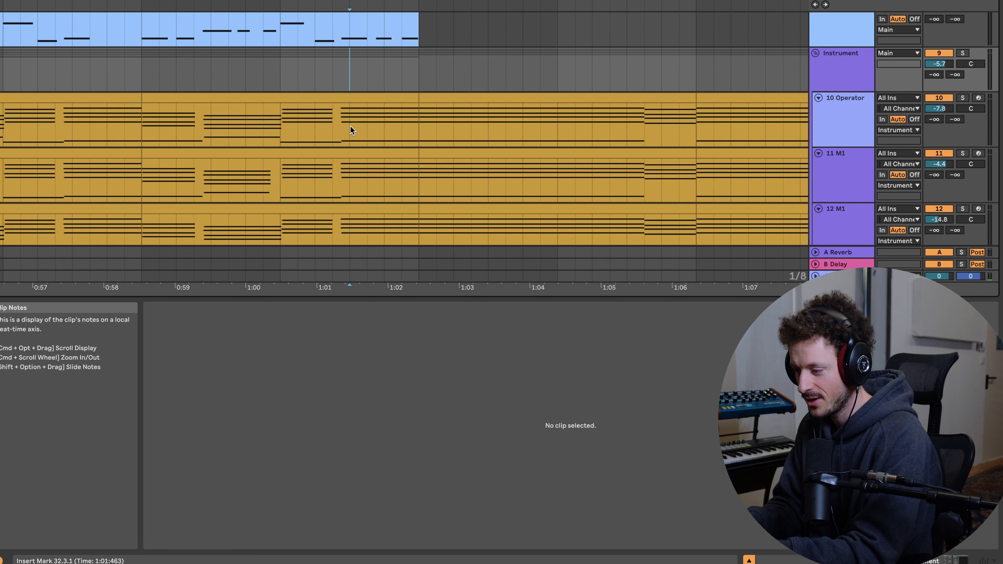
{"action": "left_click", "coordinate": [239, 132]}
{"action": "scroll", "coordinate": [239, 132], "scroll_direction": "down", "scroll_amount": 2}
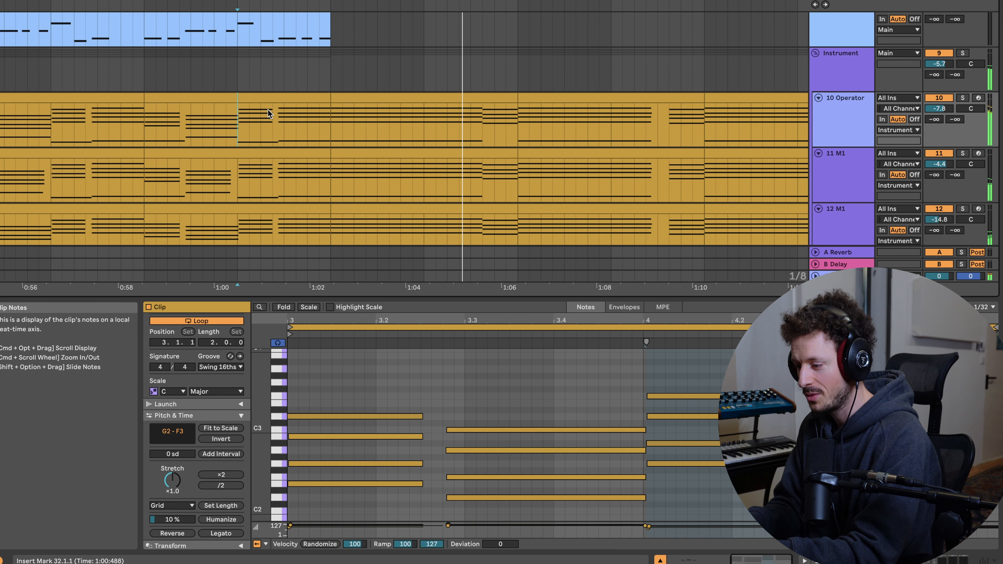
{"action": "scroll", "coordinate": [554, 166], "scroll_direction": "down", "scroll_amount": 5}
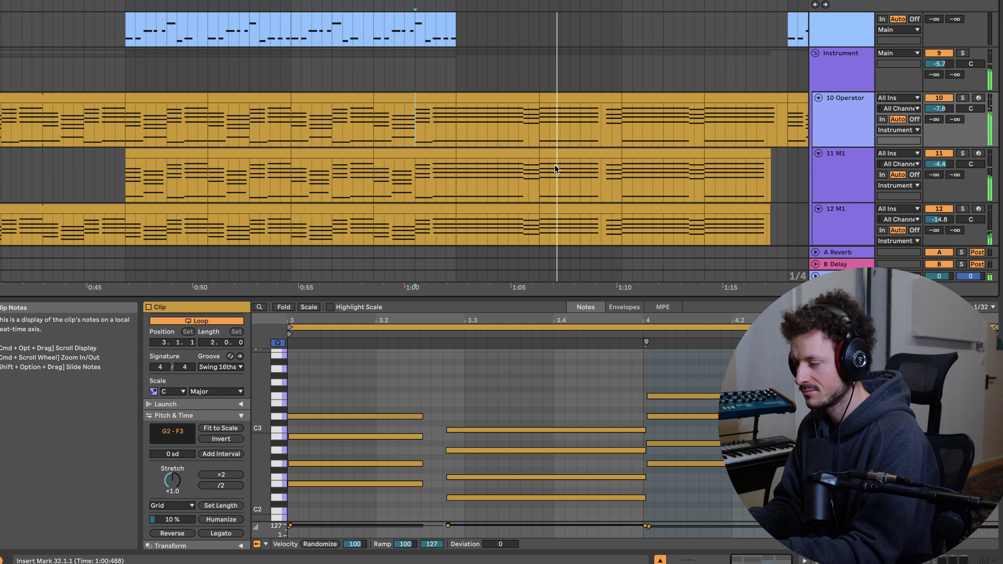
{"action": "scroll", "coordinate": [553, 166], "scroll_direction": "right", "scroll_amount": 4}
Step: Follow the playback on the drum tracks from the Clap clip at 1:10 past the snares' return, then review the overall drum layout
{"action": "scroll", "coordinate": [472, 141], "scroll_direction": "up", "scroll_amount": 10}
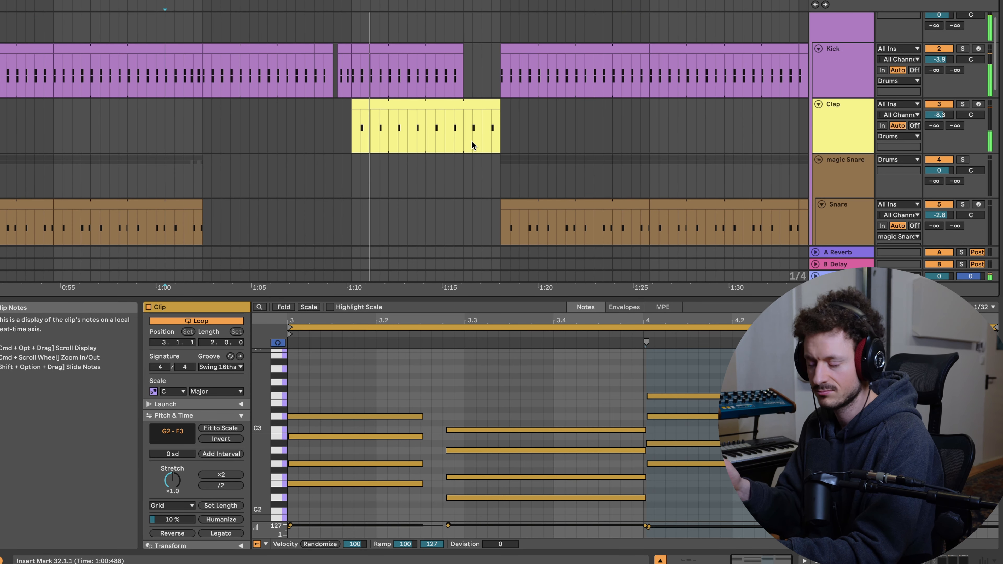
{"action": "scroll", "coordinate": [472, 141], "scroll_direction": "down", "scroll_amount": 3}
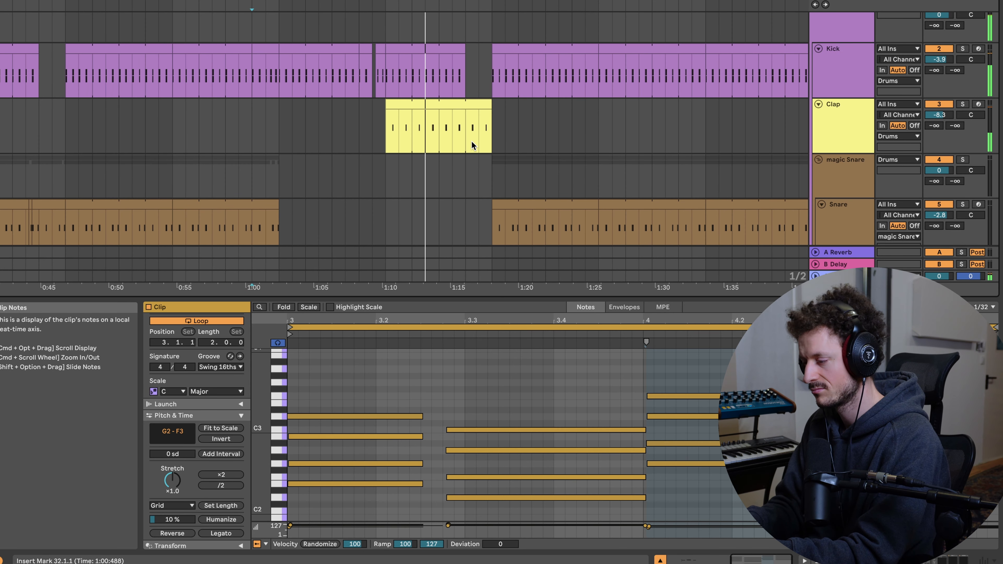
{"action": "scroll", "coordinate": [472, 141], "scroll_direction": "down", "scroll_amount": 3}
{"action": "scroll", "coordinate": [472, 141], "scroll_direction": "down", "scroll_amount": 3}
{"action": "scroll", "coordinate": [472, 141], "scroll_direction": "down", "scroll_amount": 2}
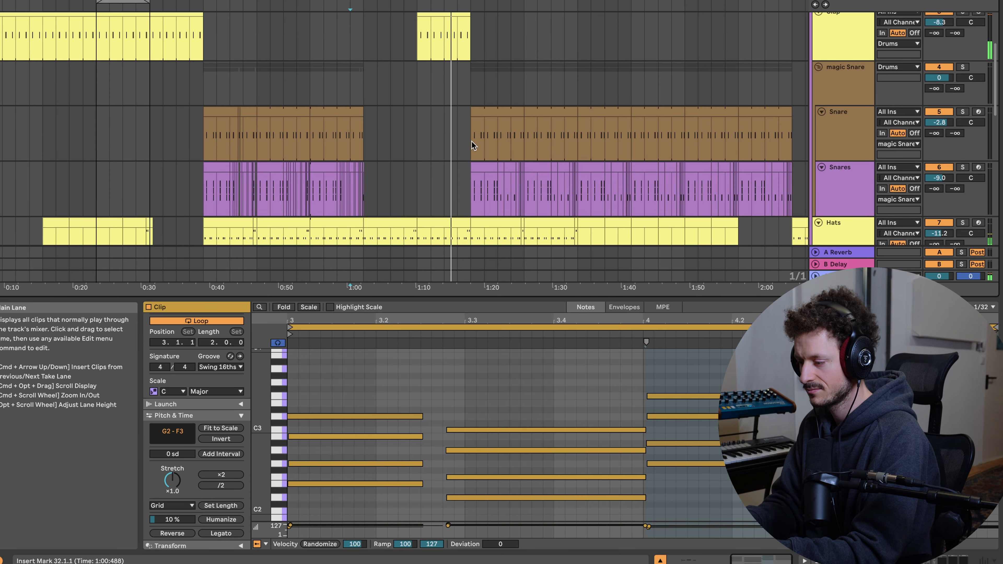
{"action": "scroll", "coordinate": [468, 116], "scroll_direction": "up", "scroll_amount": 2}
{"action": "scroll", "coordinate": [458, 114], "scroll_direction": "up", "scroll_amount": 4}
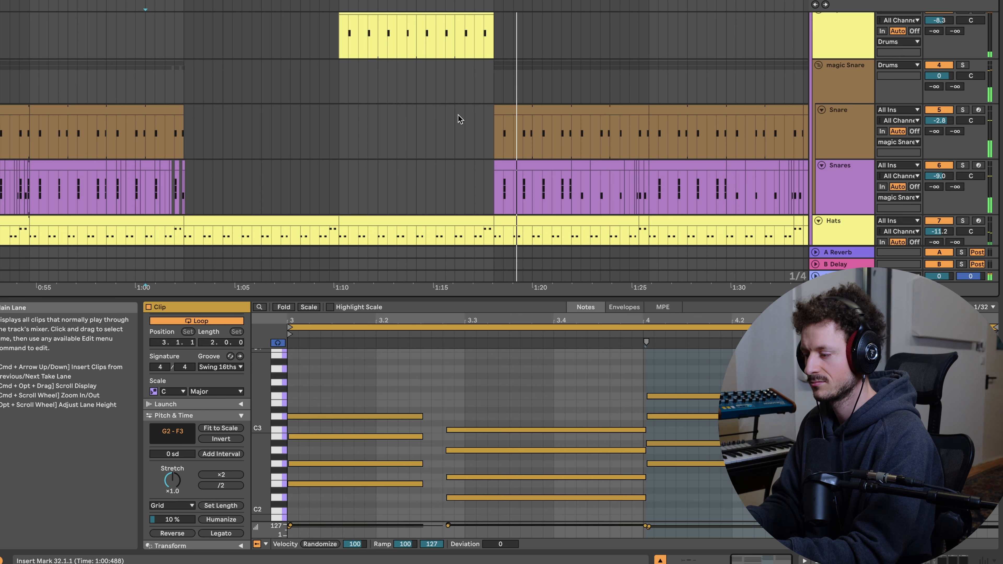
{"action": "scroll", "coordinate": [458, 115], "scroll_direction": "down", "scroll_amount": 6}
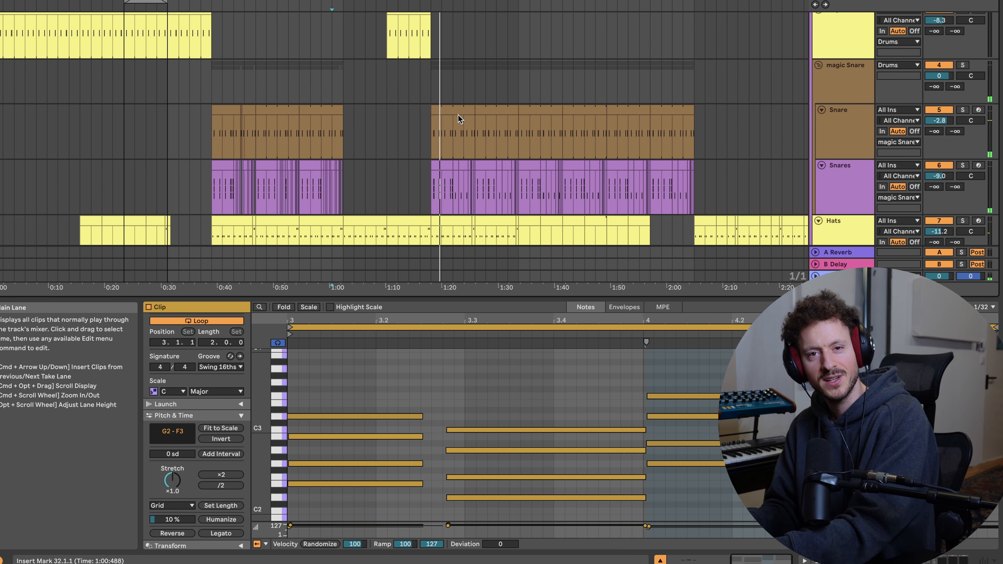
{"action": "scroll", "coordinate": [458, 115], "scroll_direction": "up", "scroll_amount": 3}
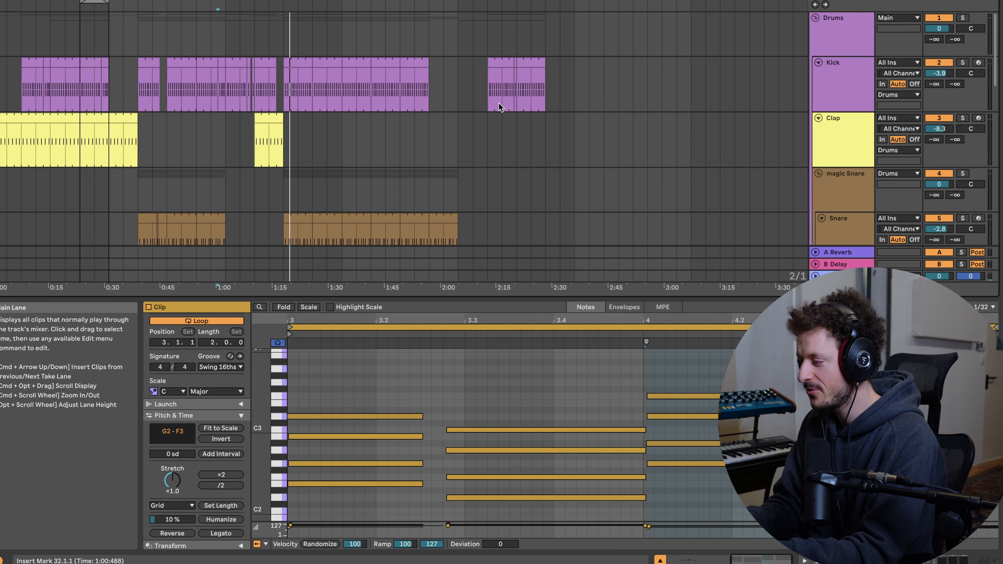
Step: Collapse the Drums group and play the soloed upper Stab track from 5.1.1
{"action": "left_click", "coordinate": [815, 18]}
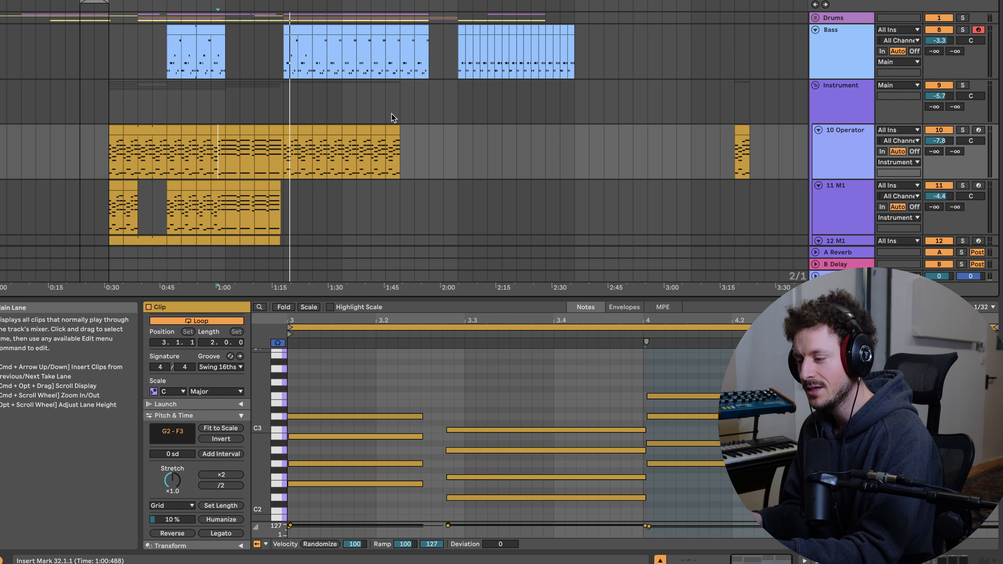
{"action": "scroll", "coordinate": [391, 114], "scroll_direction": "down", "scroll_amount": 5}
{"action": "left_click", "coordinate": [28, 163]}
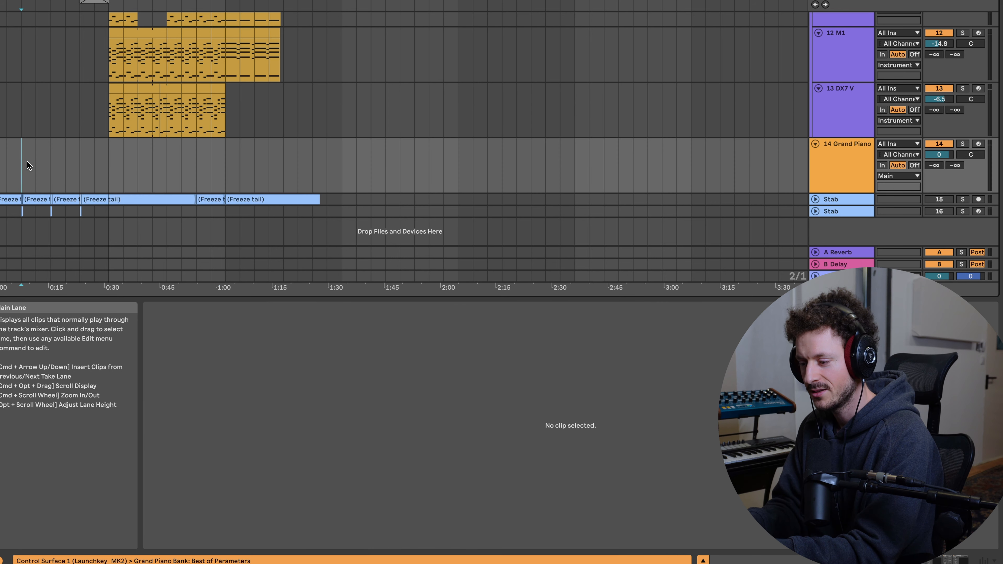
{"action": "left_click", "coordinate": [962, 199]}
{"action": "key", "text": "space"}
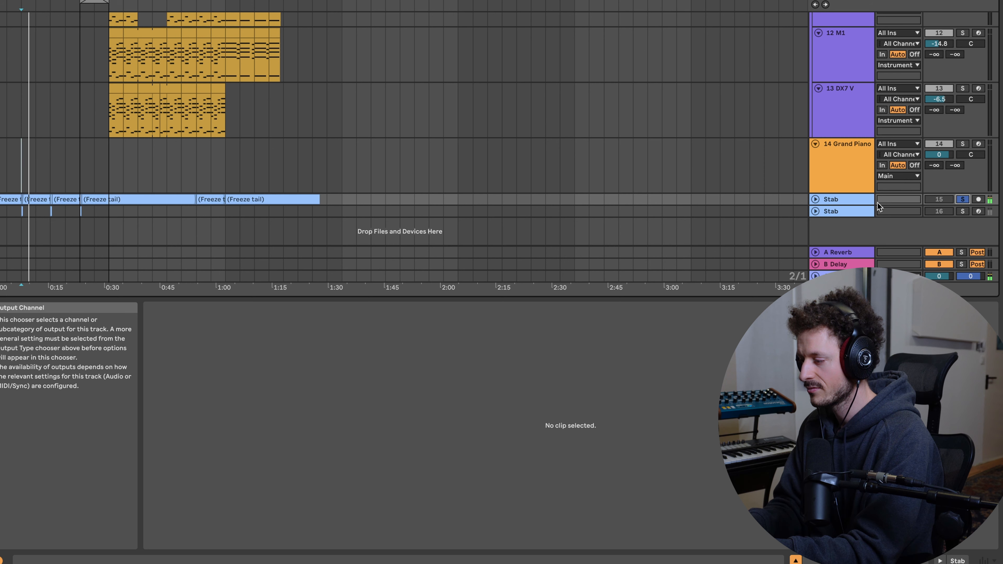
{"action": "scroll", "coordinate": [351, 145], "scroll_direction": "up", "scroll_amount": 5}
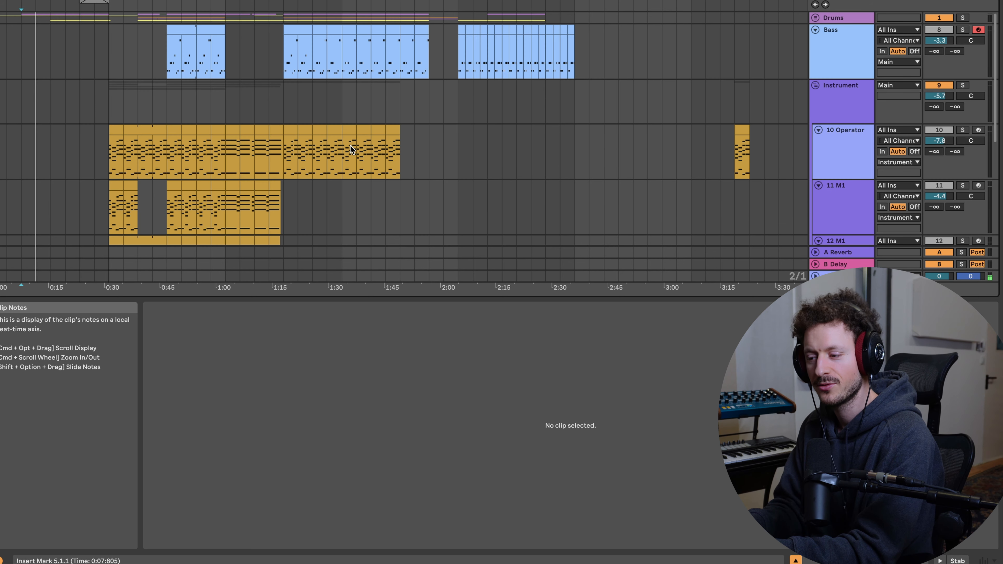